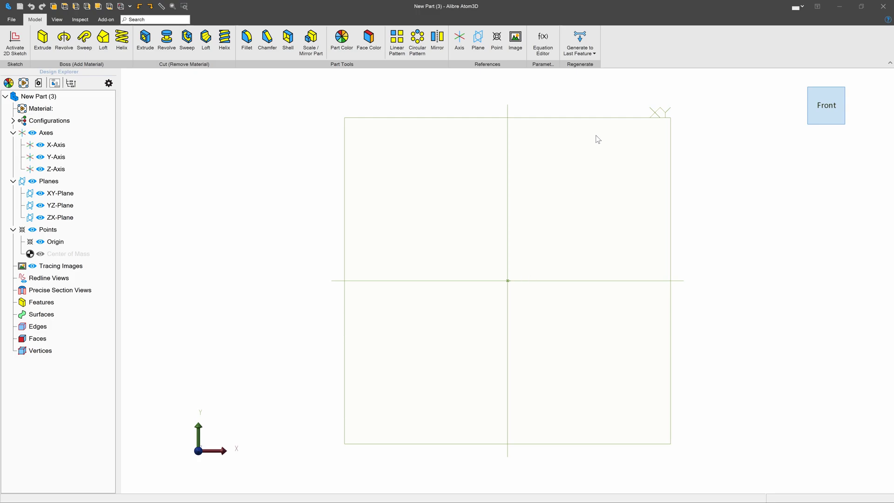
Start a sketch on the XY plane and draw a roughly semicircular nose arc centred on the origin, opening toward positive X
{"action": "left_click", "coordinate": [438, 118]}
{"action": "left_click", "coordinate": [4, 37]}
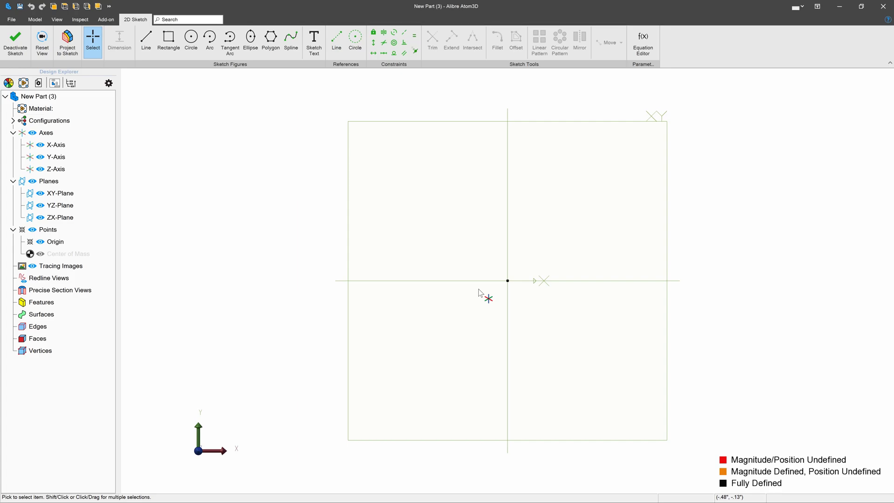
{"action": "scroll", "coordinate": [515, 321], "scroll_direction": "up", "scroll_amount": 4}
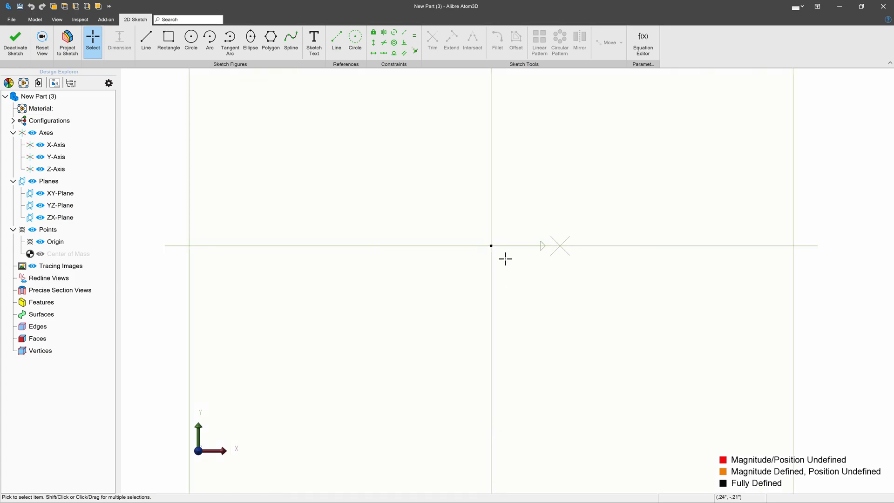
{"action": "left_click", "coordinate": [210, 37]}
{"action": "left_click", "coordinate": [482, 239]}
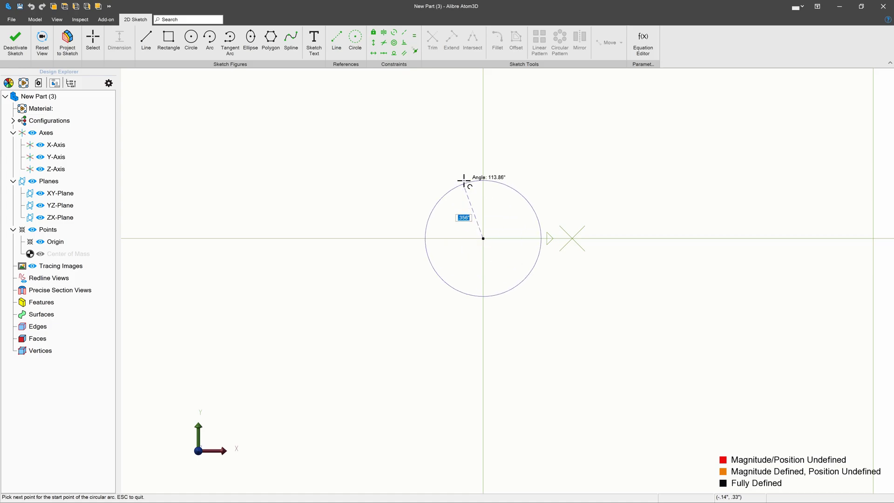
{"action": "left_click", "coordinate": [468, 176]}
{"action": "left_click", "coordinate": [491, 321]}
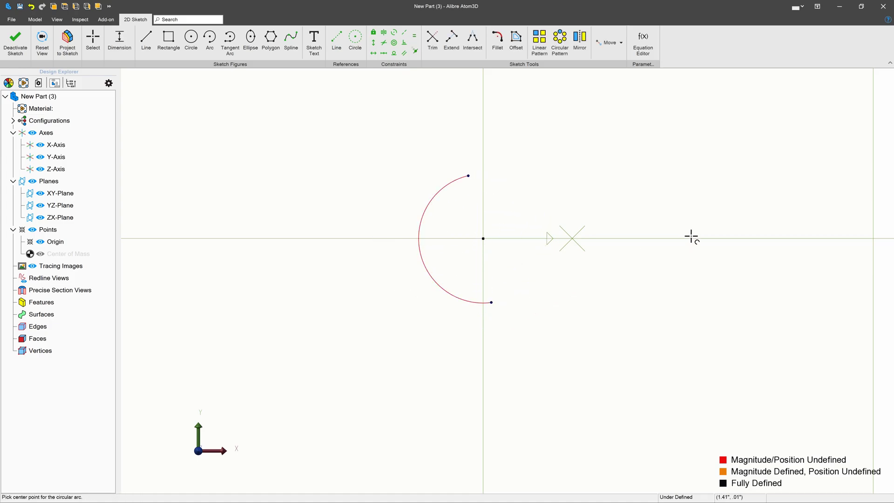
Close the airfoil outline with long lower and upper tangent arcs from the nose arc's ends, joined by a small tangent arc at the tail
{"action": "left_click", "coordinate": [492, 302]}
{"action": "scroll", "coordinate": [496, 298], "scroll_direction": "down", "scroll_amount": 3}
{"action": "scroll", "coordinate": [503, 296], "scroll_direction": "down", "scroll_amount": 2}
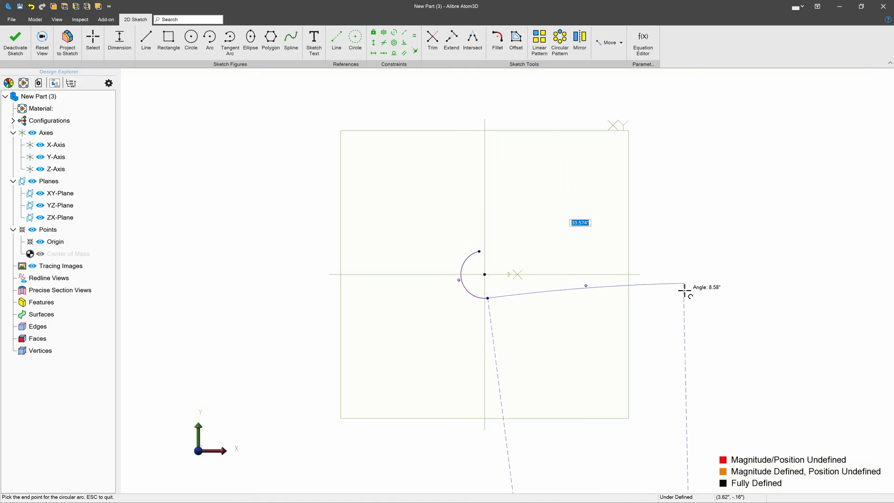
{"action": "left_click", "coordinate": [777, 306]}
{"action": "left_click", "coordinate": [478, 250]}
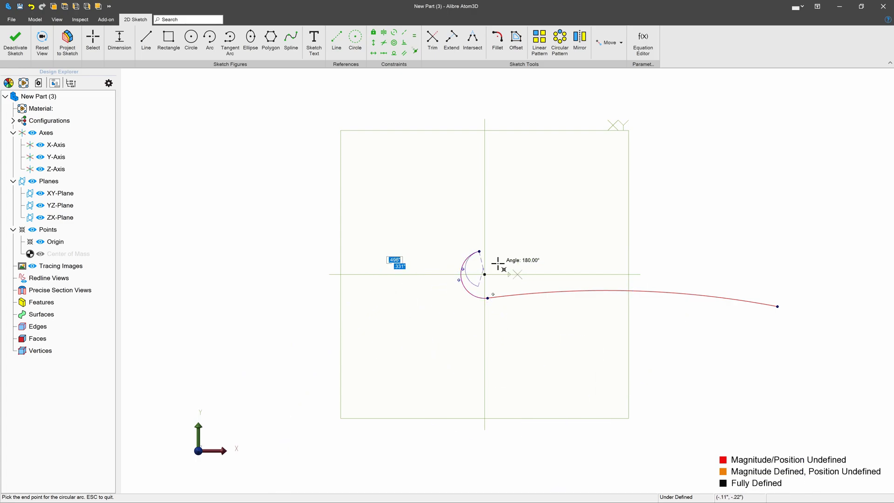
{"action": "left_click", "coordinate": [755, 270]}
{"action": "left_click", "coordinate": [756, 271]}
{"action": "left_click", "coordinate": [778, 307]}
Reshape the rounded tail end and constrain the tail arc's centre to be horizontal with the origin
{"action": "scroll", "coordinate": [748, 289], "scroll_direction": "up", "scroll_amount": 2}
{"action": "key", "text": "Escape"}
{"action": "left_click_drag", "start_coordinate": [738, 306], "coordinate": [729, 276]}
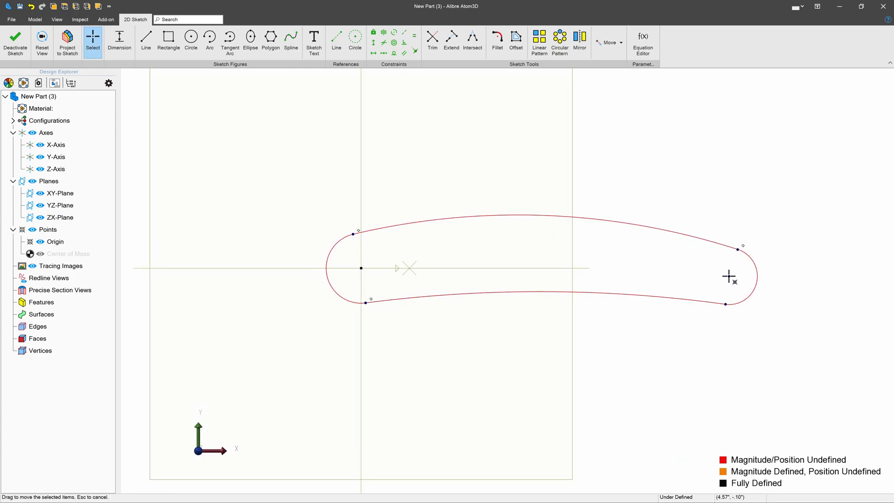
{"action": "left_click", "coordinate": [374, 53]}
{"action": "left_click", "coordinate": [362, 268]}
{"action": "left_click", "coordinate": [729, 276]}
{"action": "key", "text": "Escape"}
{"action": "key", "text": "Escape"}
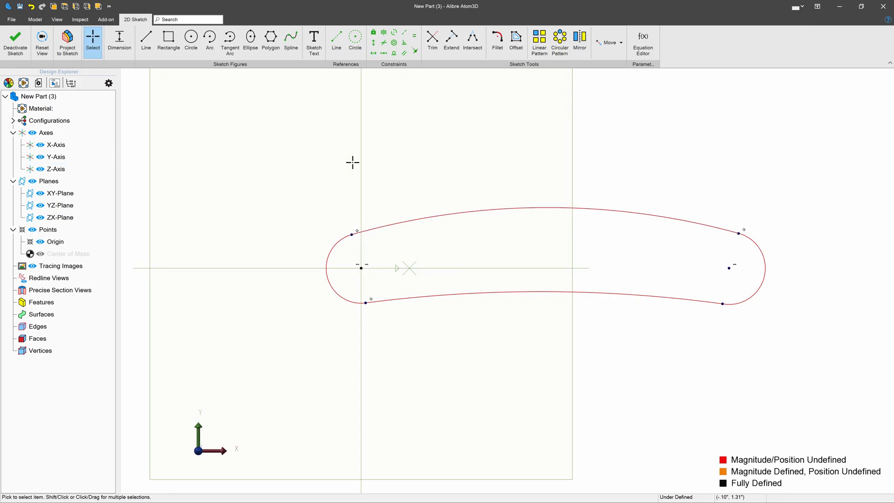
Dimension the distance between the nose arc's centre and the tail arc's centre as 5 inches
{"action": "left_click", "coordinate": [119, 42]}
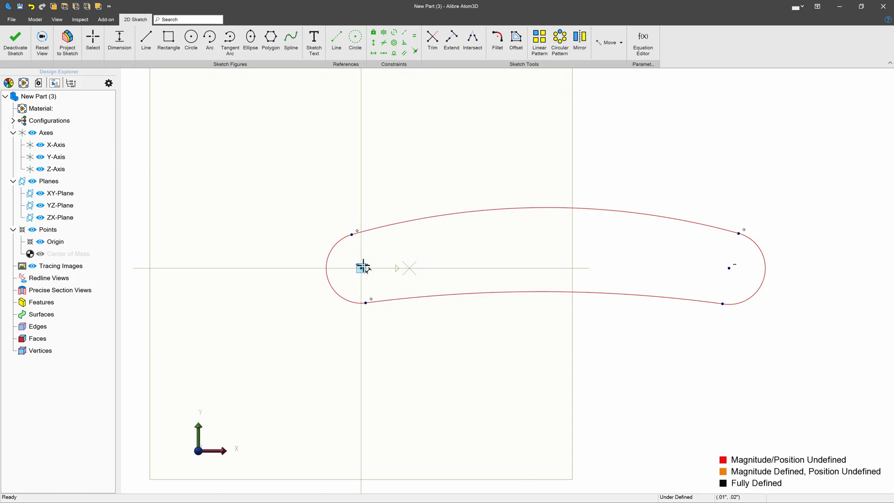
{"action": "left_click", "coordinate": [727, 268]}
{"action": "left_click", "coordinate": [629, 151]}
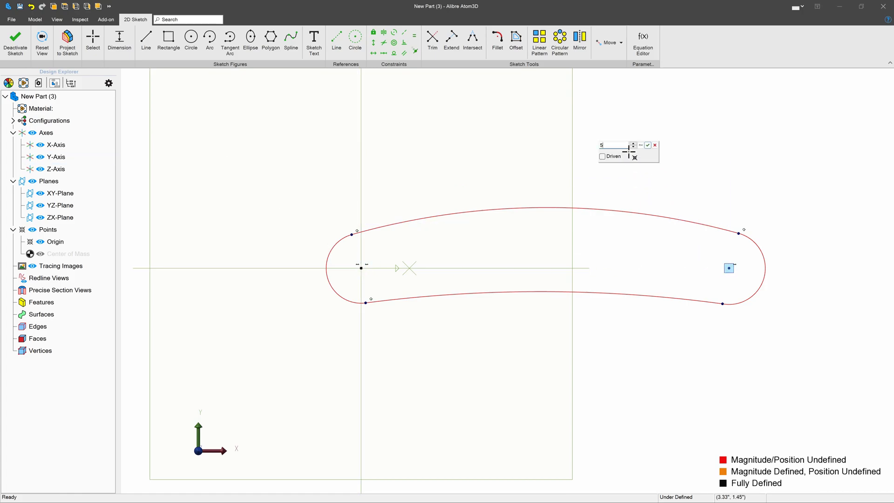
{"action": "type", "text": "5"}
{"action": "key", "text": "Return"}
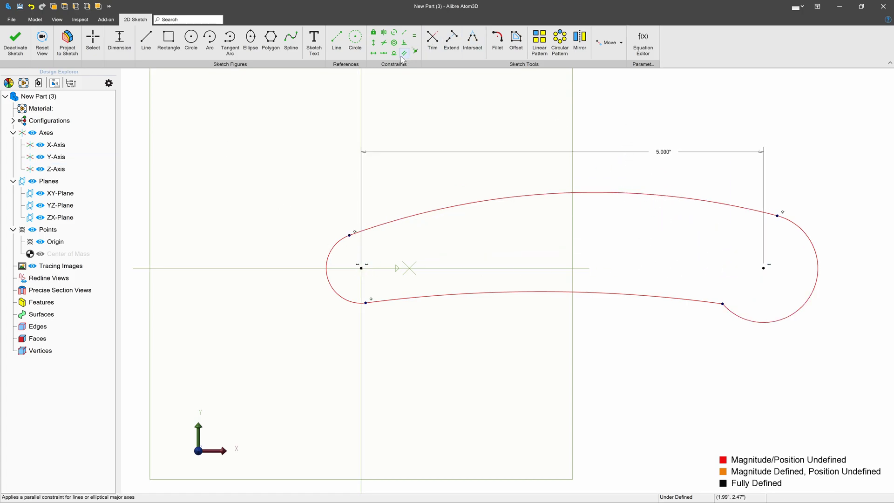
Apply a tangent constraint between the long lower arc and the tail arc
{"action": "left_click", "coordinate": [688, 299]}
{"action": "left_click", "coordinate": [750, 318]}
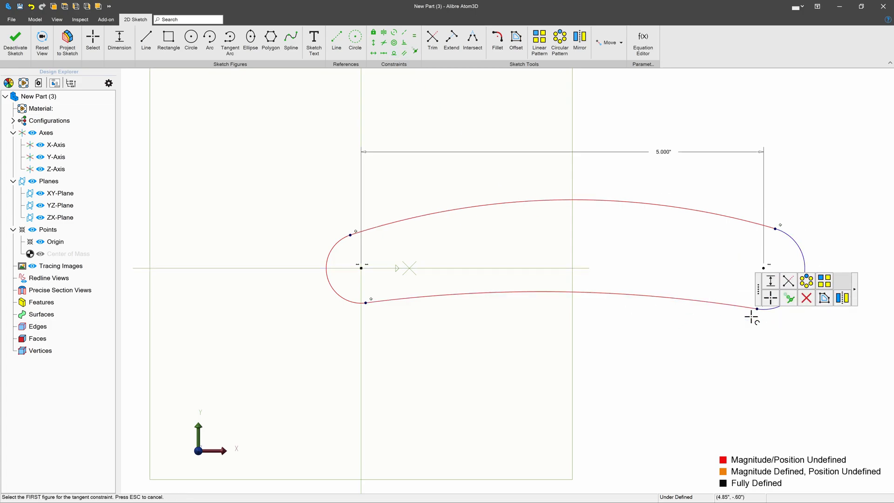
{"action": "key", "text": "Escape"}
Dimension the tail arc's radius as 0.100 inch
{"action": "left_click", "coordinate": [119, 43]}
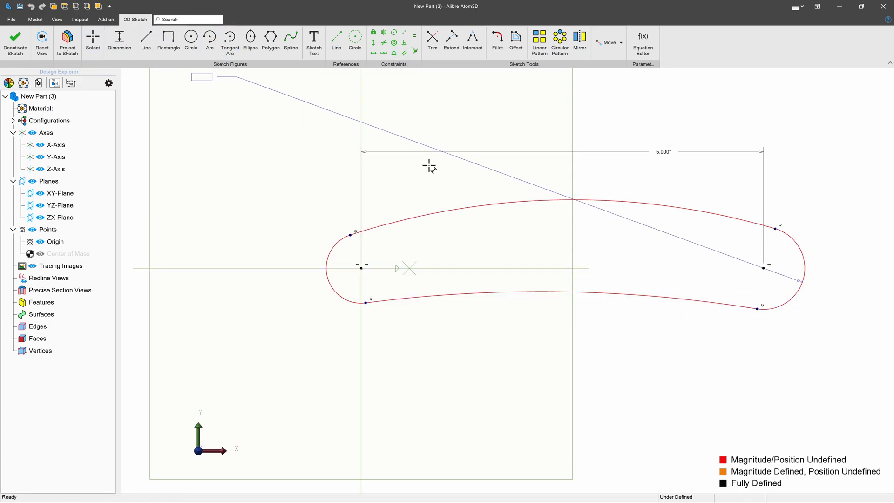
{"action": "left_click", "coordinate": [841, 285]}
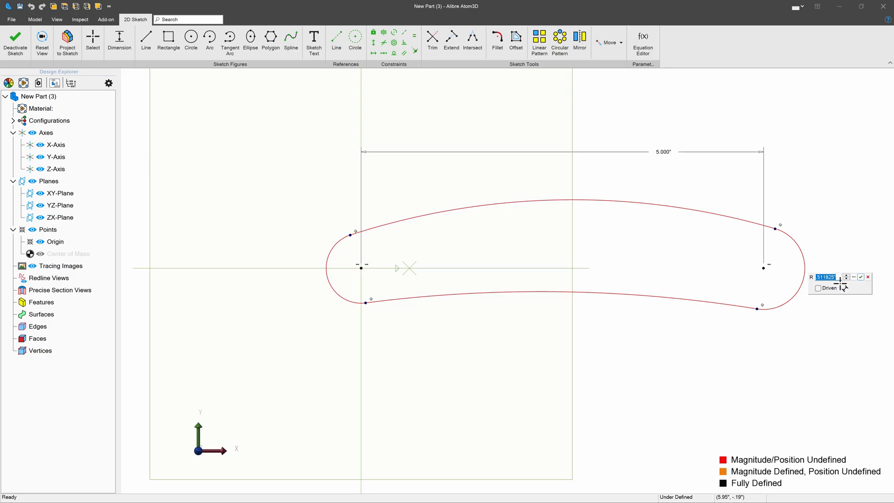
{"action": "key", "text": "Return"}
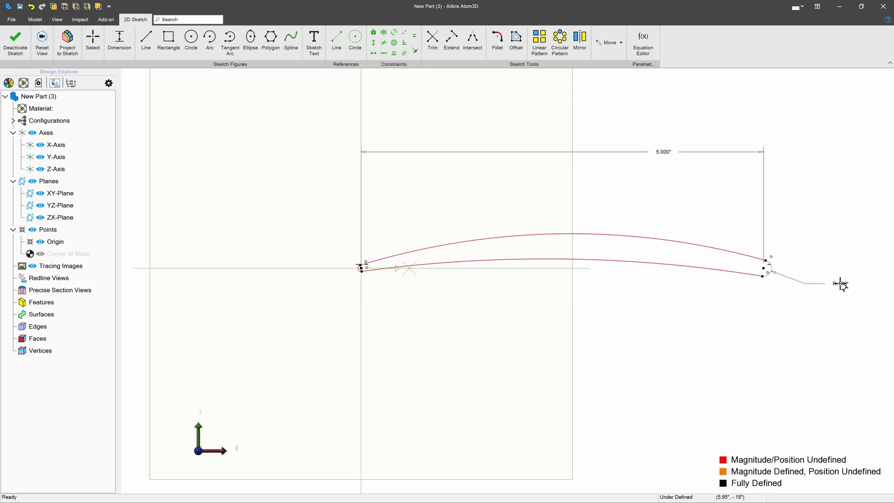
Pull the shrunken nose arc out to a larger size and dimension its radius as 0.250 inch
{"action": "scroll", "coordinate": [394, 273], "scroll_direction": "up", "scroll_amount": 1}
{"action": "left_click_drag", "start_coordinate": [341, 272], "coordinate": [349, 300]}
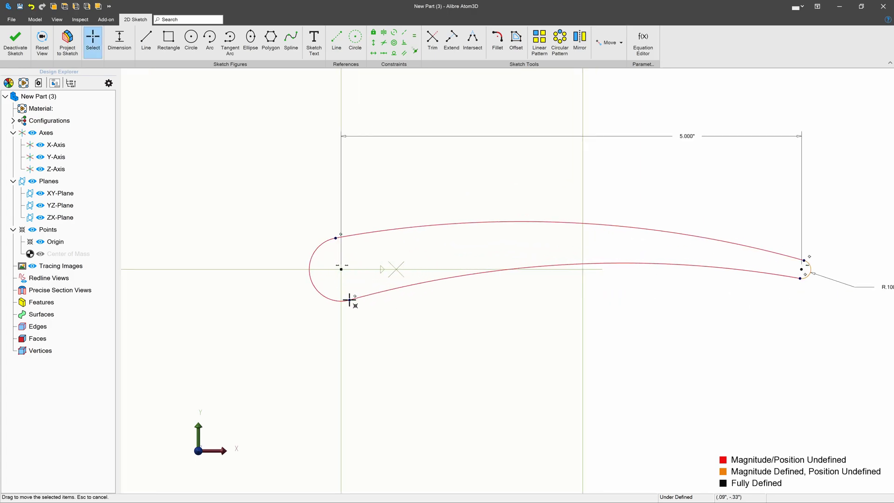
{"action": "key", "text": "Escape"}
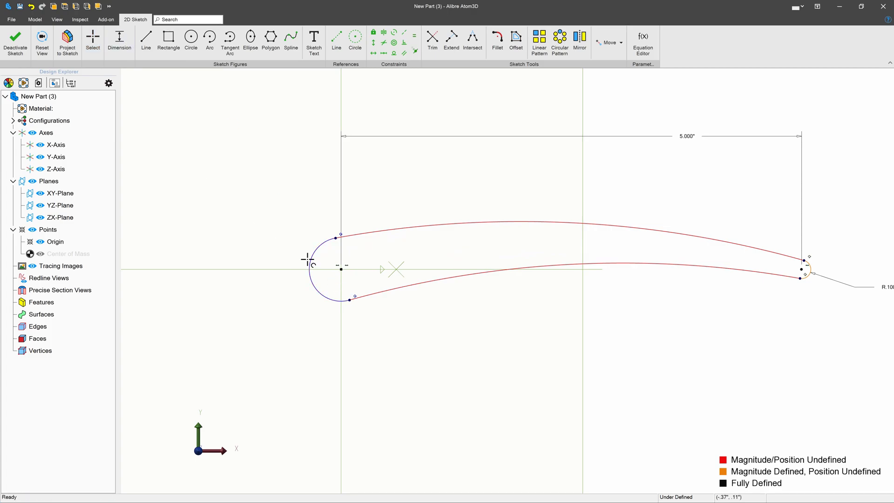
{"action": "double_click", "coordinate": [316, 256]}
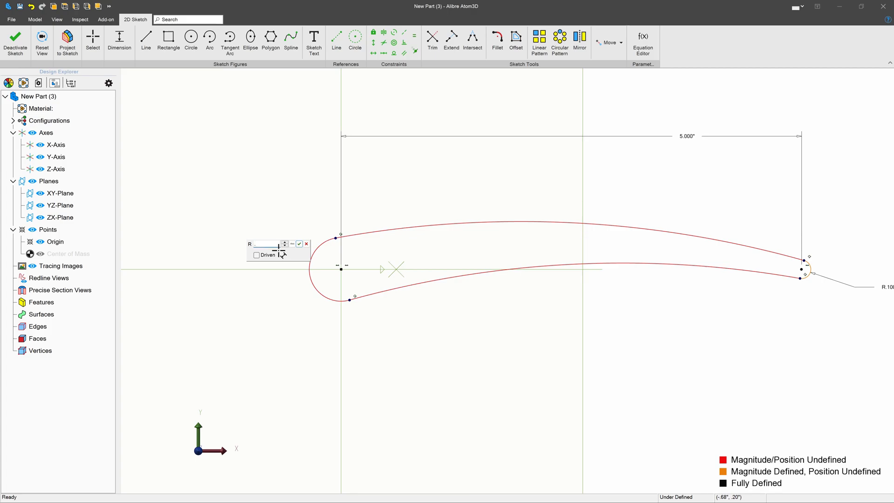
{"action": "key", "text": "Return"}
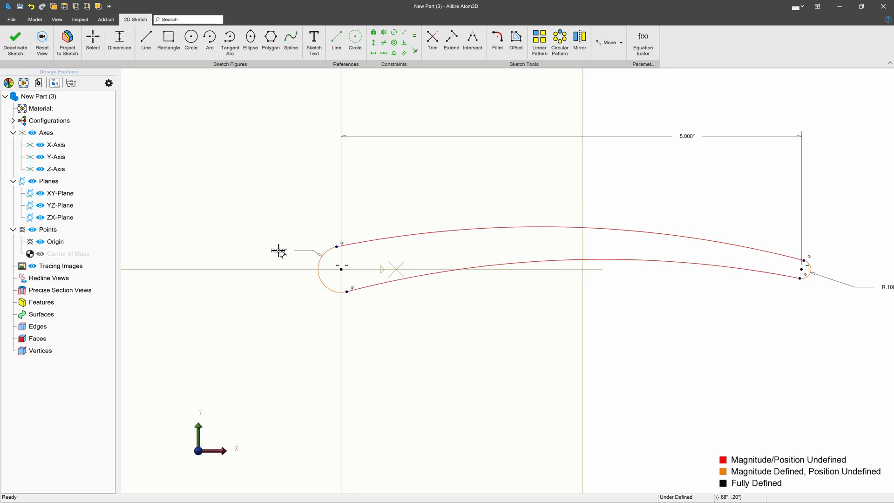
Add a radius dimension to the long lower arc of the airfoil, making it flatter
{"action": "scroll", "coordinate": [415, 261], "scroll_direction": "down", "scroll_amount": 2}
{"action": "scroll", "coordinate": [475, 266], "scroll_direction": "up", "scroll_amount": 2}
{"action": "double_click", "coordinate": [481, 259]}
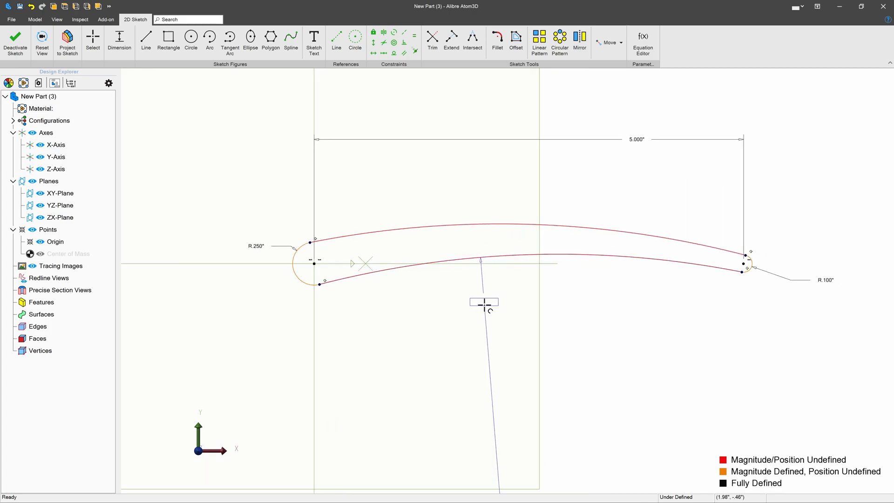
{"action": "key", "text": "Return"}
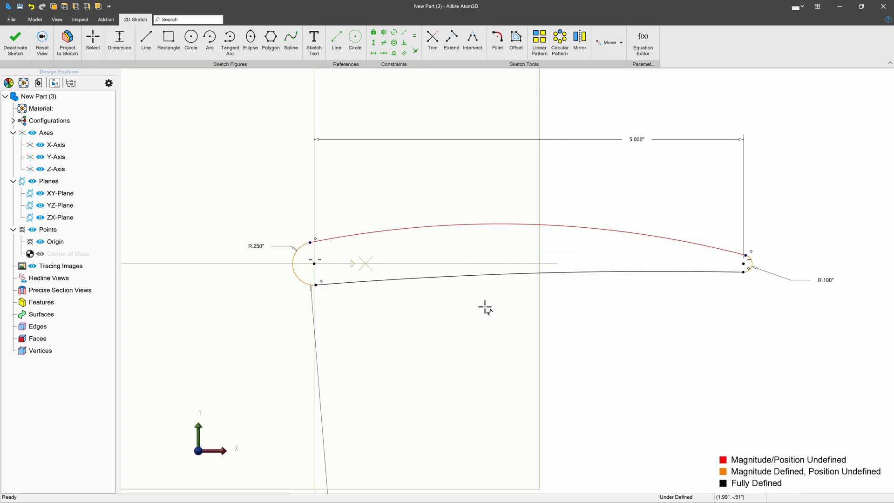
Dimension the long upper arc's radius as 10 inches and finish the sketch
{"action": "double_click", "coordinate": [501, 221]}
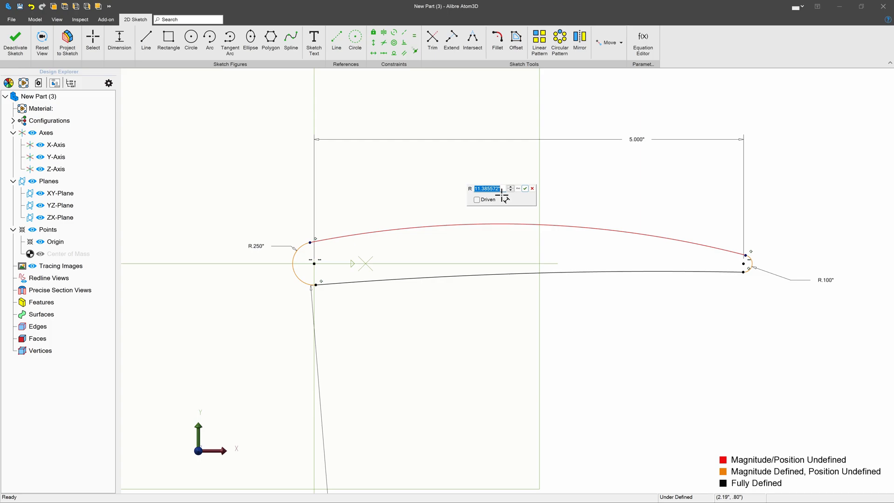
{"action": "type", "text": "10"}
{"action": "key", "text": "Return"}
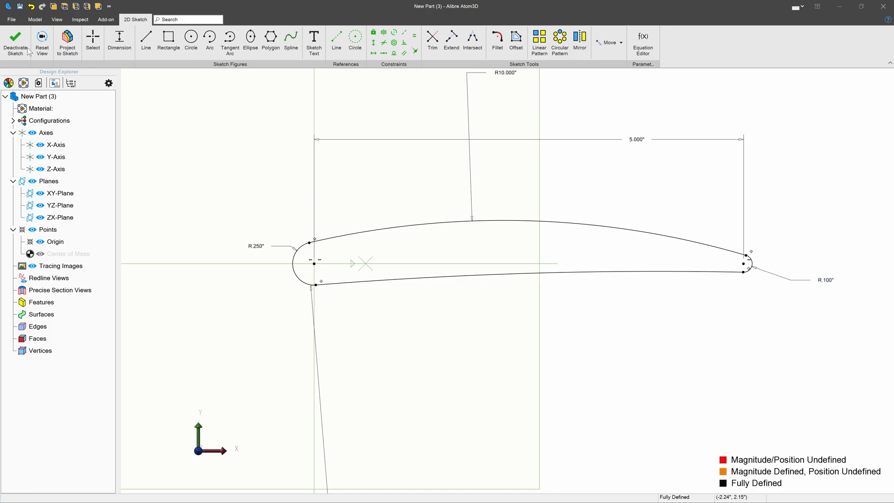
{"action": "left_click", "coordinate": [15, 37]}
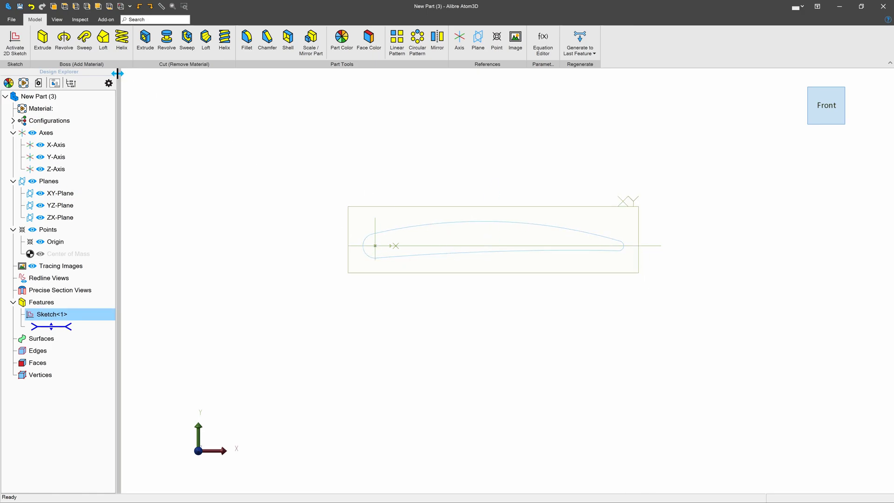
Extrude the airfoil sketch as a boss to a depth of 15 inches
{"action": "left_click", "coordinate": [42, 40]}
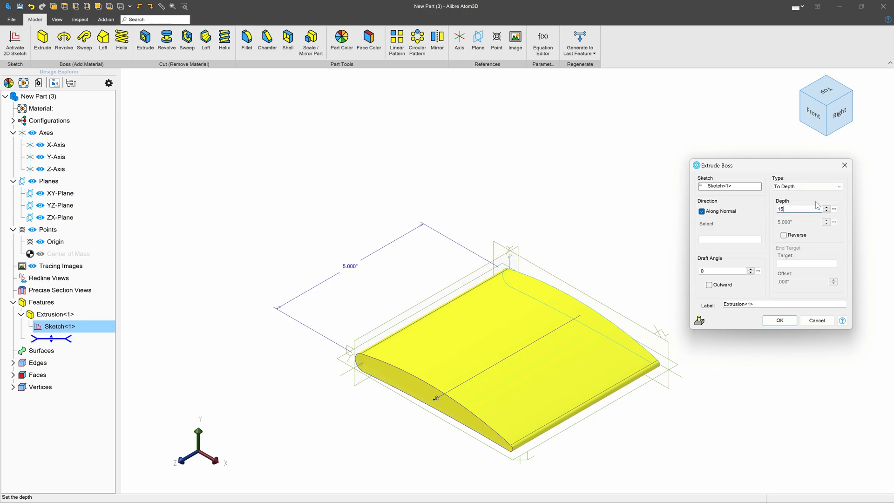
{"action": "type", "text": "15"}
{"action": "key", "text": "Return"}
{"action": "middle_click_drag", "start_coordinate": [525, 242], "coordinate": [549, 241]}
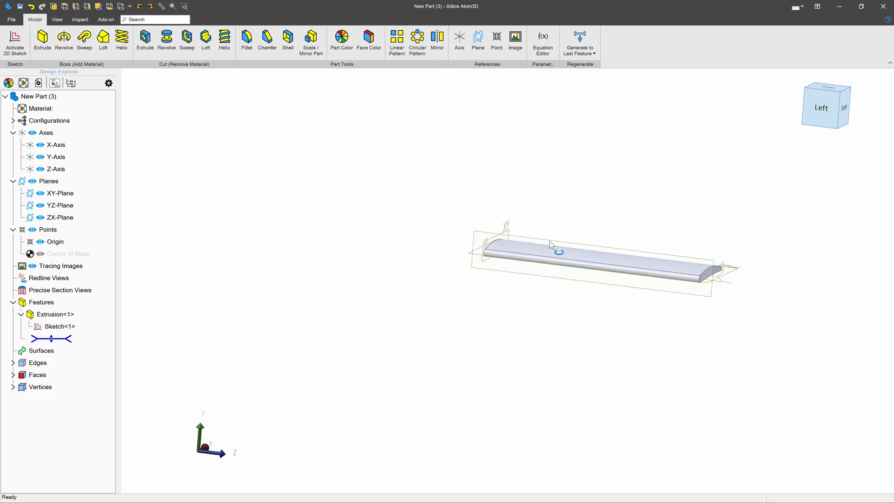
{"action": "scroll", "coordinate": [563, 249], "scroll_direction": "up", "scroll_amount": 5}
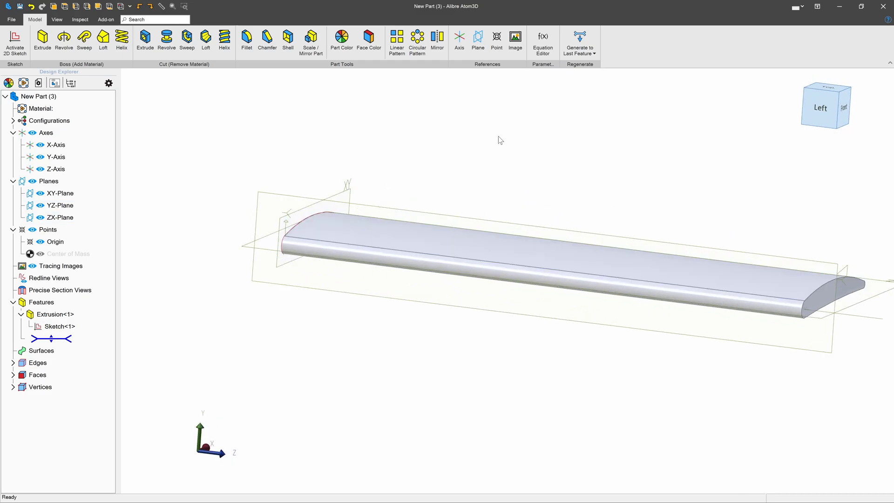
{"action": "scroll", "coordinate": [336, 232], "scroll_direction": "down", "scroll_amount": 3}
{"action": "scroll", "coordinate": [602, 261], "scroll_direction": "up", "scroll_amount": 2}
{"action": "right_click_drag", "start_coordinate": [588, 280], "coordinate": [655, 292]}
{"action": "scroll", "coordinate": [655, 292], "scroll_direction": "down", "scroll_amount": 3}
{"action": "scroll", "coordinate": [573, 236], "scroll_direction": "up", "scroll_amount": 4}
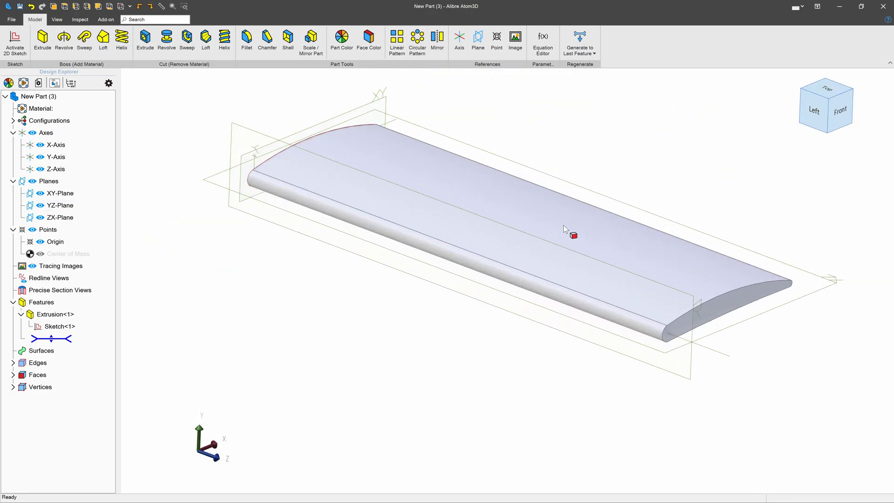
Delete the airfoil extrusion, keeping its sketch
{"action": "right_click", "coordinate": [59, 315]}
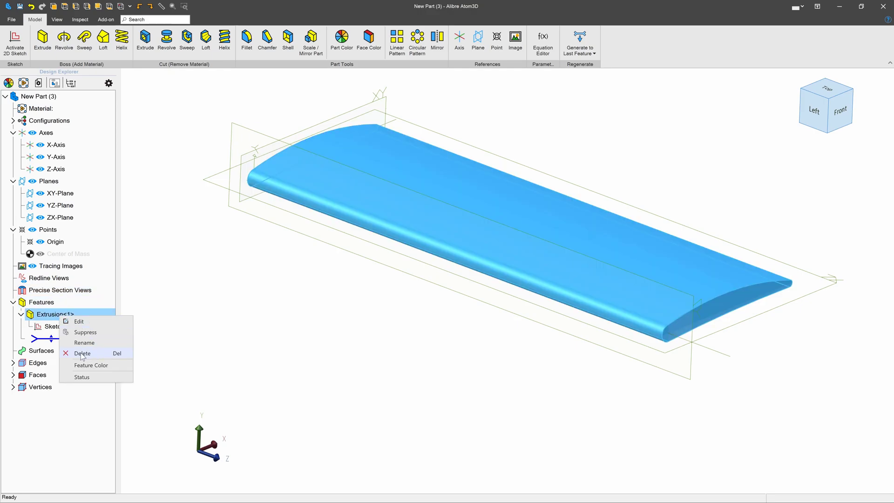
{"action": "left_click", "coordinate": [82, 356]}
Insert a reference plane offset 15 inches from the XY plane
{"action": "left_click", "coordinate": [274, 156]}
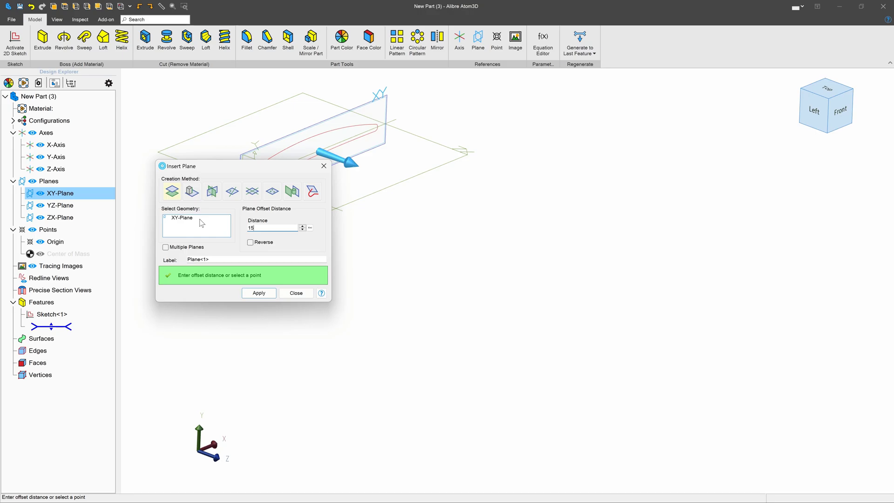
{"action": "left_click", "coordinate": [248, 290]}
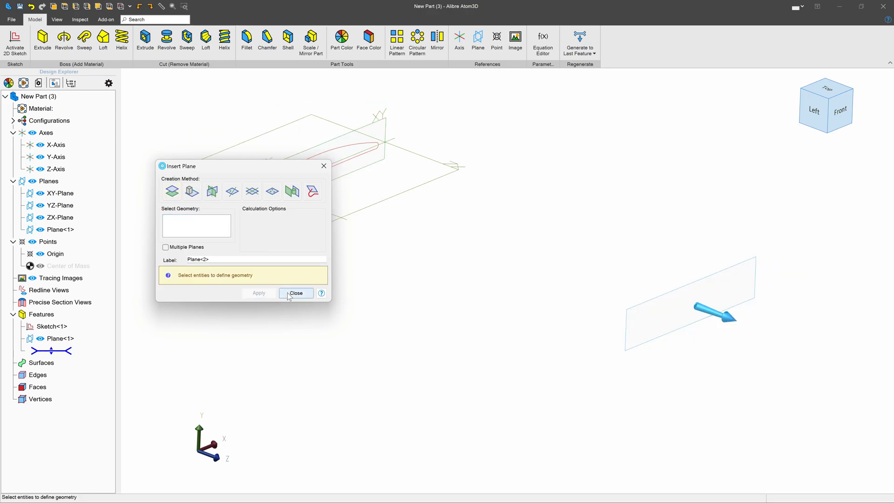
{"action": "left_click", "coordinate": [288, 295]}
Start a sketch on the 15-inch offset plane and draw a leading-edge arc centred on the origin with about 0.19 inch radius
{"action": "left_click", "coordinate": [684, 321]}
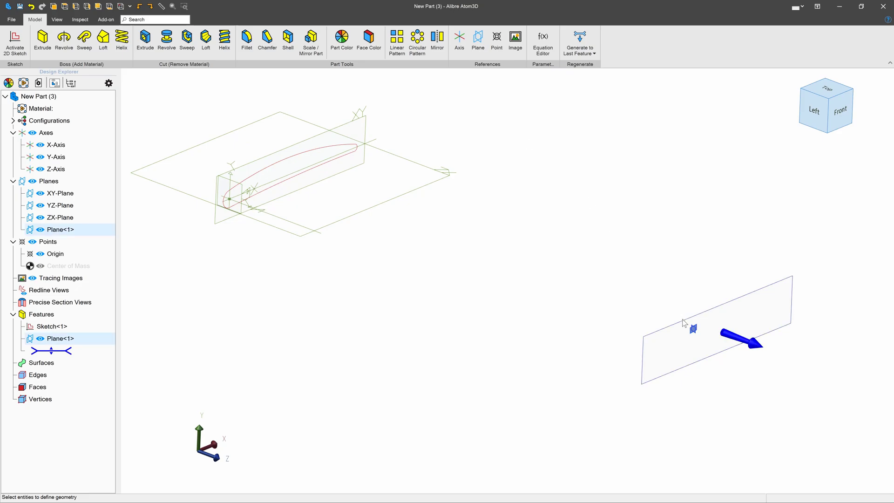
{"action": "left_click", "coordinate": [15, 41]}
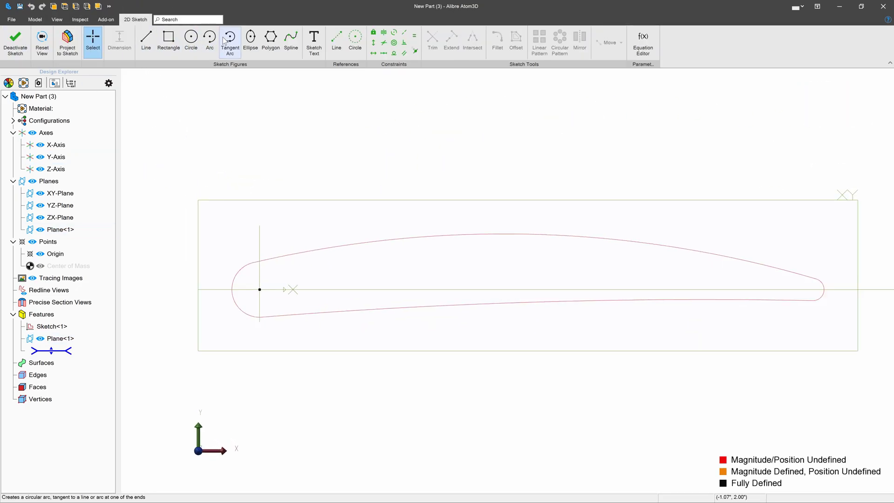
{"action": "left_click", "coordinate": [209, 41]}
{"action": "left_click", "coordinate": [259, 289]}
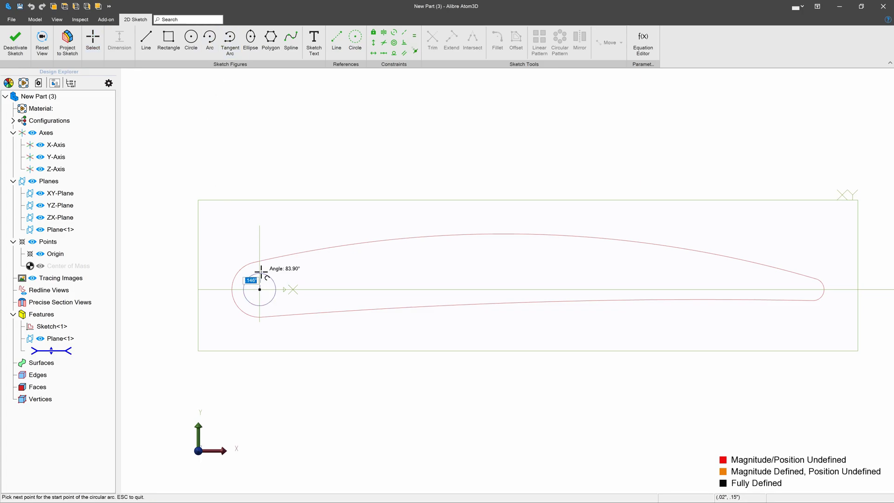
{"action": "left_click", "coordinate": [258, 269]}
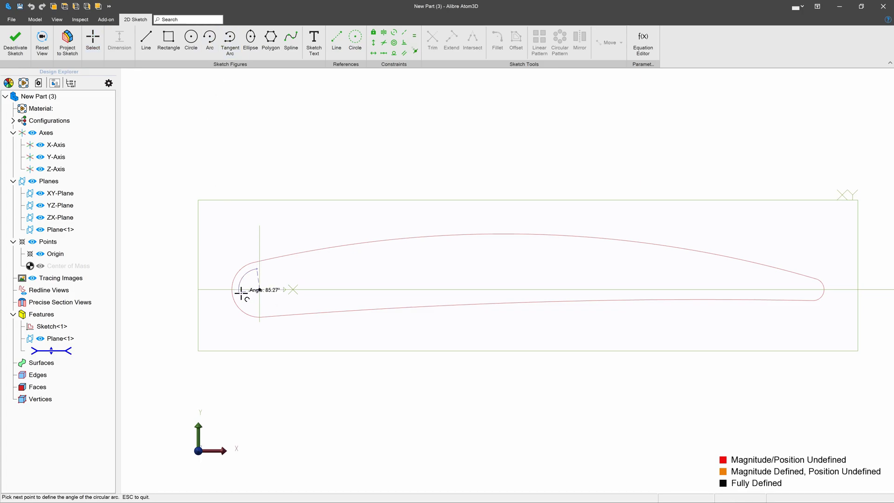
{"action": "left_click", "coordinate": [264, 310]}
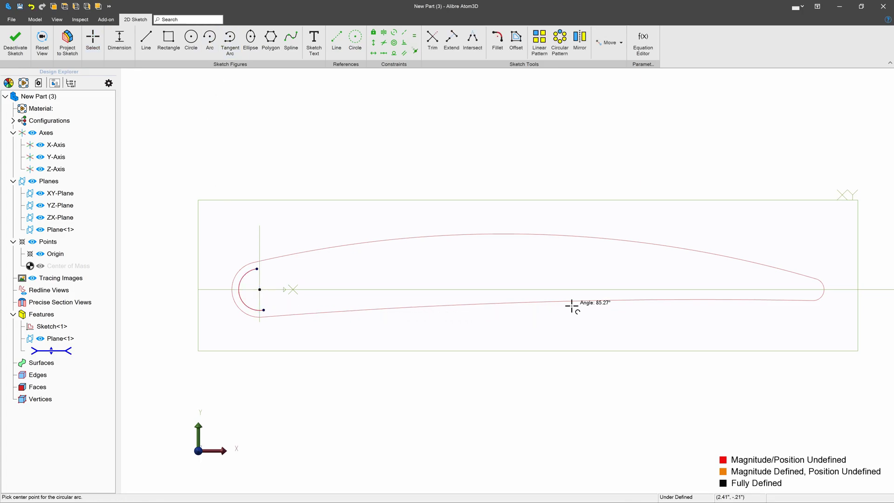
Draw a smaller trailing-edge arc opening toward the origin, with its centre about 3.96 inches from the leading arc's centre
{"action": "left_click", "coordinate": [698, 282]}
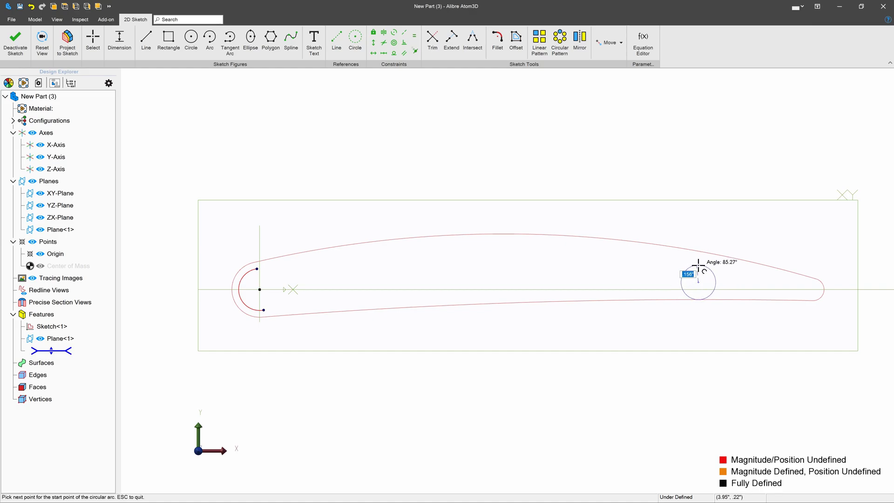
{"action": "left_click", "coordinate": [702, 266]}
{"action": "left_click", "coordinate": [694, 298]}
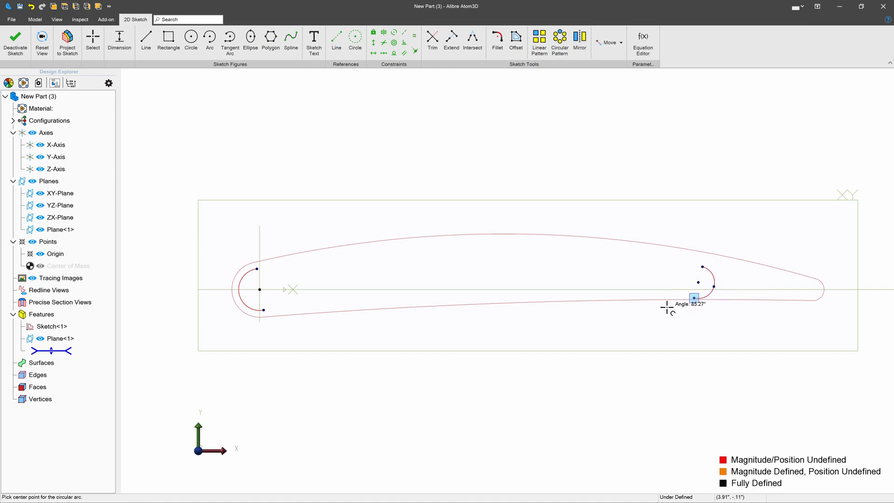
Connect the lower ends and the upper ends of the two end arcs with long tangent arcs to close the profile
{"action": "left_click", "coordinate": [229, 39]}
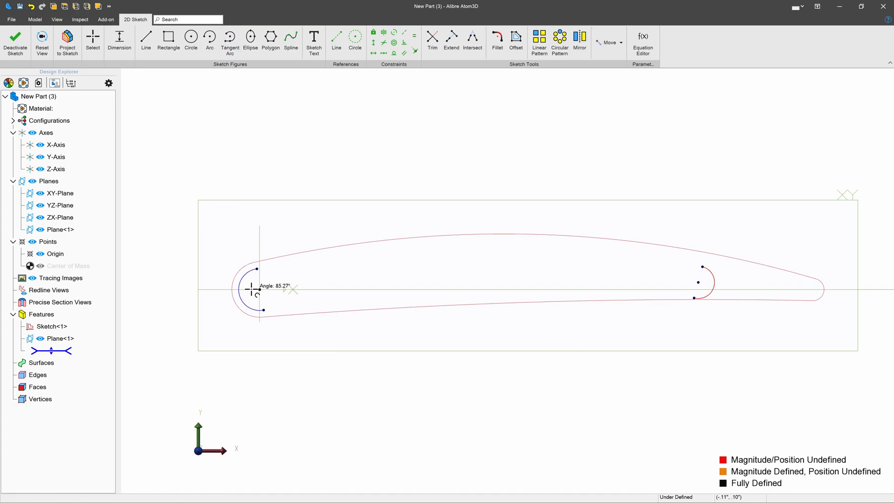
{"action": "left_click", "coordinate": [262, 309]}
{"action": "left_click", "coordinate": [694, 298]}
{"action": "left_click", "coordinate": [257, 269]}
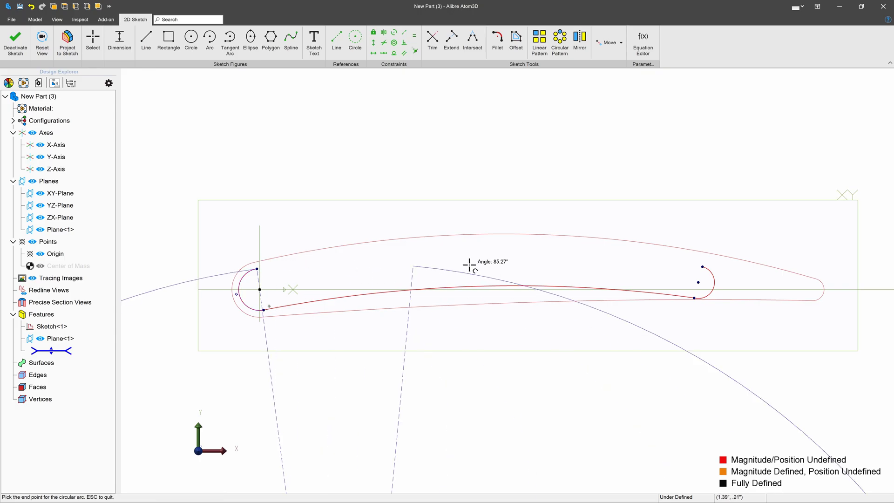
{"action": "left_click", "coordinate": [702, 267]}
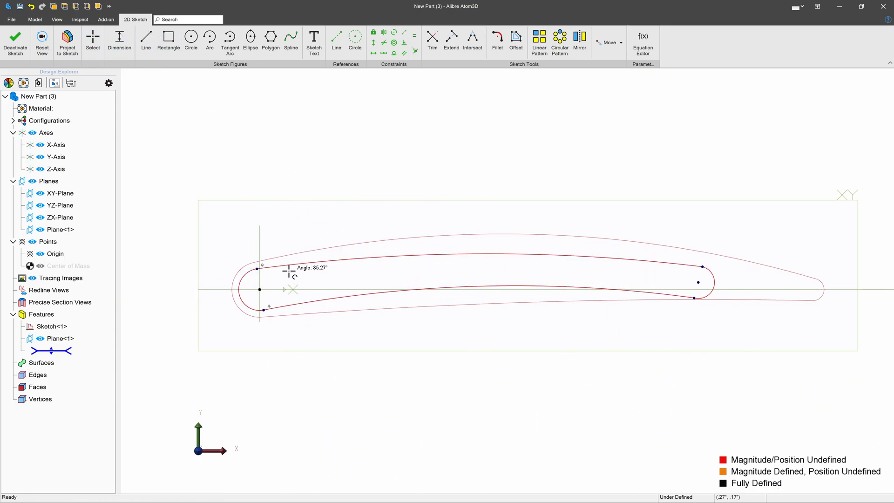
Dimension the horizontal distance between the two end arcs' centres as 2.5 inches
{"action": "left_click", "coordinate": [260, 289]}
{"action": "left_click", "coordinate": [698, 282]}
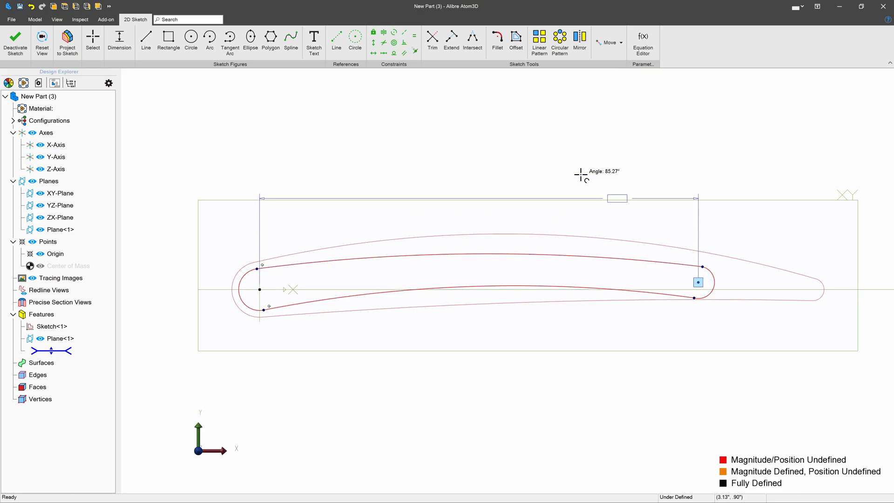
{"action": "left_click", "coordinate": [564, 163]}
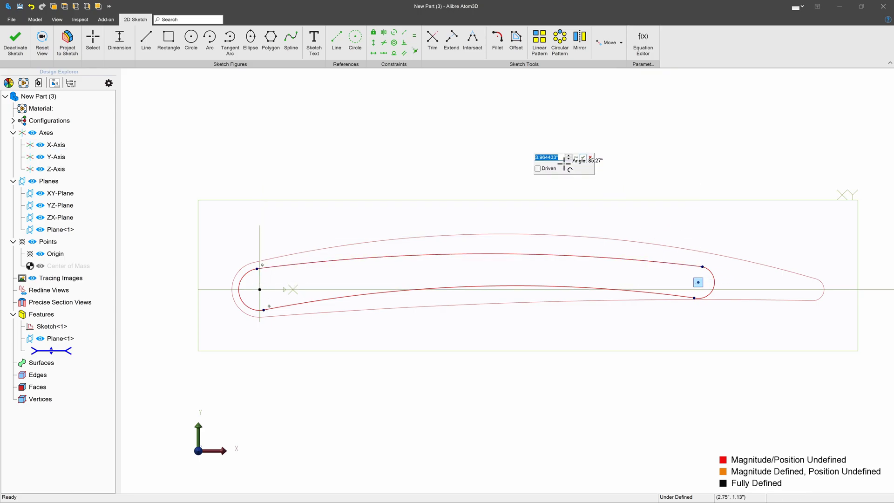
{"action": "type", "text": "2.5"}
{"action": "key", "text": "Return"}
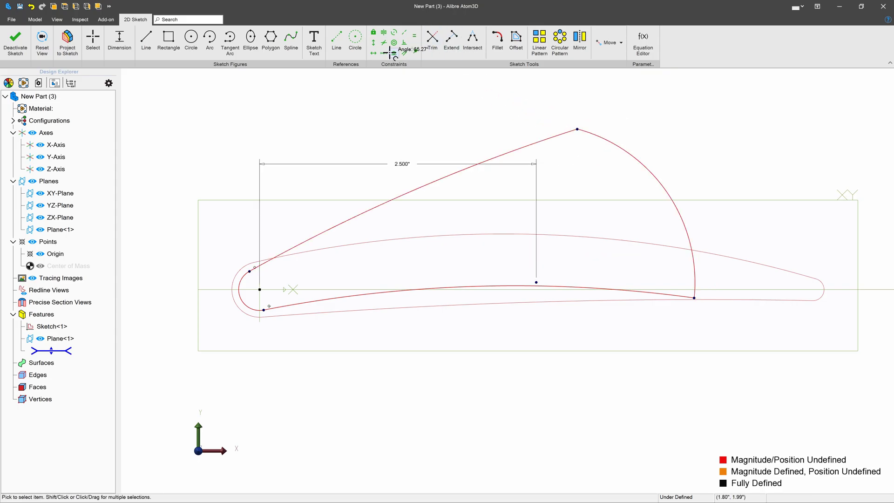
Make both long arcs tangent to the trailing-edge arc, pulling that arc's lower endpoint back beneath its centre
{"action": "left_click", "coordinate": [541, 137]}
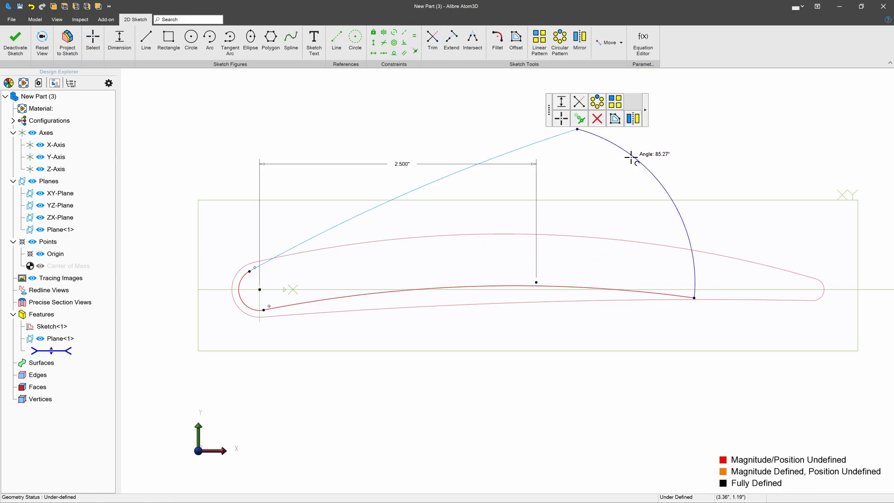
{"action": "left_click", "coordinate": [634, 156]}
{"action": "key", "text": "Escape"}
{"action": "left_click_drag", "start_coordinate": [694, 297], "coordinate": [528, 321]}
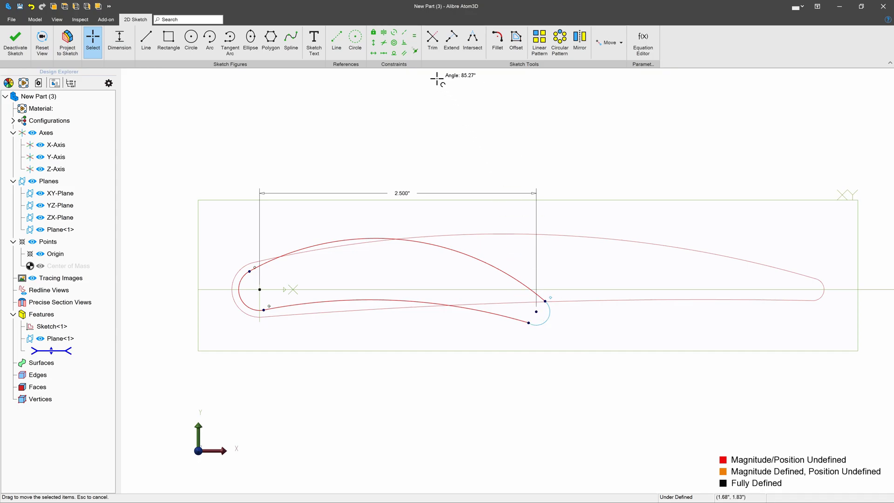
{"action": "left_click", "coordinate": [393, 53]}
{"action": "left_click", "coordinate": [498, 316]}
{"action": "left_click", "coordinate": [531, 323]}
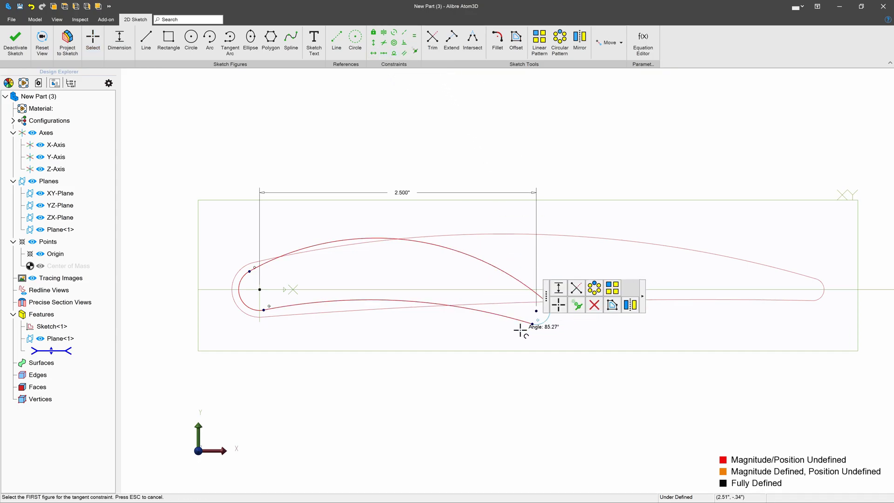
Constrain the trailing arc's centre to be horizontally aligned with the leading arc's centre at the origin
{"action": "left_click", "coordinate": [373, 53]}
{"action": "left_click", "coordinate": [259, 289]}
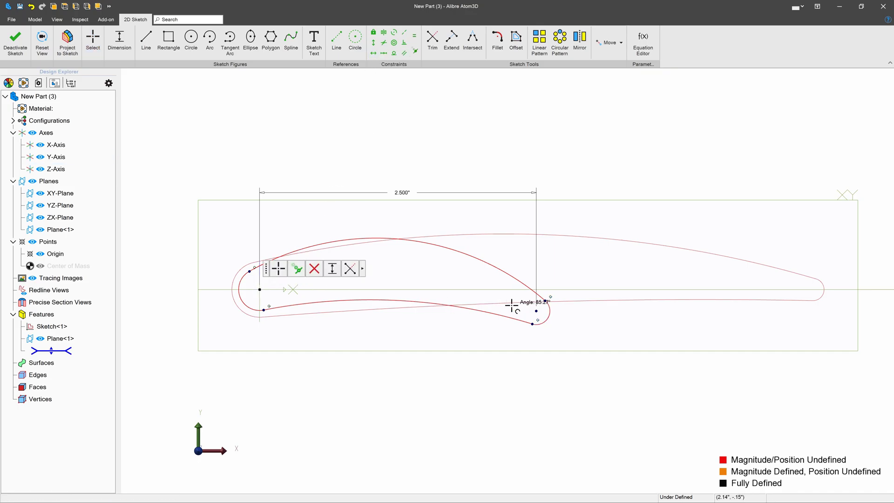
{"action": "left_click", "coordinate": [535, 310]}
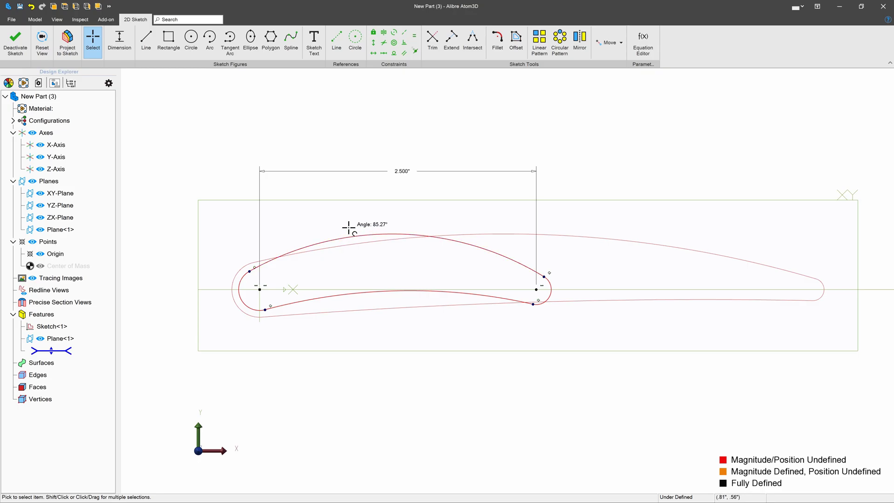
Dimension the radius of the long lower arc
{"action": "left_click", "coordinate": [93, 41]}
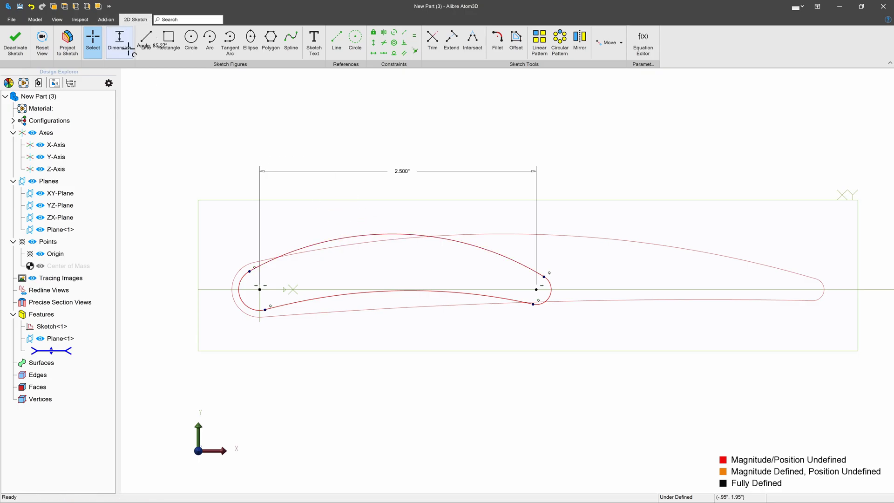
{"action": "left_click", "coordinate": [376, 349]}
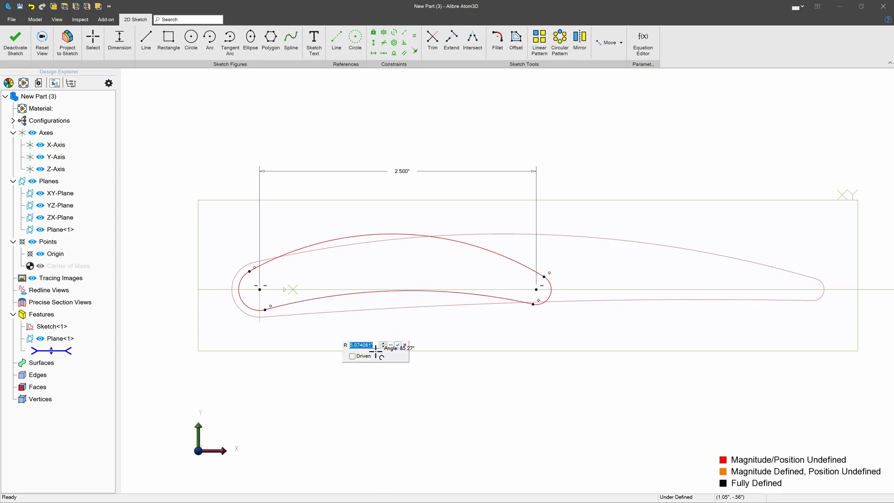
{"action": "key", "text": "Return"}
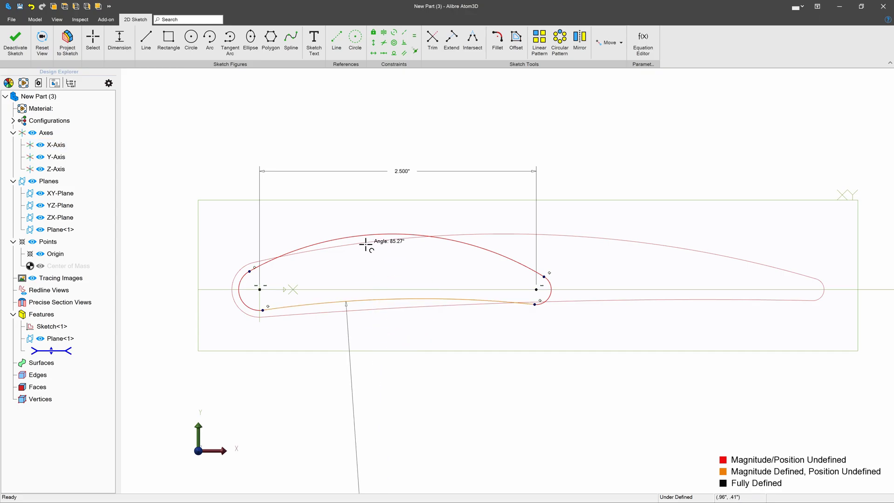
Dimension the long upper arc's radius as 3.5 inches and revise it to 4.25 inches
{"action": "left_click", "coordinate": [409, 275]}
{"action": "type", "text": "3.5"}
{"action": "key", "text": "Return"}
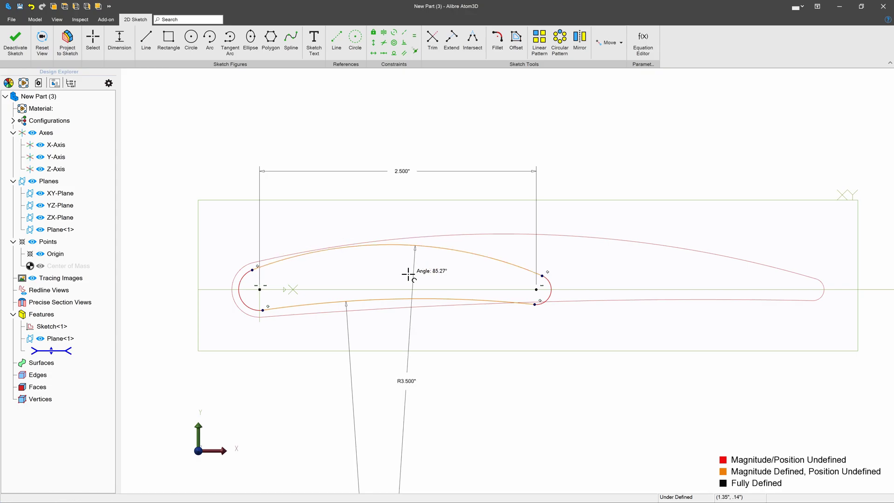
{"action": "double_click", "coordinate": [413, 379]}
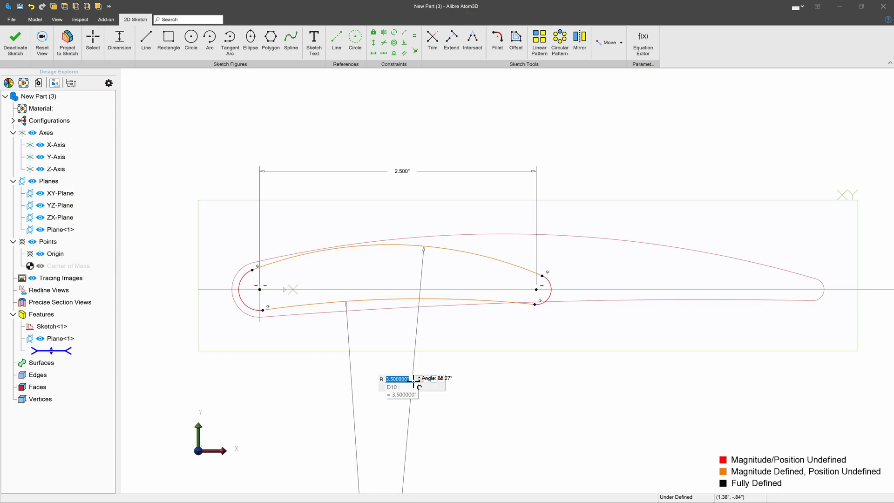
{"action": "key", "text": "Return"}
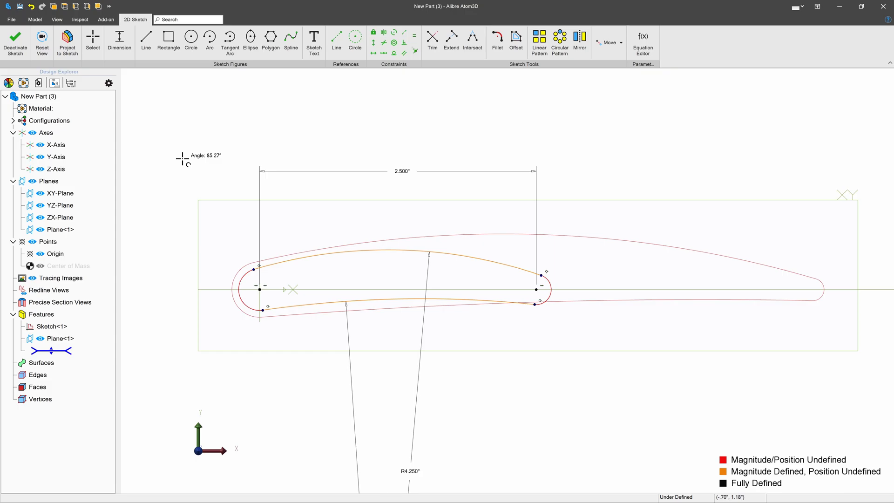
Dimension the leading-edge arc's radius as 0.175 inch
{"action": "left_click", "coordinate": [234, 291]}
{"action": "left_click", "coordinate": [182, 283]}
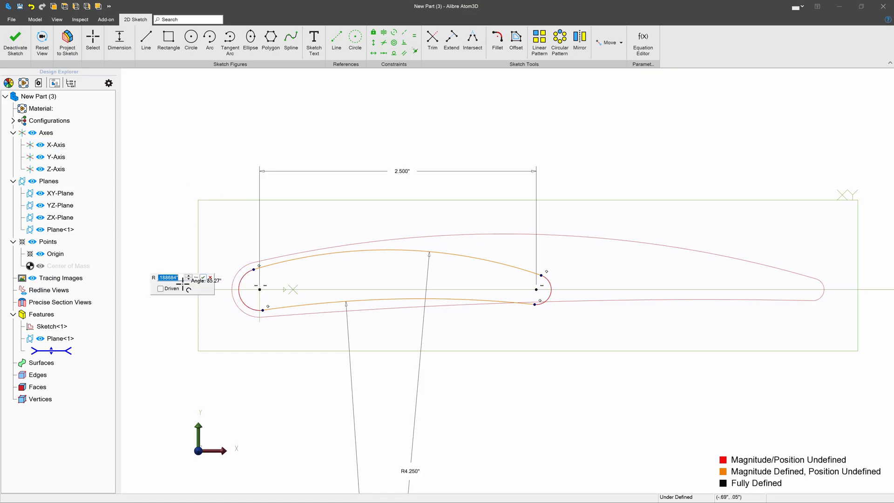
{"action": "type", "text": ".175"}
{"action": "key", "text": "Return"}
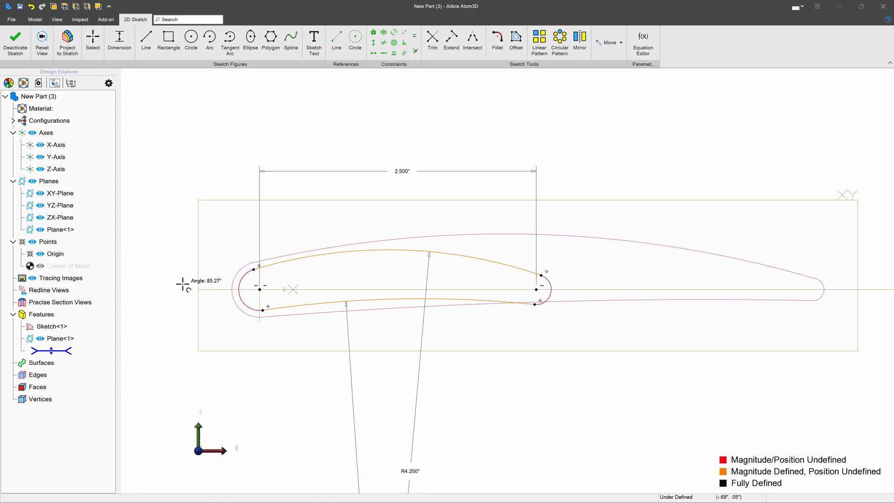
Dimension the trailing-edge arc's radius as 0.1 inch and finish the sketch
{"action": "left_click", "coordinate": [604, 268]}
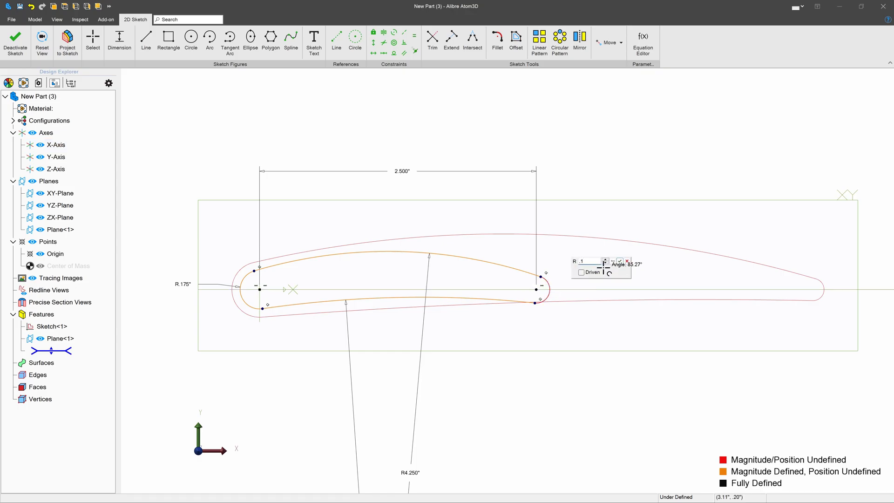
{"action": "key", "text": "Return"}
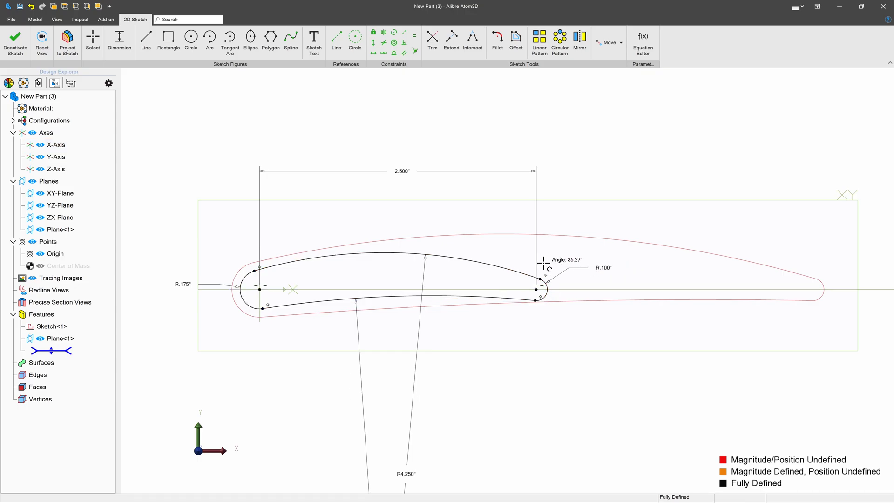
{"action": "left_click", "coordinate": [15, 42]}
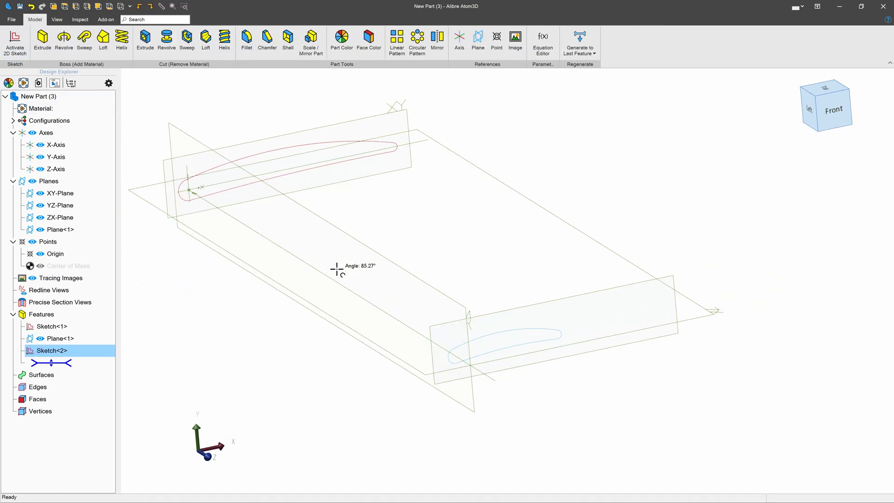
Loft a boss from the large airfoil sketch to the small one without guides and inspect the wing shape
{"action": "left_click", "coordinate": [103, 43]}
{"action": "left_click", "coordinate": [256, 147]}
{"action": "left_click", "coordinate": [496, 334]}
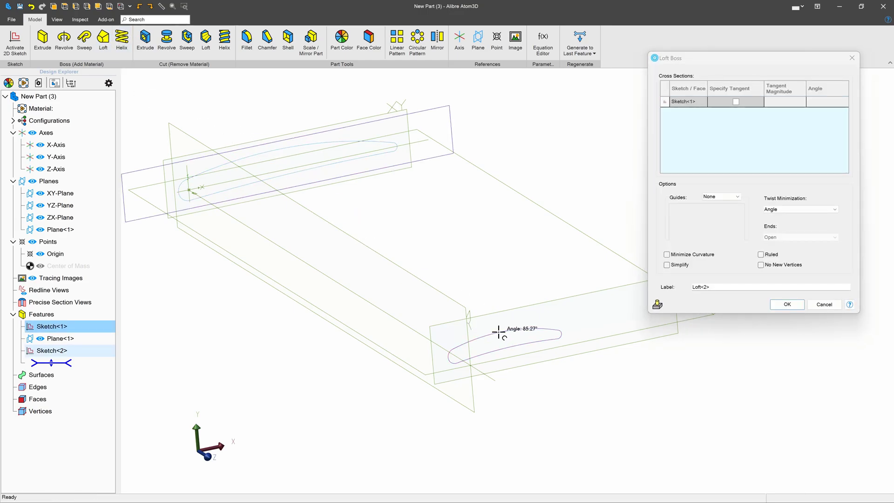
{"action": "mouse_move", "coordinate": [537, 267]}
{"action": "middle_mouse_down"}
{"action": "mouse_move", "coordinate": [569, 254]}
{"action": "mouse_move", "coordinate": [531, 275]}
{"action": "mouse_move", "coordinate": [531, 265]}
{"action": "middle_mouse_up"}
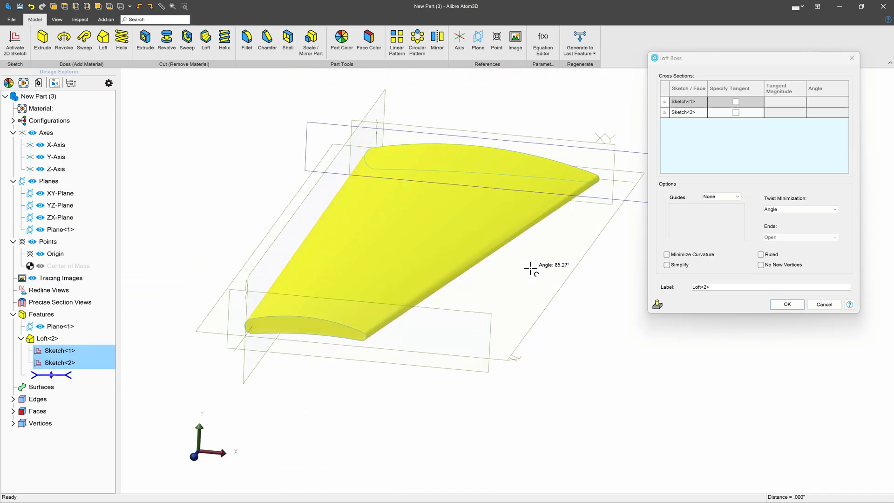
{"action": "left_click", "coordinate": [787, 304]}
{"action": "middle_click_drag", "start_coordinate": [672, 317], "coordinate": [637, 263]}
{"action": "scroll", "coordinate": [464, 200], "scroll_direction": "down", "scroll_amount": 2}
{"action": "scroll", "coordinate": [692, 306], "scroll_direction": "up", "scroll_amount": 2}
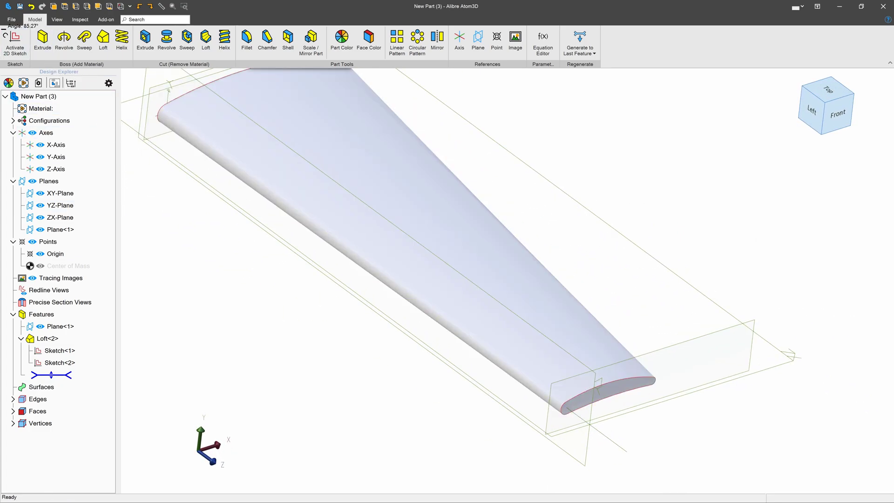
Delete the loft feature, keeping both airfoil sketches
{"action": "right_click", "coordinate": [47, 339]}
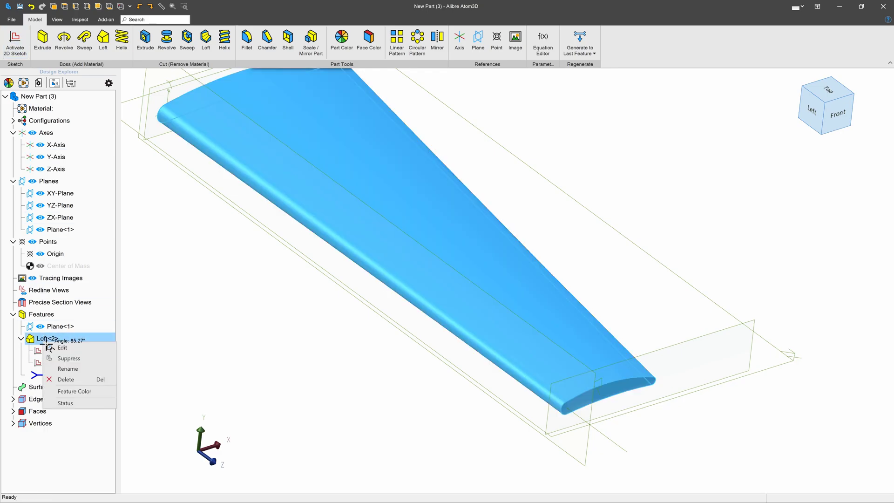
{"action": "left_click", "coordinate": [65, 379]}
Start a sketch on the ZX plane and select the large airfoil's leading- and trailing-edge arcs for projection
{"action": "scroll", "coordinate": [314, 325], "scroll_direction": "down", "scroll_amount": 3}
{"action": "left_click", "coordinate": [410, 211]}
{"action": "left_click", "coordinate": [15, 39]}
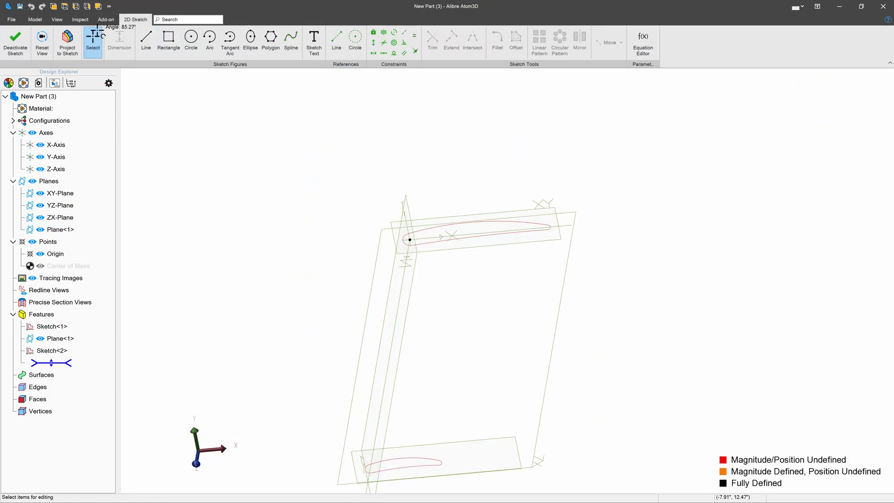
{"action": "left_click", "coordinate": [68, 40]}
{"action": "scroll", "coordinate": [426, 242], "scroll_direction": "up", "scroll_amount": 3}
{"action": "scroll", "coordinate": [416, 230], "scroll_direction": "up", "scroll_amount": 1}
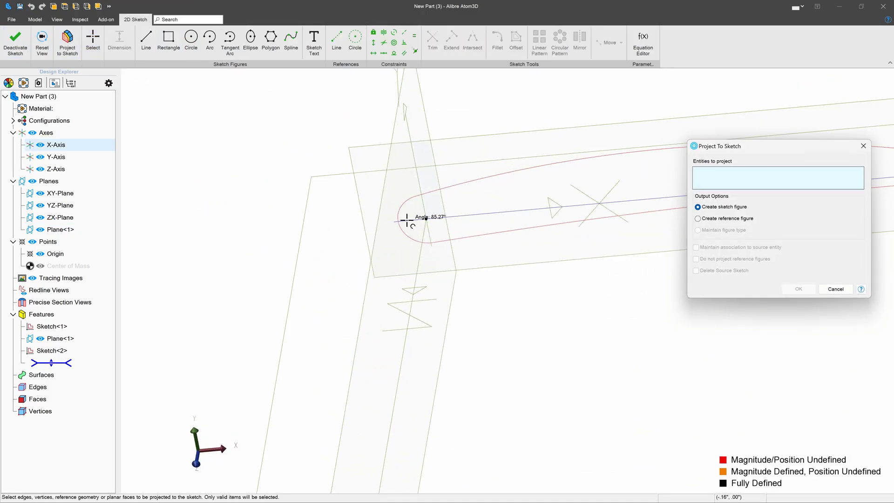
{"action": "left_click", "coordinate": [396, 223]}
{"action": "scroll", "coordinate": [510, 252], "scroll_direction": "down", "scroll_amount": 2}
{"action": "scroll", "coordinate": [658, 205], "scroll_direction": "up", "scroll_amount": 2}
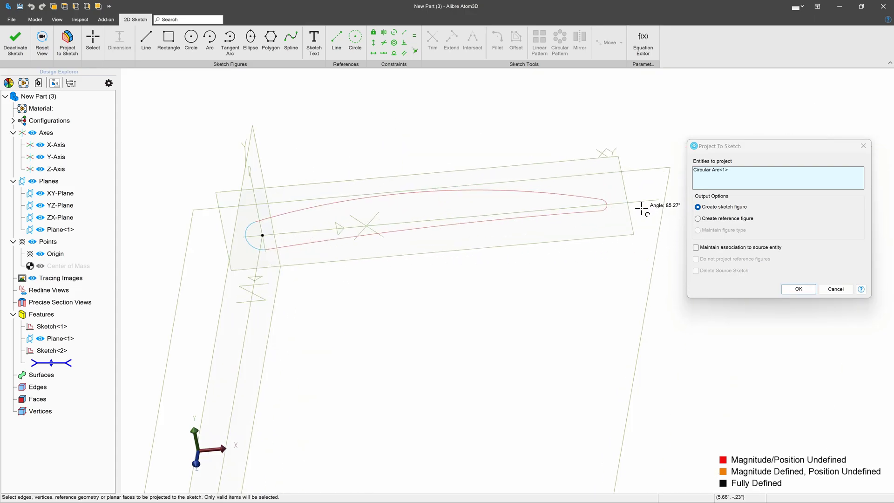
{"action": "left_click", "coordinate": [606, 203]}
Add the small airfoil's trailing- and leading-edge arcs to the selection and project all four arcs as reference figures
{"action": "scroll", "coordinate": [536, 360], "scroll_direction": "down", "scroll_amount": 3}
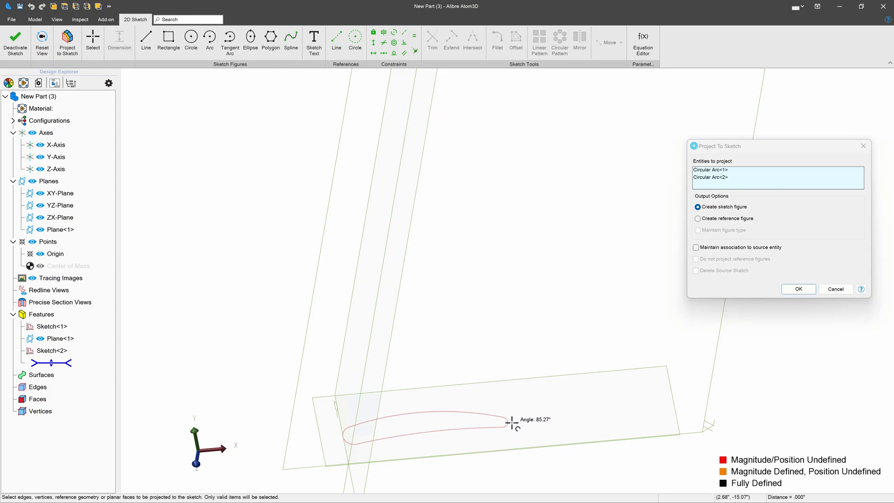
{"action": "scroll", "coordinate": [505, 421], "scroll_direction": "up", "scroll_amount": 3}
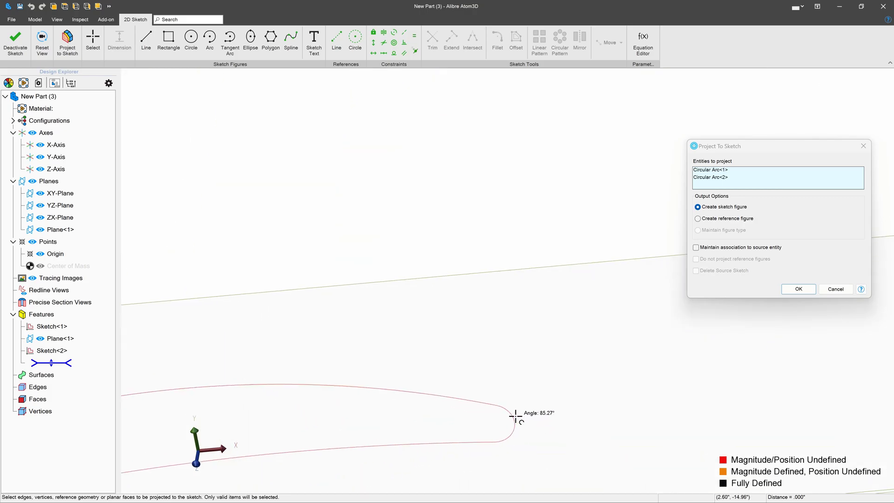
{"action": "left_click", "coordinate": [511, 416]}
{"action": "scroll", "coordinate": [495, 405], "scroll_direction": "up", "scroll_amount": 3}
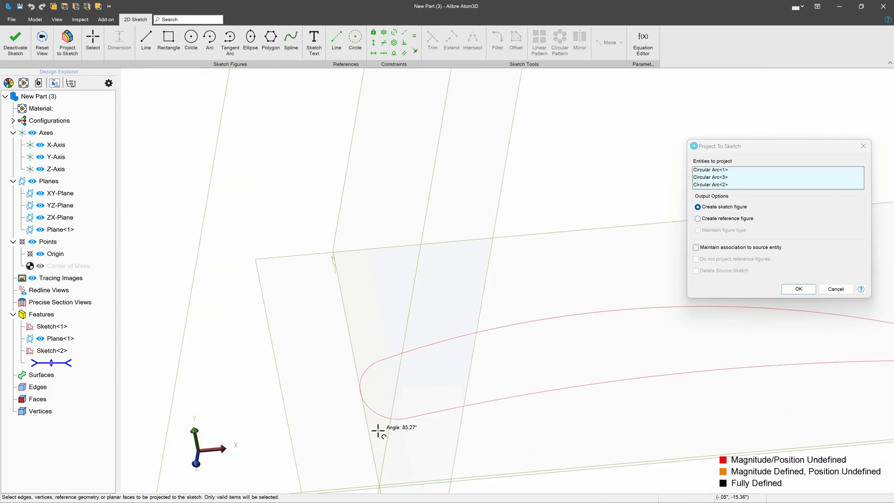
{"action": "left_click", "coordinate": [372, 408]}
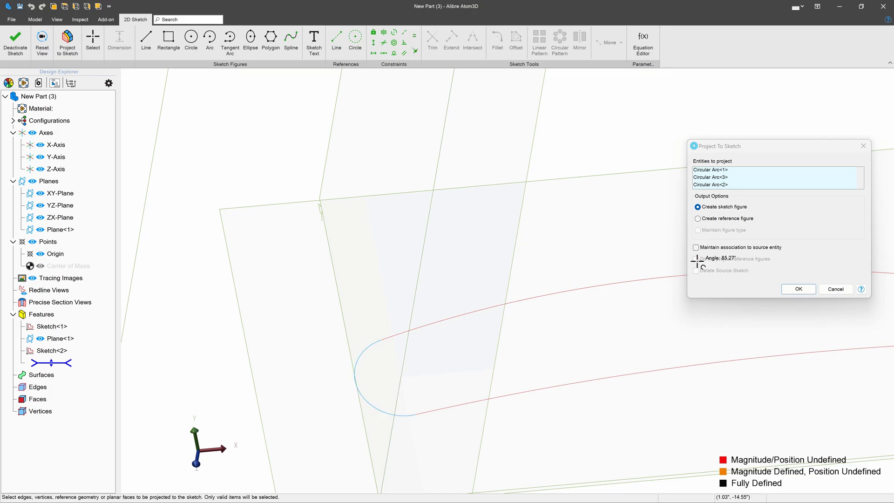
{"action": "left_click", "coordinate": [697, 219]}
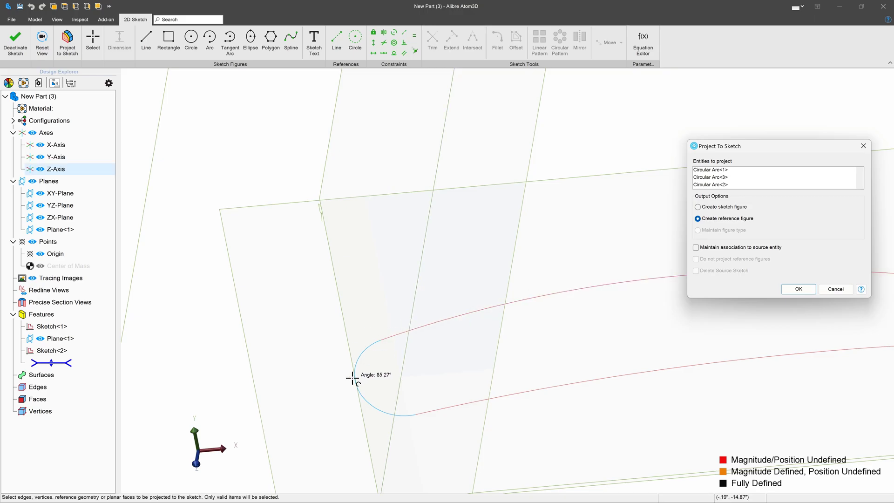
{"action": "left_click", "coordinate": [798, 289]}
{"action": "scroll", "coordinate": [425, 413], "scroll_direction": "down", "scroll_amount": 8}
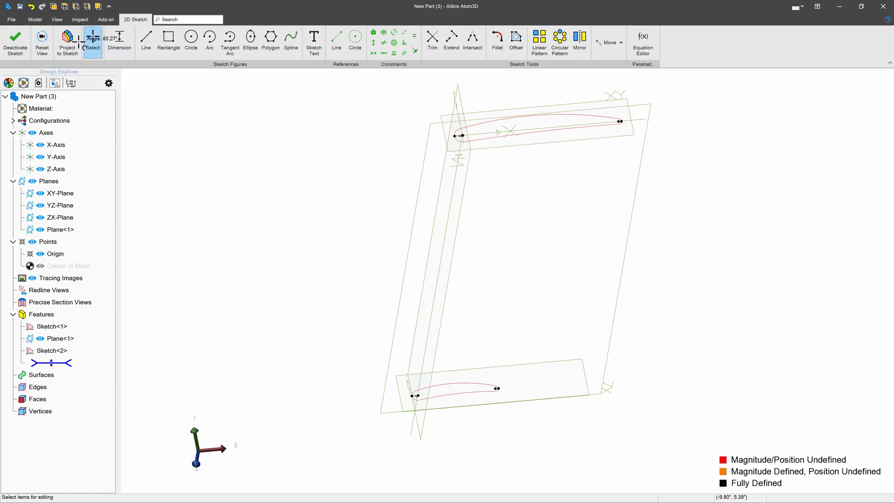
Draw a spline from the large airfoil's projected leading edge to the small one's and bow its middle point outward
{"action": "left_click", "coordinate": [42, 37]}
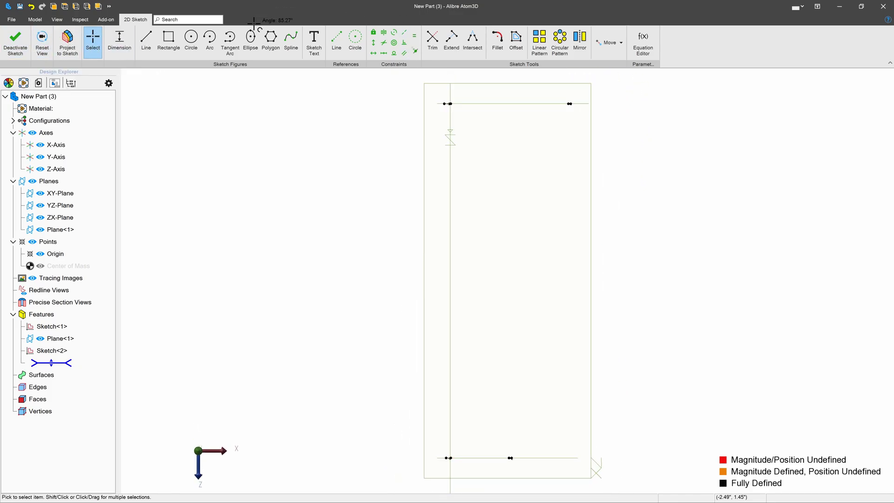
{"action": "left_click", "coordinate": [291, 38]}
{"action": "scroll", "coordinate": [459, 135], "scroll_direction": "up", "scroll_amount": 5}
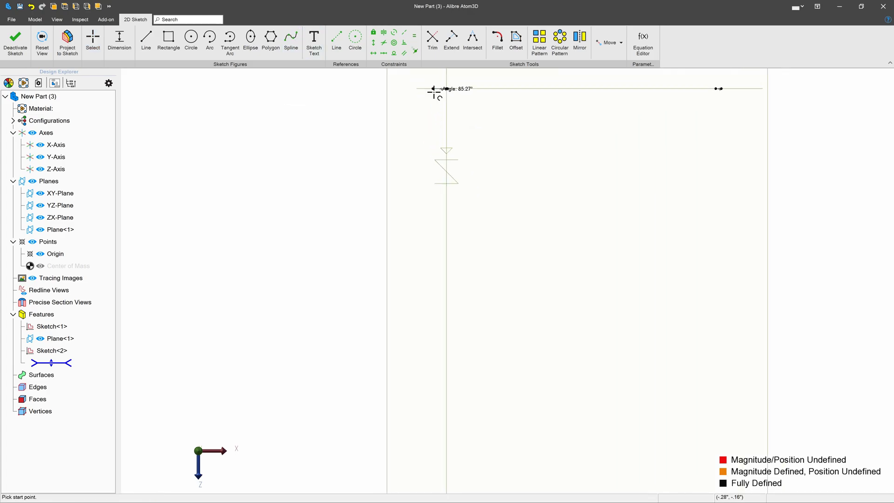
{"action": "left_click", "coordinate": [433, 108]}
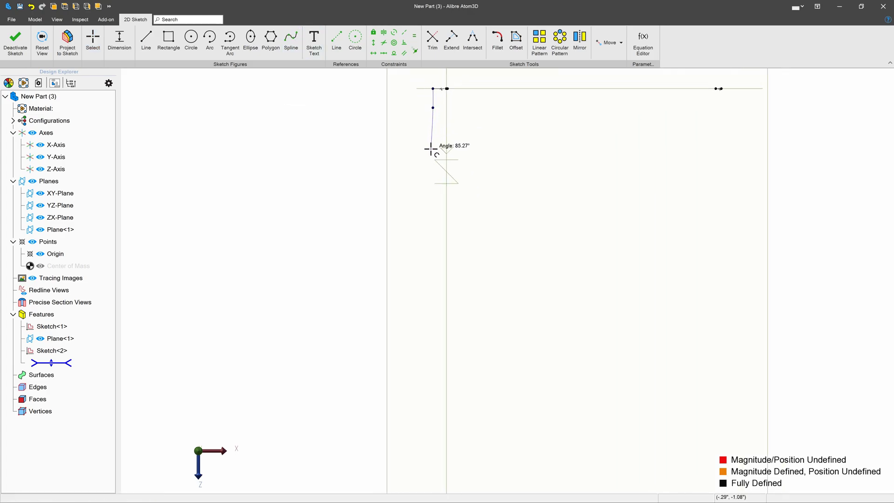
{"action": "scroll", "coordinate": [416, 139], "scroll_direction": "down", "scroll_amount": 6}
{"action": "scroll", "coordinate": [416, 366], "scroll_direction": "up", "scroll_amount": 5}
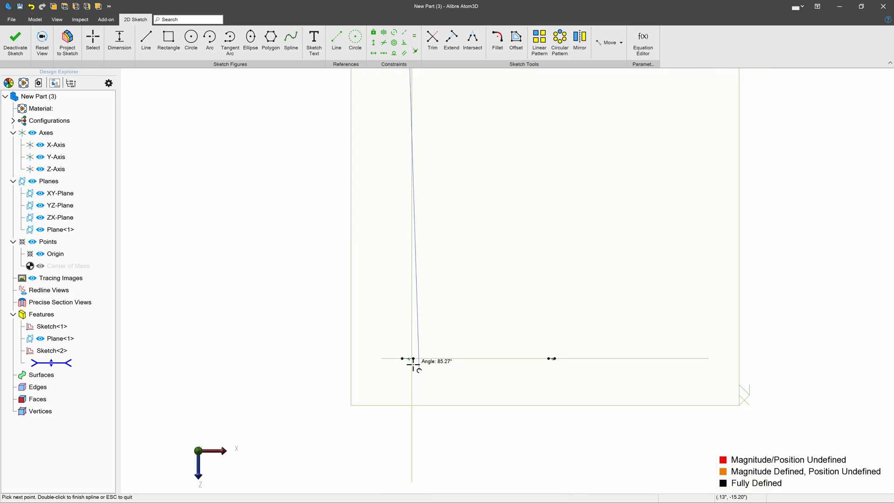
{"action": "double_click", "coordinate": [395, 376]}
{"action": "scroll", "coordinate": [417, 279], "scroll_direction": "down", "scroll_amount": 5}
{"action": "scroll", "coordinate": [382, 106], "scroll_direction": "up", "scroll_amount": 4}
{"action": "key", "text": "Escape"}
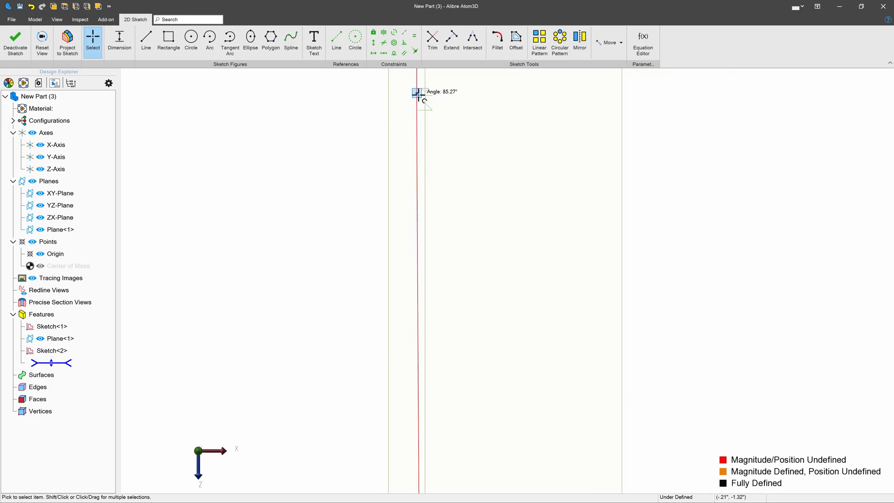
{"action": "left_click", "coordinate": [416, 257]}
{"action": "scroll", "coordinate": [414, 256], "scroll_direction": "down", "scroll_amount": 2}
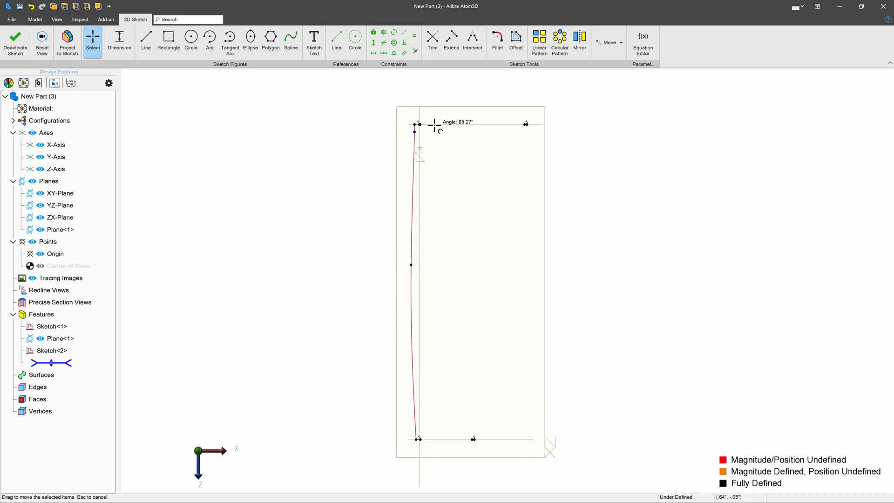
Draw a spline with two intermediate points from the large airfoil's projected trailing edge to the small one's
{"action": "left_click", "coordinate": [291, 37]}
{"action": "scroll", "coordinate": [517, 120], "scroll_direction": "up", "scroll_amount": 3}
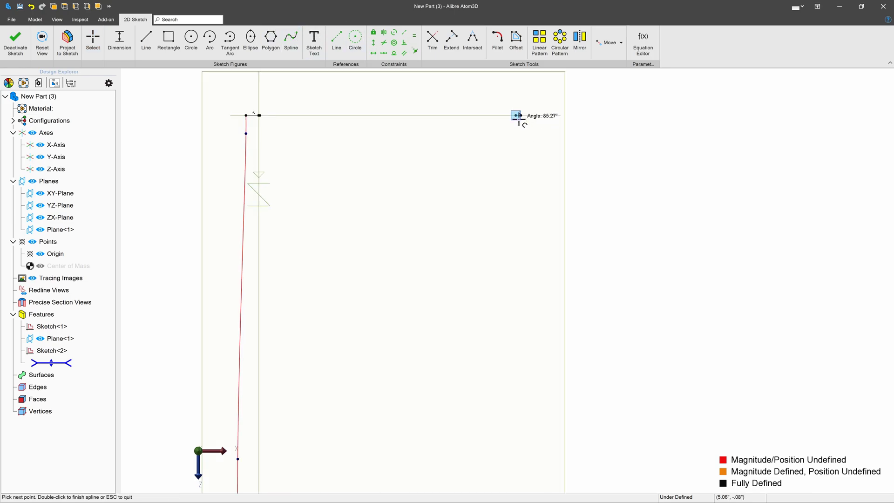
{"action": "left_click", "coordinate": [292, 42]}
{"action": "scroll", "coordinate": [517, 122], "scroll_direction": "up", "scroll_amount": 3}
{"action": "mouse_move", "coordinate": [515, 121]}
{"action": "middle_mouse_down"}
{"action": "mouse_move", "coordinate": [507, 144]}
{"action": "mouse_move", "coordinate": [531, 205]}
{"action": "mouse_move", "coordinate": [510, 196]}
{"action": "middle_mouse_up"}
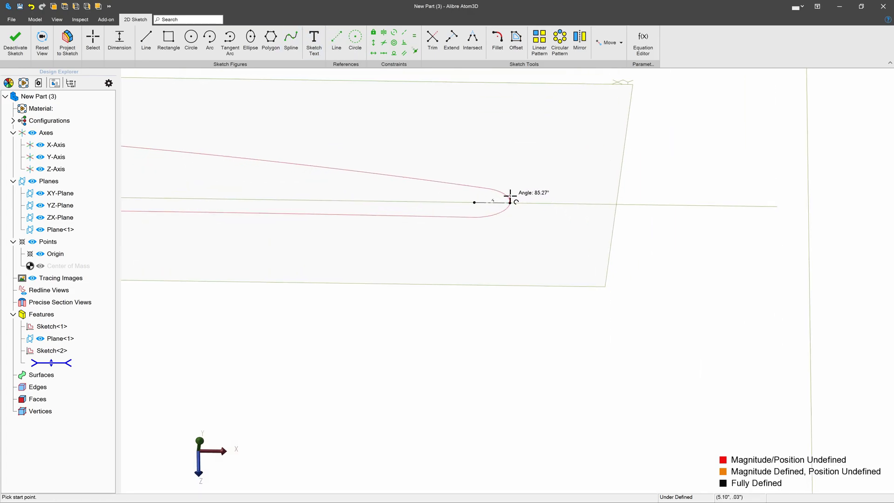
{"action": "left_click", "coordinate": [510, 203]}
{"action": "scroll", "coordinate": [511, 202], "scroll_direction": "down", "scroll_amount": 7}
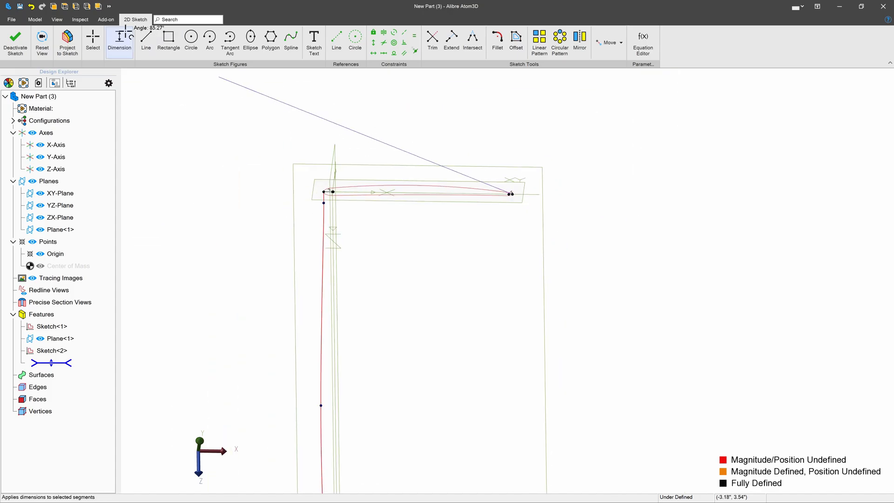
{"action": "left_click", "coordinate": [41, 49]}
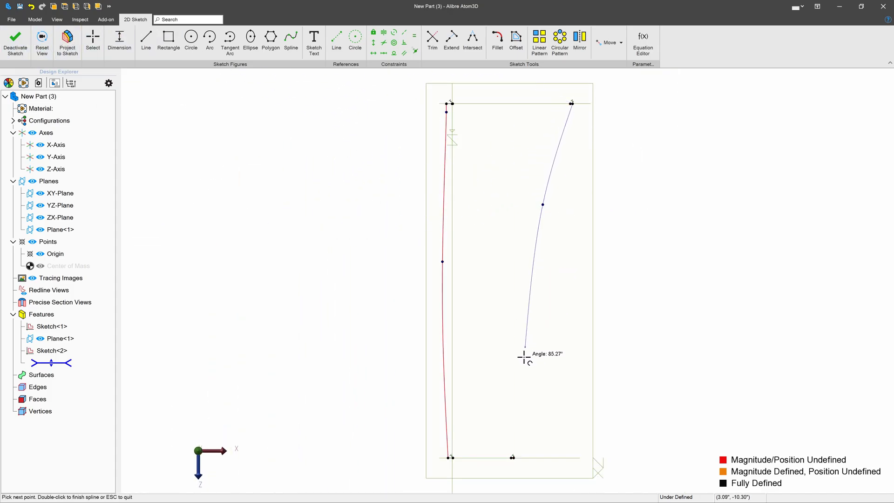
{"action": "double_click", "coordinate": [512, 457]}
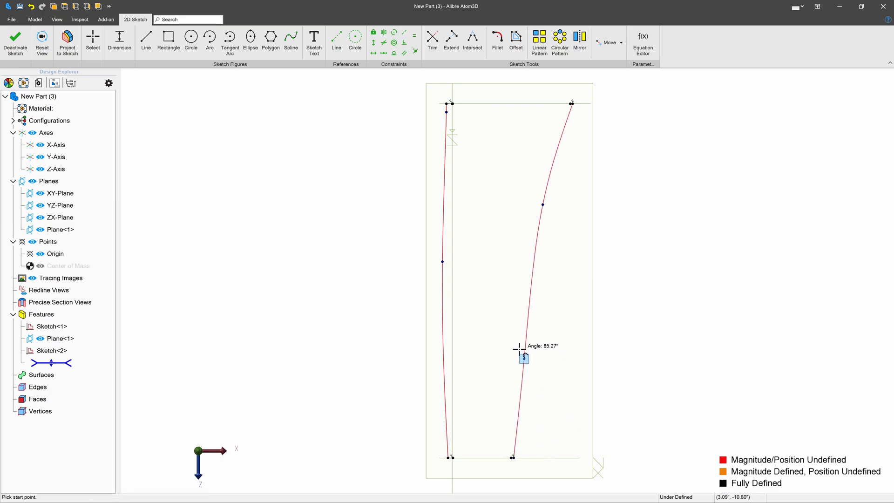
{"action": "key", "text": "Escape"}
Smooth the trailing-edge spline near the small airfoil, bow the leading-edge spline further outward, and finish the sketch
{"action": "left_click_drag", "start_coordinate": [522, 358], "coordinate": [518, 355]}
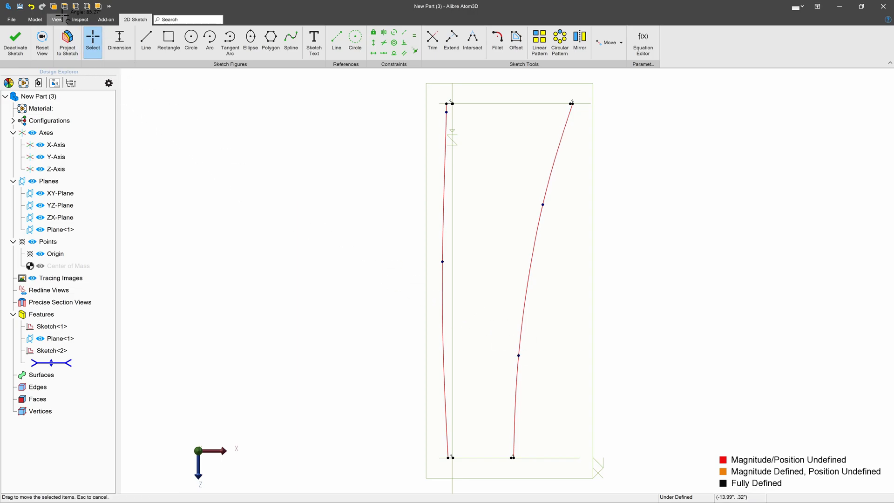
{"action": "left_click_drag", "start_coordinate": [441, 262], "coordinate": [435, 272]}
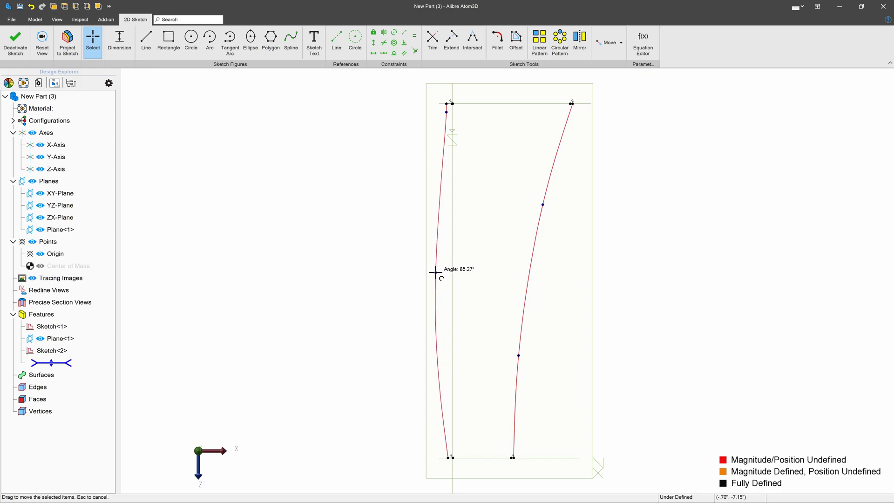
{"action": "left_click", "coordinate": [16, 42]}
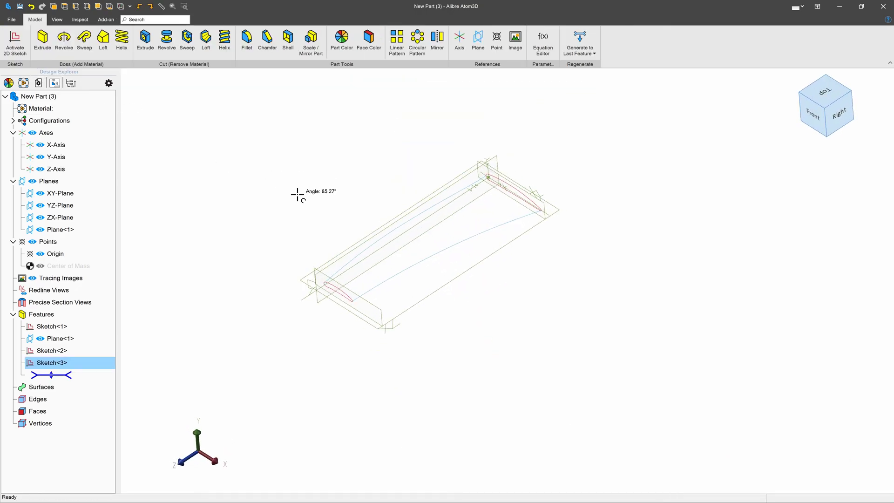
Start a loft boss with the large airfoil and the small airfoil sketches as cross sections
{"action": "scroll", "coordinate": [535, 219], "scroll_direction": "up", "scroll_amount": 5}
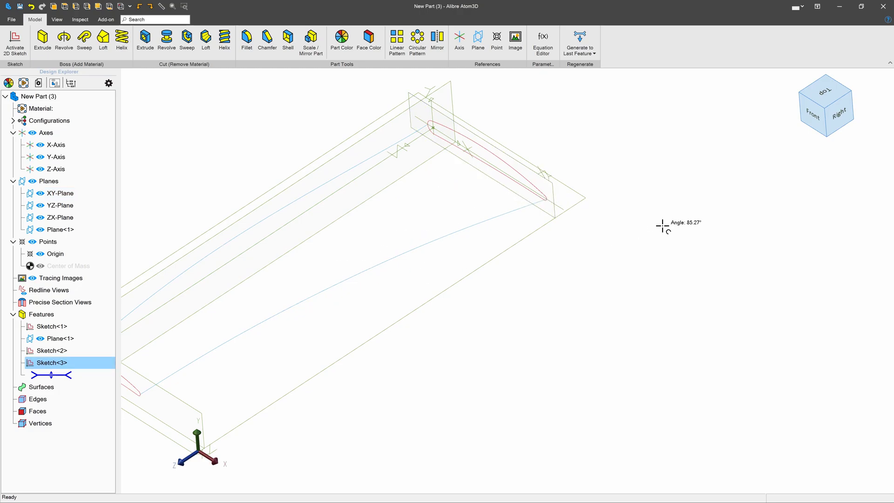
{"action": "scroll", "coordinate": [663, 225], "scroll_direction": "down", "scroll_amount": 4}
{"action": "scroll", "coordinate": [426, 247], "scroll_direction": "up", "scroll_amount": 2}
{"action": "left_click", "coordinate": [199, 154]}
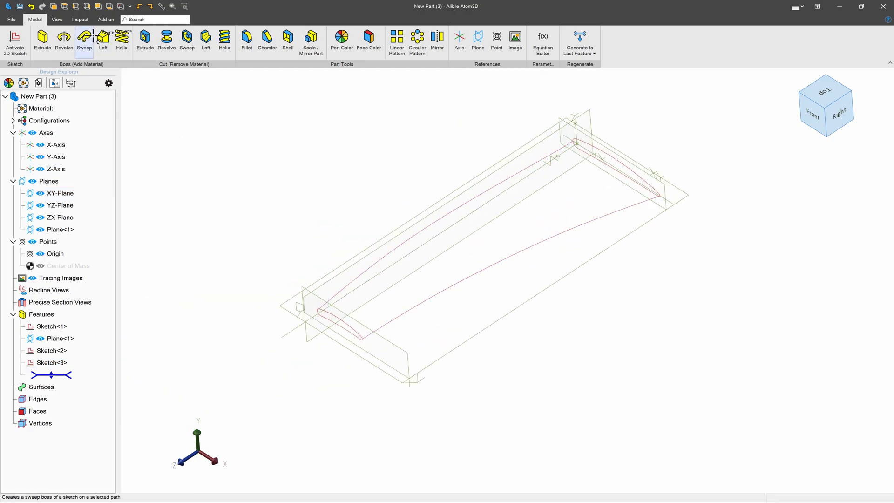
{"action": "left_click", "coordinate": [103, 41]}
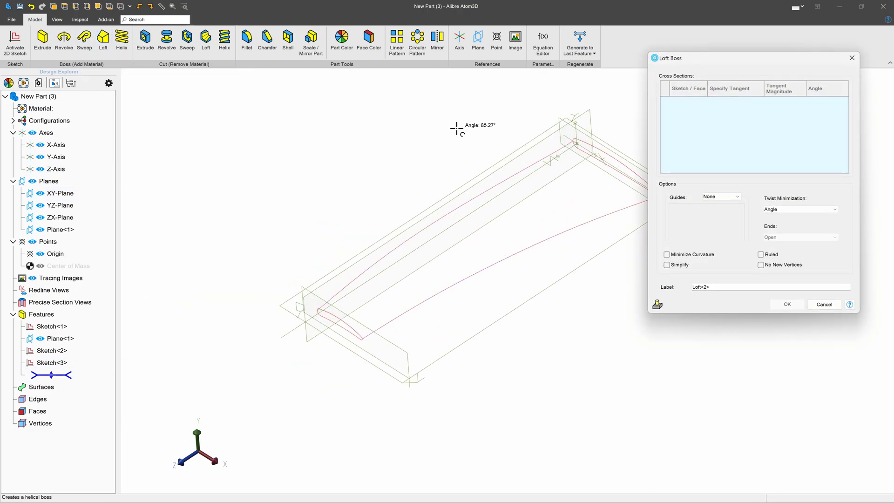
{"action": "left_click", "coordinate": [594, 148]}
{"action": "left_click", "coordinate": [343, 330]}
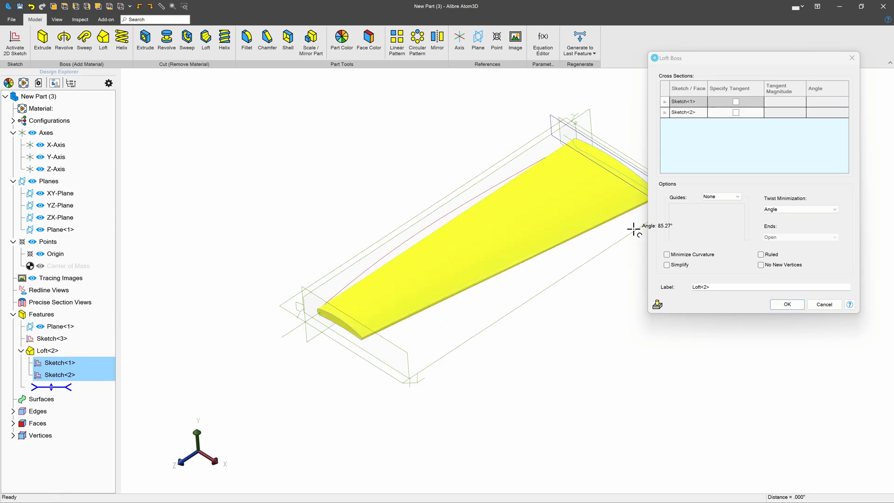
Set the loft's guides to Local, choose the spline sketch as the guide curves, and create the loft
{"action": "left_click", "coordinate": [726, 196]}
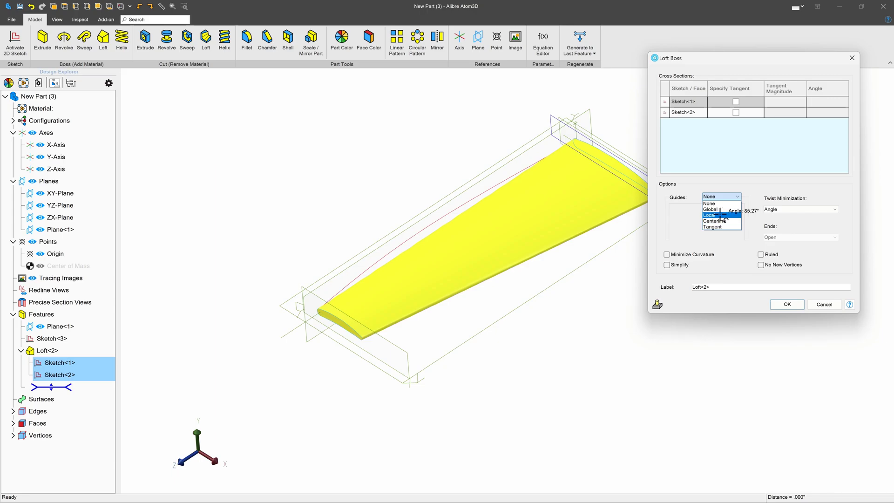
{"action": "left_click", "coordinate": [720, 214]}
{"action": "left_click", "coordinate": [591, 224]}
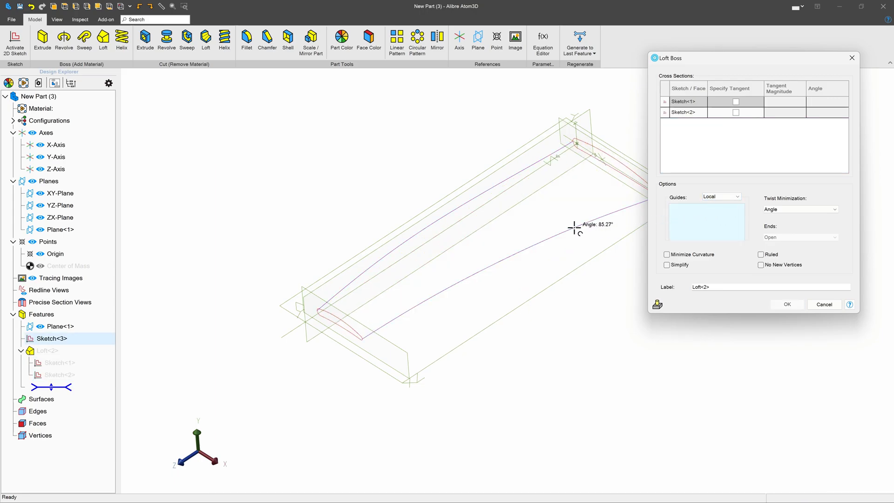
{"action": "mouse_move", "coordinate": [525, 233]}
{"action": "middle_mouse_down"}
{"action": "mouse_move", "coordinate": [485, 268]}
{"action": "mouse_move", "coordinate": [489, 289]}
{"action": "mouse_move", "coordinate": [494, 205]}
{"action": "mouse_move", "coordinate": [482, 273]}
{"action": "middle_mouse_up"}
{"action": "left_click", "coordinate": [786, 304]}
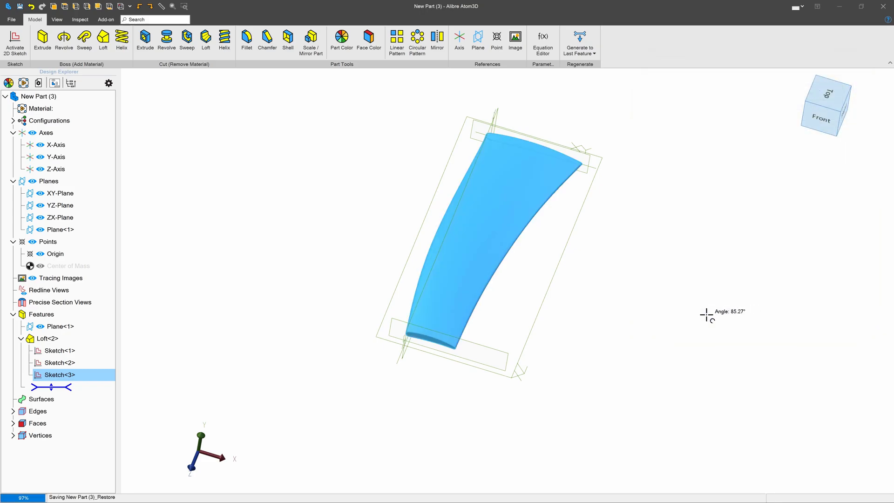
{"action": "left_click", "coordinate": [577, 306]}
{"action": "mouse_move", "coordinate": [572, 306]}
{"action": "middle_mouse_down"}
{"action": "mouse_move", "coordinate": [545, 317]}
{"action": "mouse_move", "coordinate": [572, 309]}
{"action": "mouse_move", "coordinate": [568, 315]}
{"action": "middle_mouse_up"}
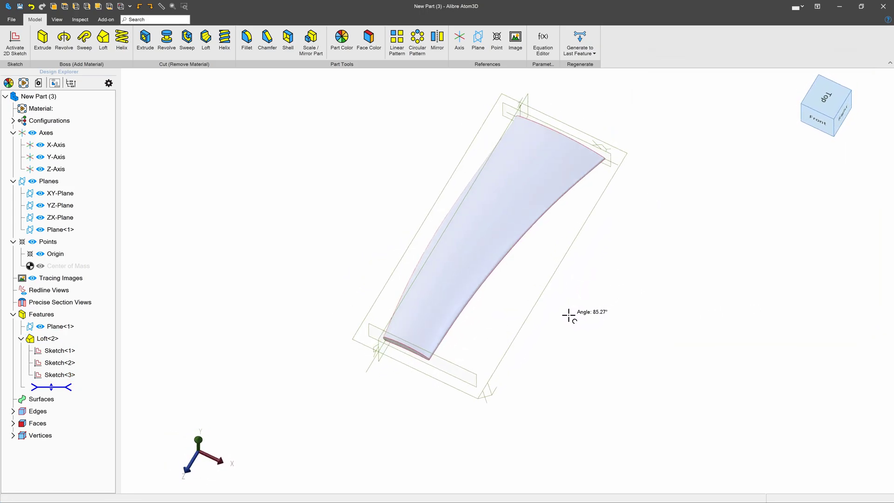
Reopen the guide-curve sketch and reshape the trailing-edge spline into an S-curve by moving its two intermediate points
{"action": "right_click", "coordinate": [61, 362]}
{"action": "left_click", "coordinate": [55, 374]}
{"action": "right_click", "coordinate": [62, 374]}
{"action": "left_click", "coordinate": [88, 385]}
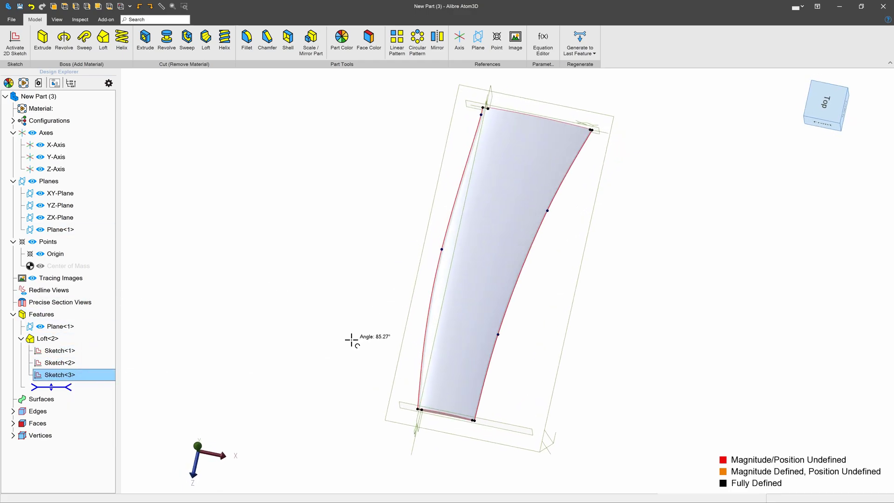
{"action": "mouse_move", "coordinate": [547, 205]}
{"action": "left_mouse_down"}
{"action": "mouse_move", "coordinate": [525, 194]}
{"action": "mouse_move", "coordinate": [514, 209]}
{"action": "mouse_move", "coordinate": [508, 412]}
{"action": "mouse_move", "coordinate": [546, 418]}
{"action": "mouse_move", "coordinate": [498, 408]}
{"action": "left_mouse_up"}
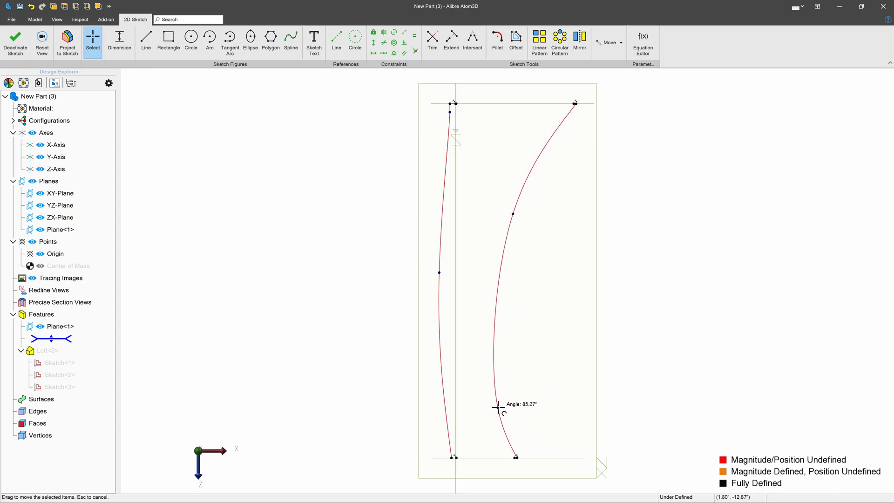
{"action": "left_click_drag", "start_coordinate": [516, 216], "coordinate": [515, 162]}
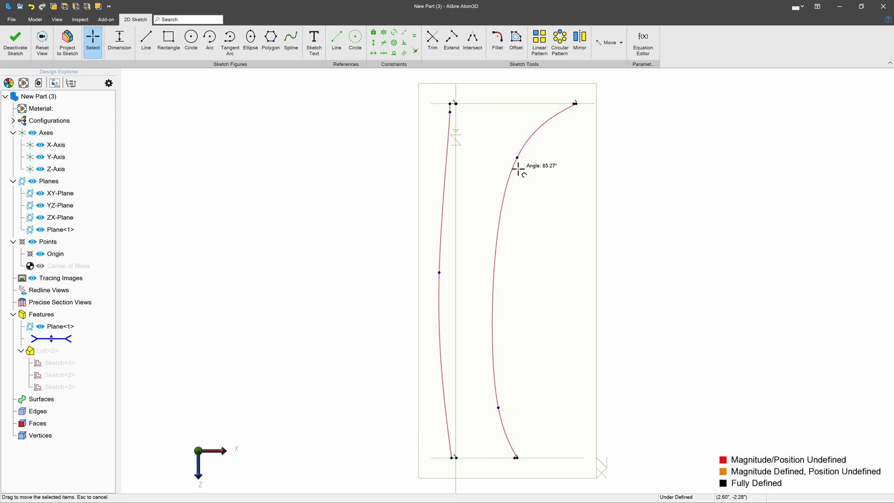
{"action": "left_click_drag", "start_coordinate": [494, 399], "coordinate": [544, 392]}
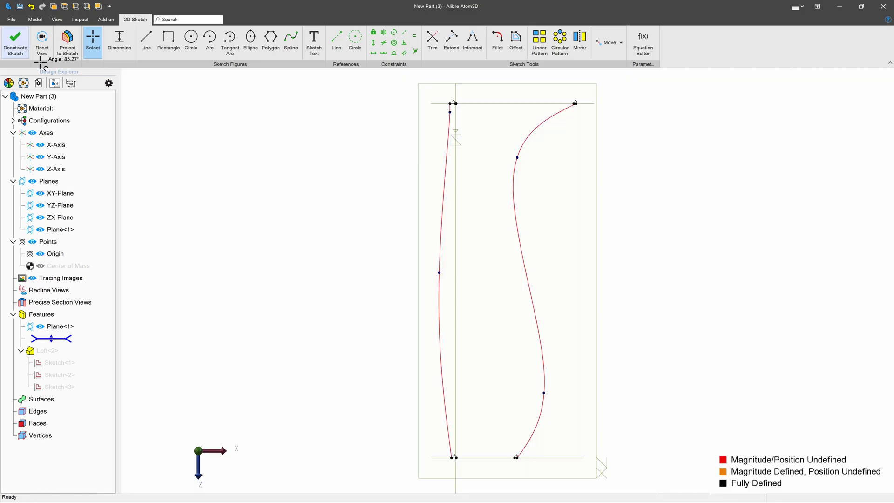
Finish the guide-curve sketch to update the wing, and delete the loft feature while keeping its sketches
{"action": "left_click", "coordinate": [26, 49]}
{"action": "scroll", "coordinate": [237, 238], "scroll_direction": "down", "scroll_amount": 3}
{"action": "middle_click_drag", "start_coordinate": [289, 304], "coordinate": [282, 285]}
{"action": "mouse_move", "coordinate": [282, 285]}
{"action": "right_mouse_down"}
{"action": "mouse_move", "coordinate": [294, 295]}
{"action": "mouse_move", "coordinate": [451, 313]}
{"action": "mouse_move", "coordinate": [435, 253]}
{"action": "mouse_move", "coordinate": [463, 272]}
{"action": "mouse_move", "coordinate": [453, 279]}
{"action": "mouse_move", "coordinate": [443, 207]}
{"action": "mouse_move", "coordinate": [458, 213]}
{"action": "mouse_move", "coordinate": [431, 240]}
{"action": "mouse_move", "coordinate": [441, 228]}
{"action": "mouse_move", "coordinate": [447, 235]}
{"action": "mouse_move", "coordinate": [507, 226]}
{"action": "right_mouse_up"}
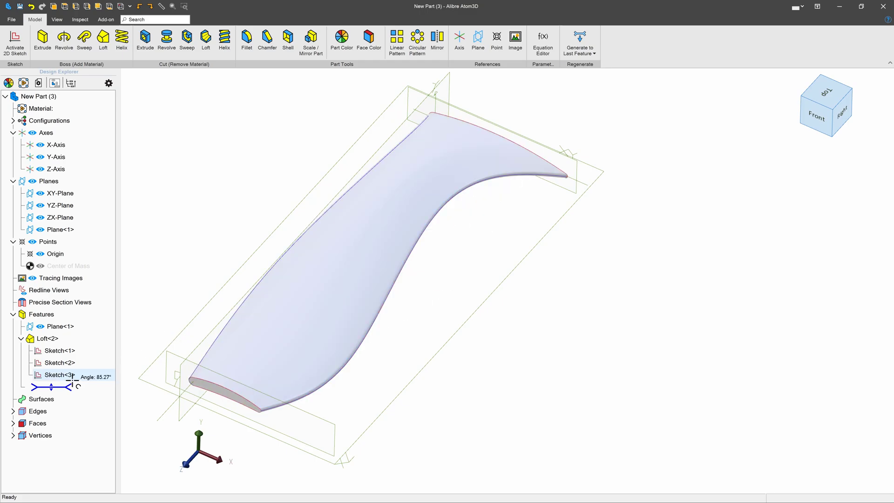
{"action": "right_click", "coordinate": [42, 339]}
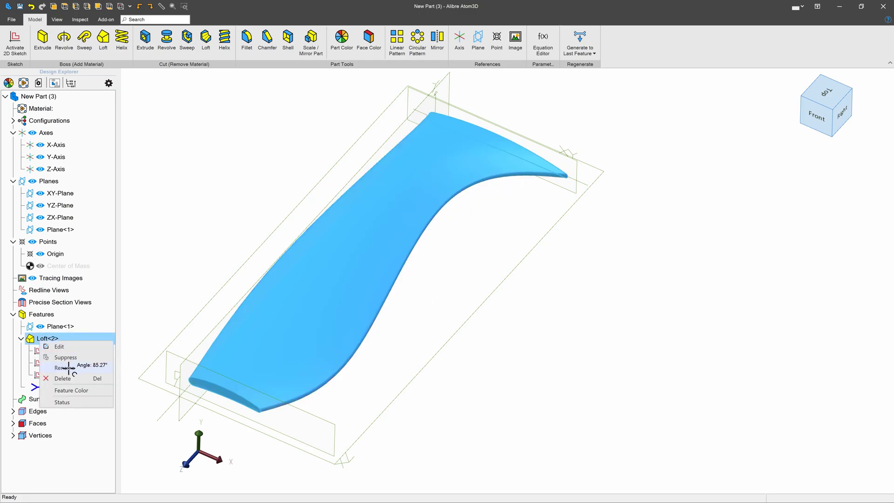
{"action": "left_click", "coordinate": [65, 378]}
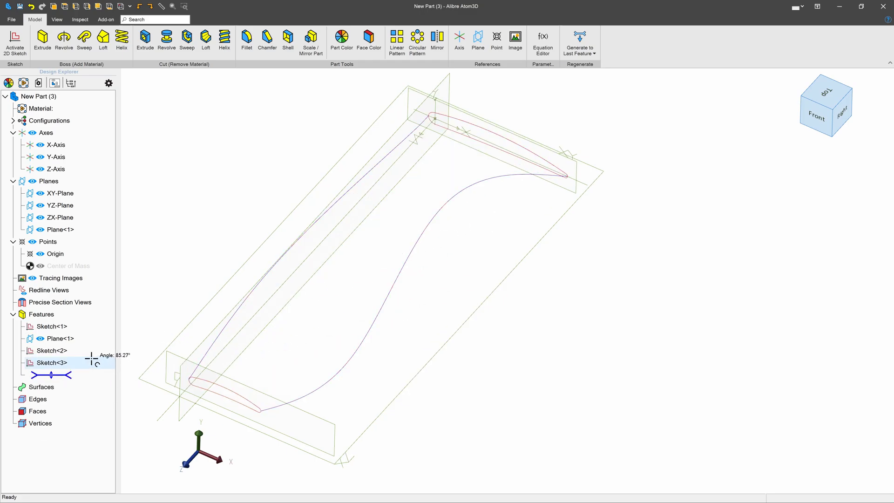
Reopen the guide-curve sketch, straighten the trailing-edge spline by moving its two intermediate points, and finish the sketch
{"action": "right_click", "coordinate": [56, 362]}
{"action": "left_click", "coordinate": [80, 372]}
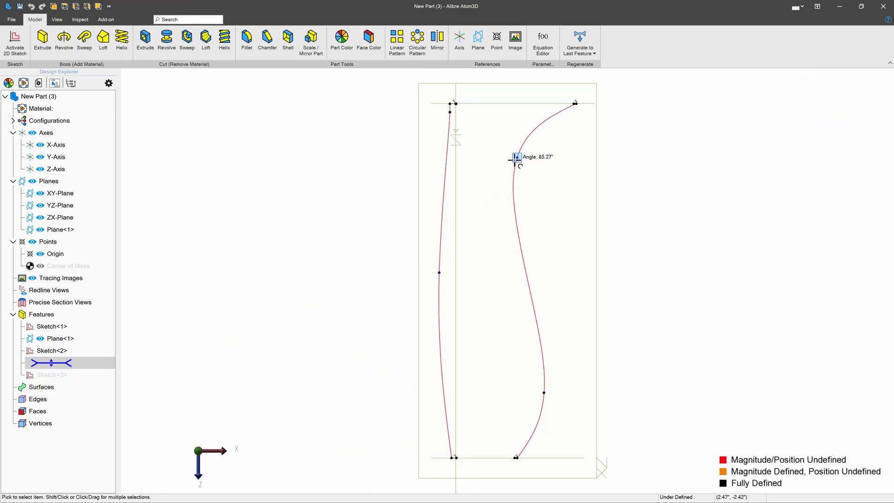
{"action": "left_click_drag", "start_coordinate": [534, 165], "coordinate": [558, 166]}
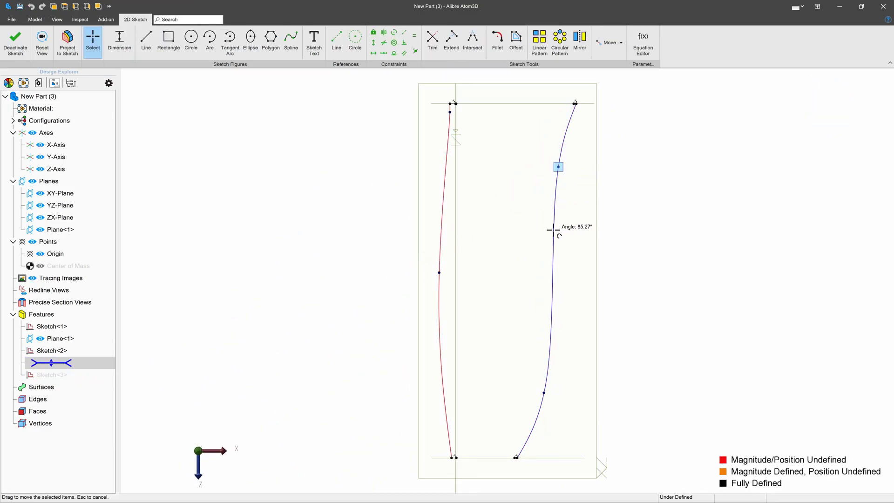
{"action": "left_click_drag", "start_coordinate": [544, 392], "coordinate": [543, 372]}
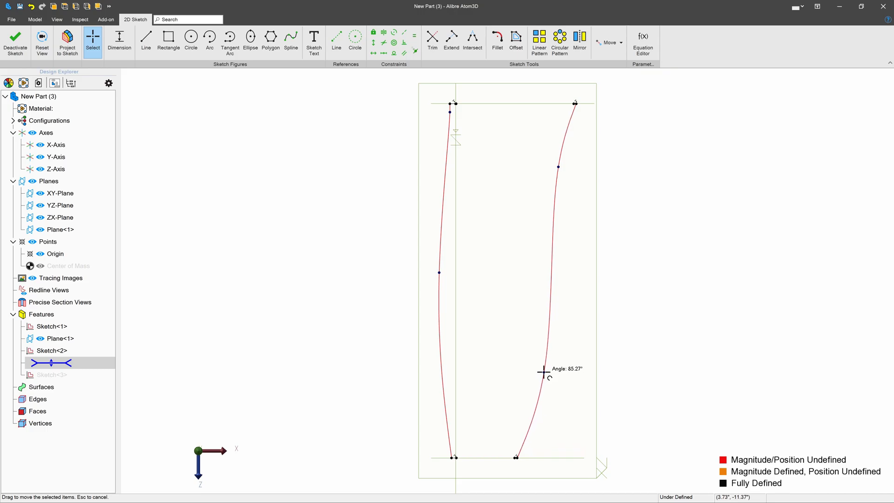
{"action": "left_click", "coordinate": [15, 40]}
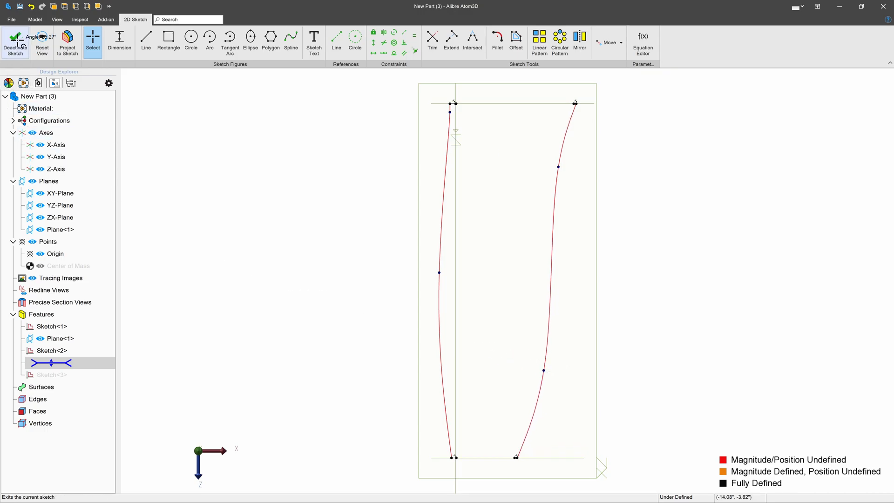
Insert a reference plane offset 3.000" from the XY-Plane toward the small airfoil
{"action": "scroll", "coordinate": [690, 230], "scroll_direction": "up", "scroll_amount": 3}
{"action": "left_click", "coordinate": [684, 227]}
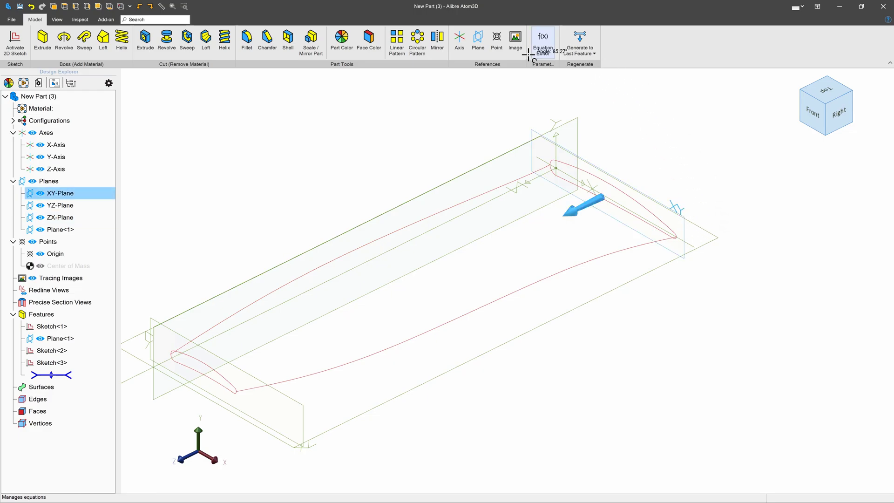
{"action": "left_click", "coordinate": [478, 42]}
{"action": "left_click_drag", "start_coordinate": [280, 227], "coordinate": [183, 217]}
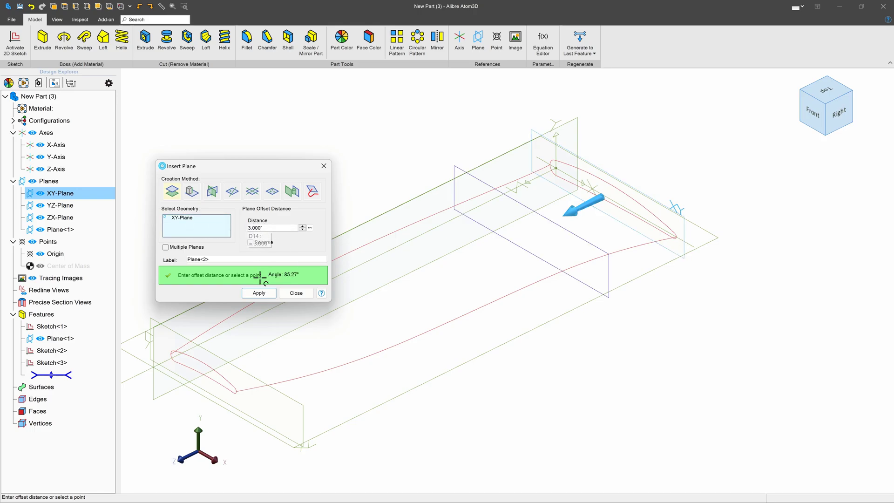
{"action": "left_click", "coordinate": [261, 291]}
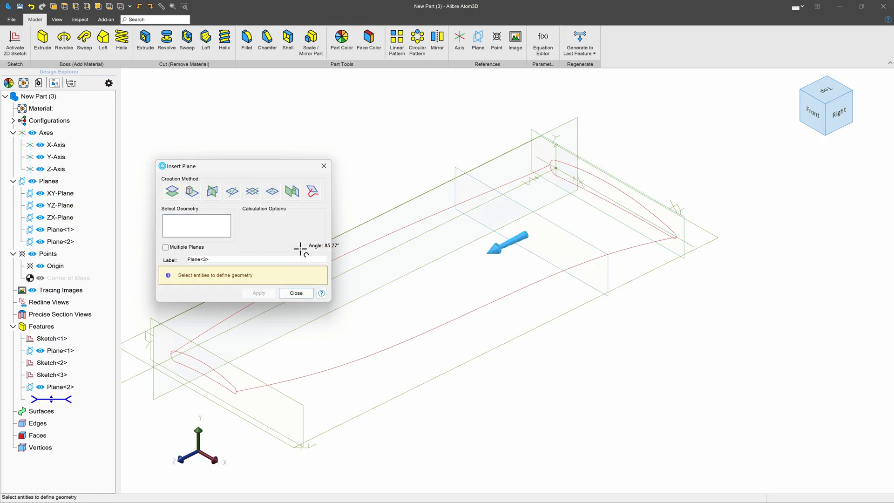
{"action": "left_click", "coordinate": [301, 293]}
Start a sketch on the new offset plane and draw two small arcs, one just below each end of the large airfoil
{"action": "left_click", "coordinate": [516, 199]}
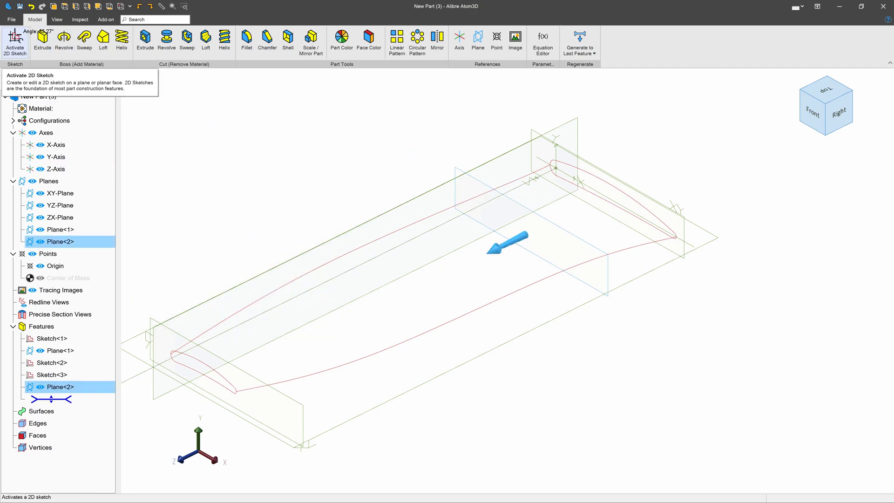
{"action": "left_click", "coordinate": [15, 35]}
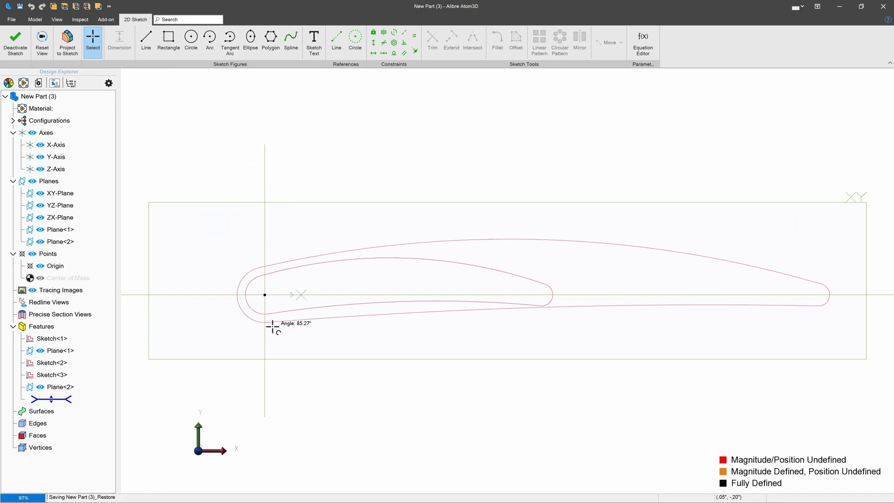
{"action": "left_click", "coordinate": [210, 36]}
{"action": "left_click", "coordinate": [265, 325]}
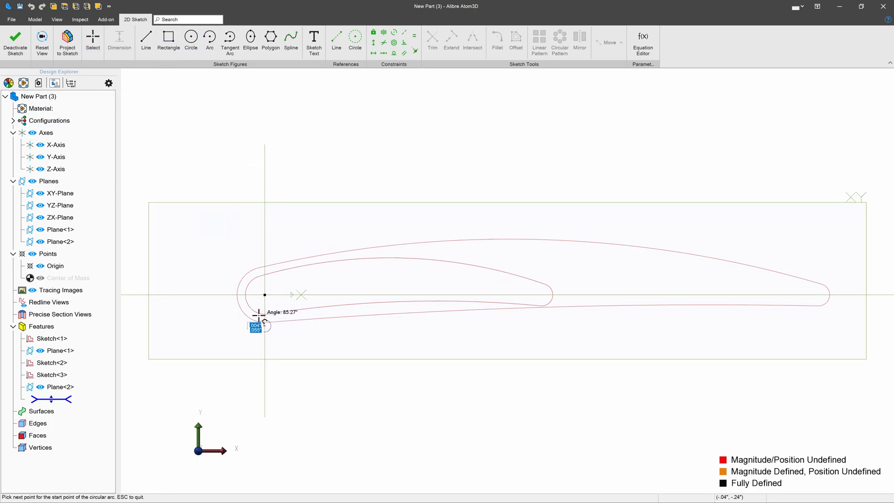
{"action": "left_click", "coordinate": [264, 310]}
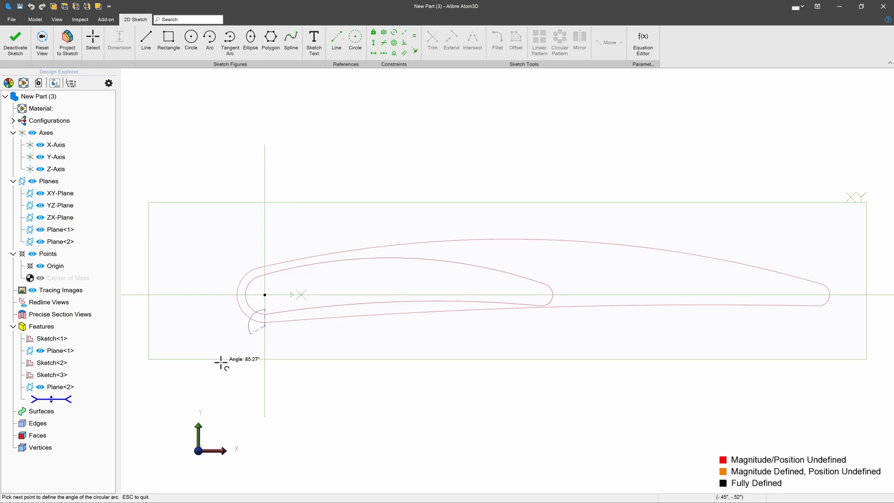
{"action": "left_click", "coordinate": [274, 377]}
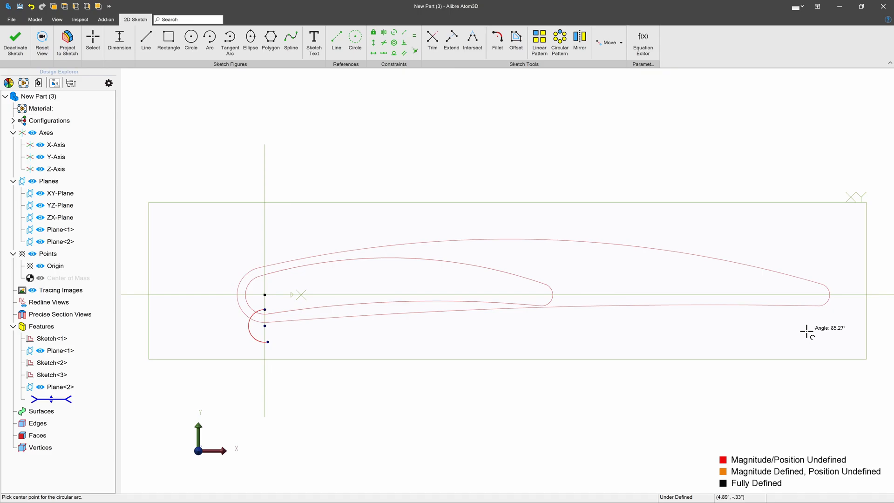
{"action": "left_click", "coordinate": [807, 316]}
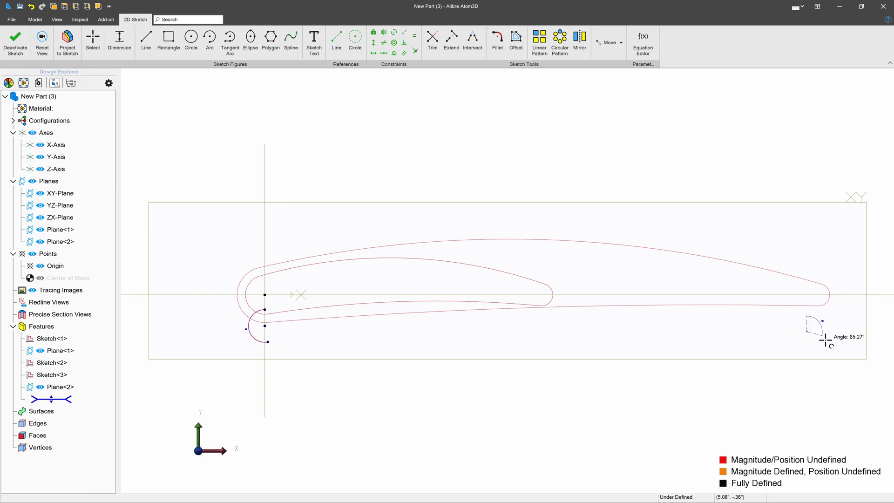
{"action": "left_click", "coordinate": [810, 350]}
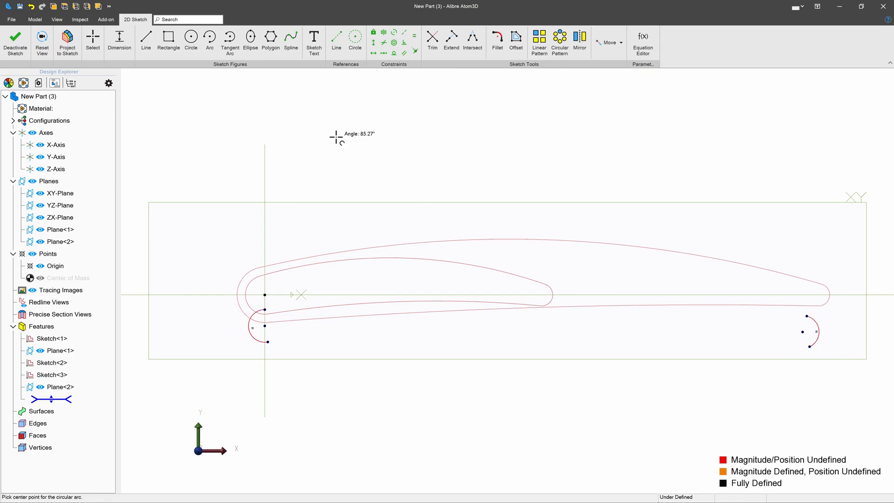
Project the large airfoil's leading-edge and trailing-edge arcs into the sketch, maintaining association to the source entities
{"action": "left_click", "coordinate": [67, 42]}
{"action": "left_click", "coordinate": [249, 273]}
{"action": "scroll", "coordinate": [160, 292], "scroll_direction": "down", "scroll_amount": 3}
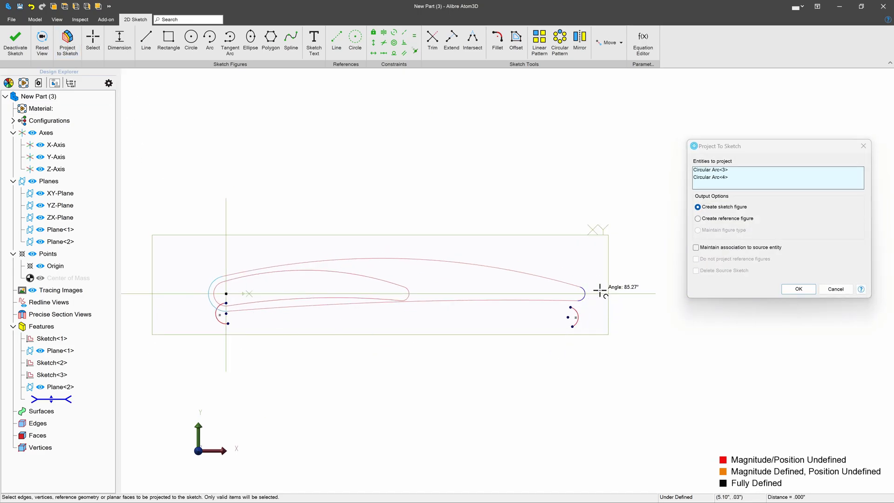
{"action": "left_click", "coordinate": [697, 247]}
{"action": "left_click", "coordinate": [790, 288]}
{"action": "scroll", "coordinate": [611, 297], "scroll_direction": "down", "scroll_amount": 2}
{"action": "scroll", "coordinate": [320, 349], "scroll_direction": "up", "scroll_amount": 5}
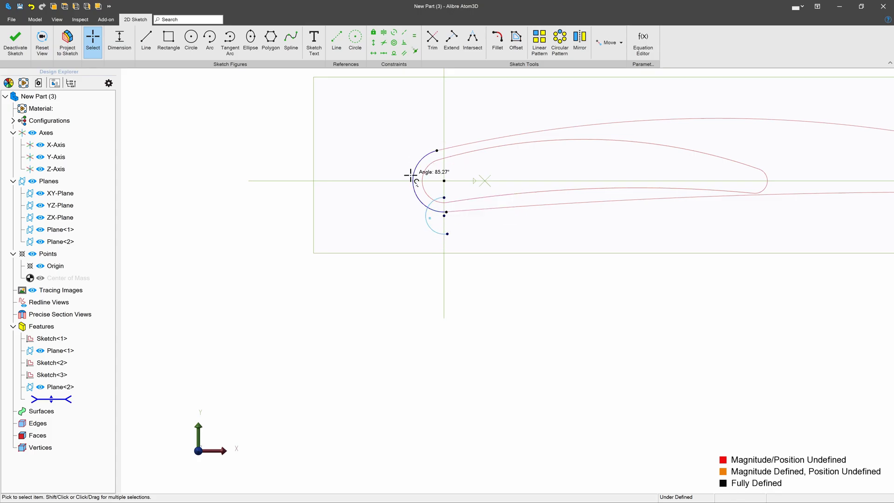
{"action": "scroll", "coordinate": [275, 300], "scroll_direction": "down", "scroll_amount": 3}
{"action": "scroll", "coordinate": [629, 272], "scroll_direction": "up", "scroll_amount": 5}
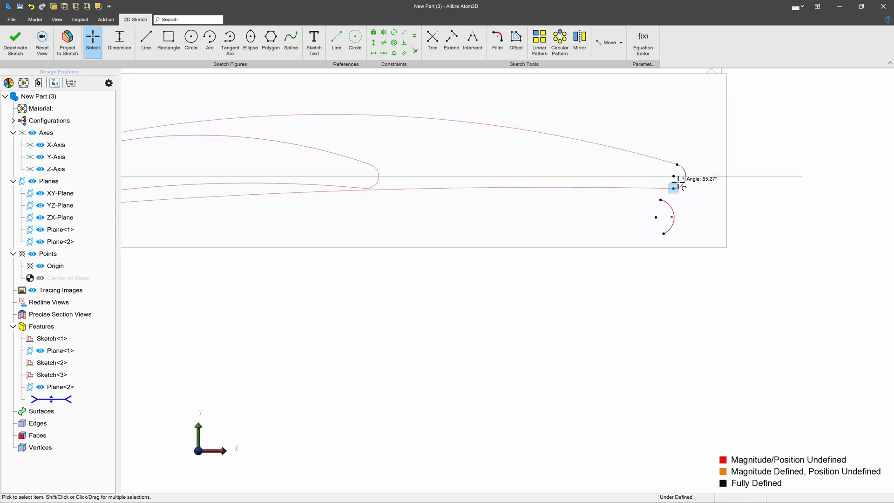
{"action": "scroll", "coordinate": [605, 286], "scroll_direction": "down", "scroll_amount": 3}
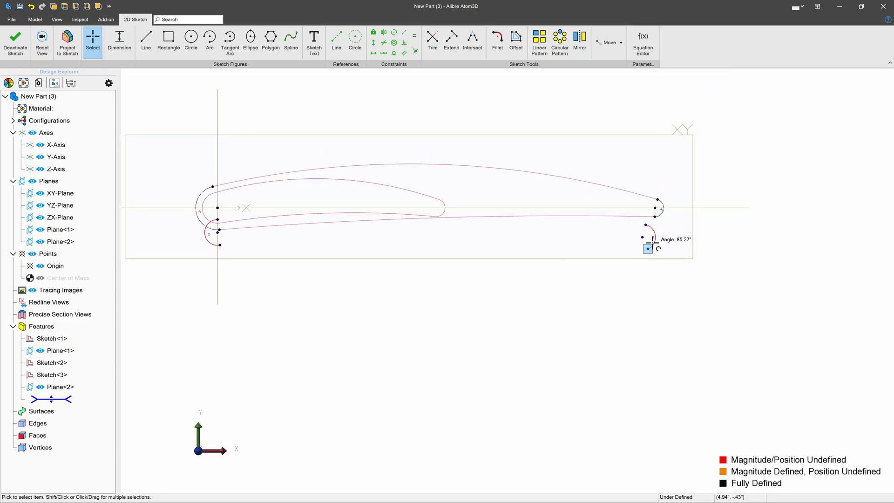
Constrain the freely drawn trailing-edge arc to equal size with the projected trailing-edge arc
{"action": "left_click_drag", "start_coordinate": [652, 237], "coordinate": [650, 239]}
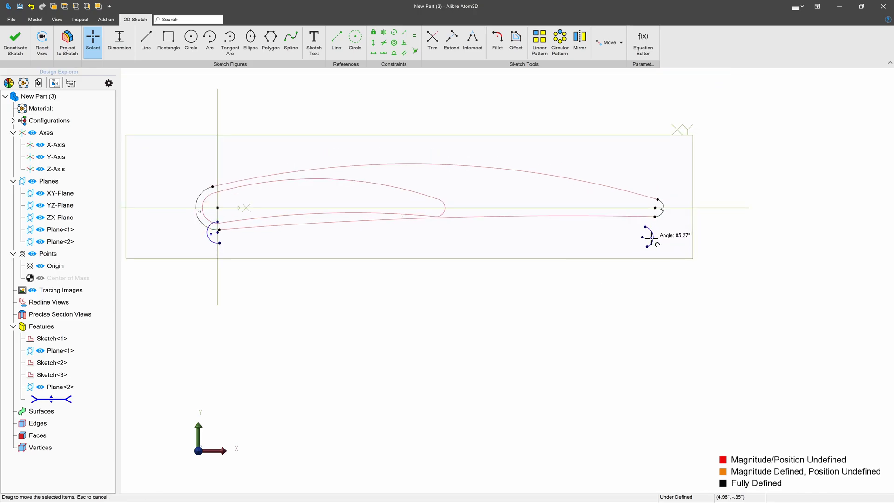
{"action": "scroll", "coordinate": [654, 237], "scroll_direction": "up", "scroll_amount": 2}
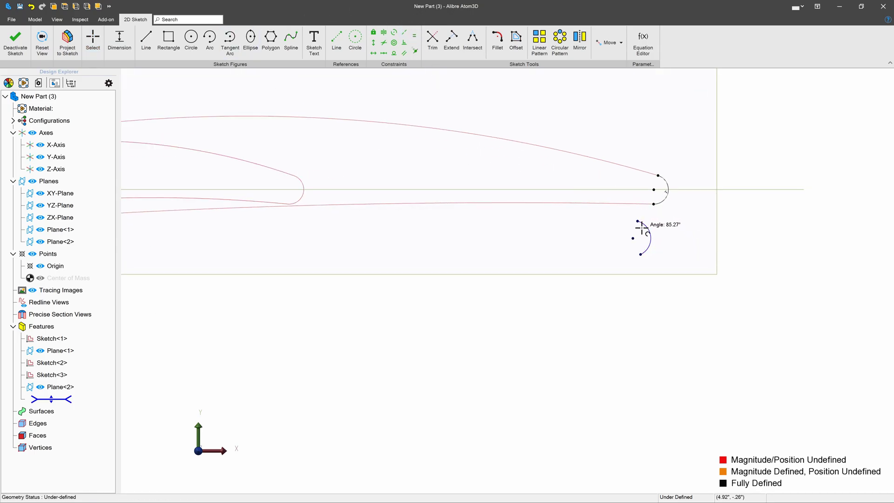
{"action": "left_click", "coordinate": [665, 181]}
{"action": "left_click", "coordinate": [650, 236]}
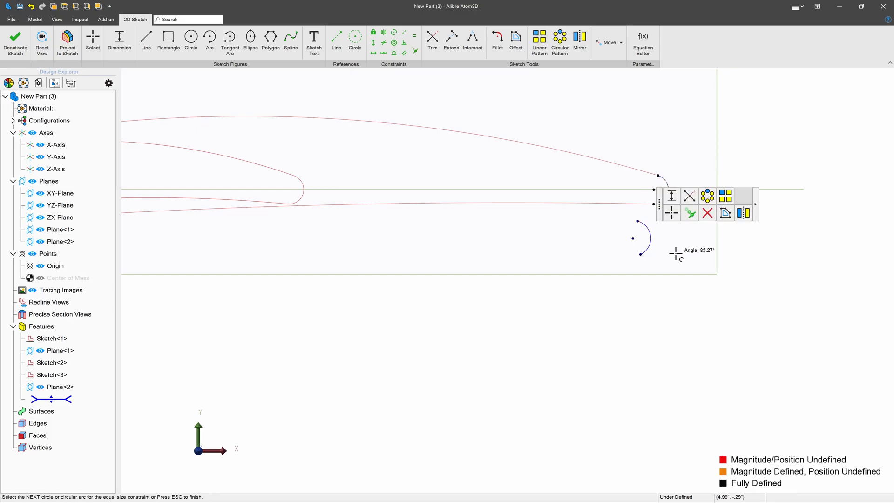
{"action": "scroll", "coordinate": [698, 310], "scroll_direction": "down", "scroll_amount": 2}
{"action": "scroll", "coordinate": [757, 295], "scroll_direction": "down", "scroll_amount": 2}
{"action": "scroll", "coordinate": [354, 289], "scroll_direction": "up", "scroll_amount": 2}
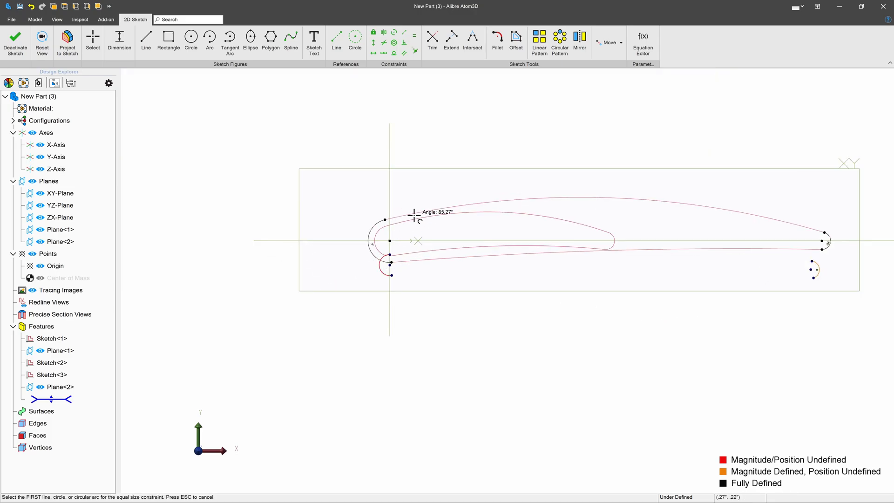
{"action": "key", "text": "Escape"}
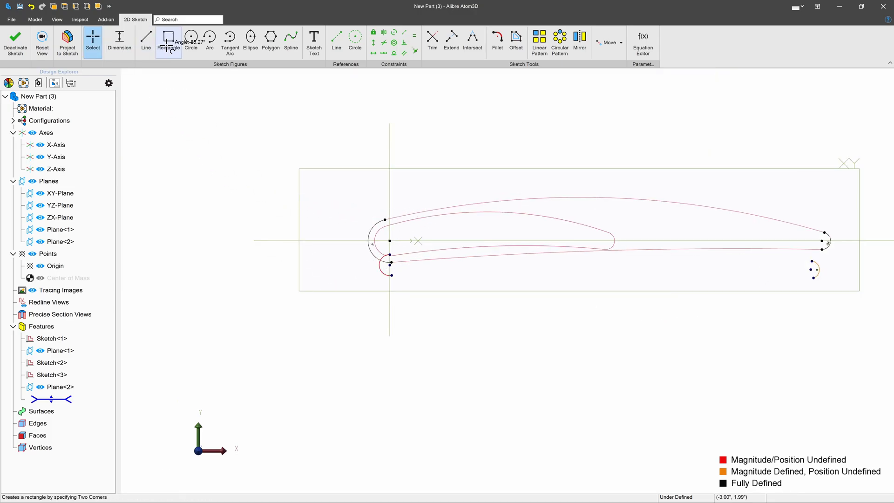
Draw the lower profile curve as a tangent arc between the end arcs' lower endpoints, and constrain it tangent to the trailing-edge arc
{"action": "left_click", "coordinate": [229, 38]}
{"action": "left_click", "coordinate": [391, 275]}
{"action": "left_click", "coordinate": [814, 277]}
{"action": "scroll", "coordinate": [825, 303], "scroll_direction": "up", "scroll_amount": 3}
{"action": "key", "text": "Escape"}
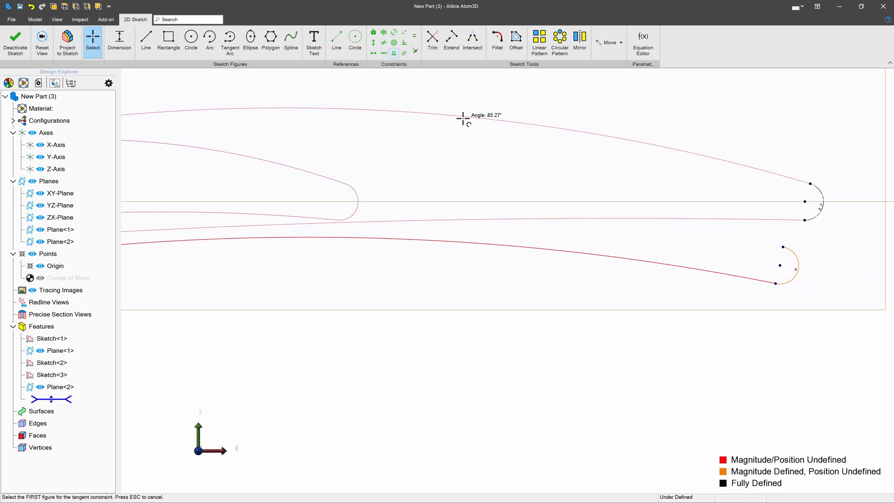
{"action": "left_click", "coordinate": [784, 283]}
{"action": "left_click", "coordinate": [753, 279]}
{"action": "scroll", "coordinate": [836, 348], "scroll_direction": "down", "scroll_amount": 2}
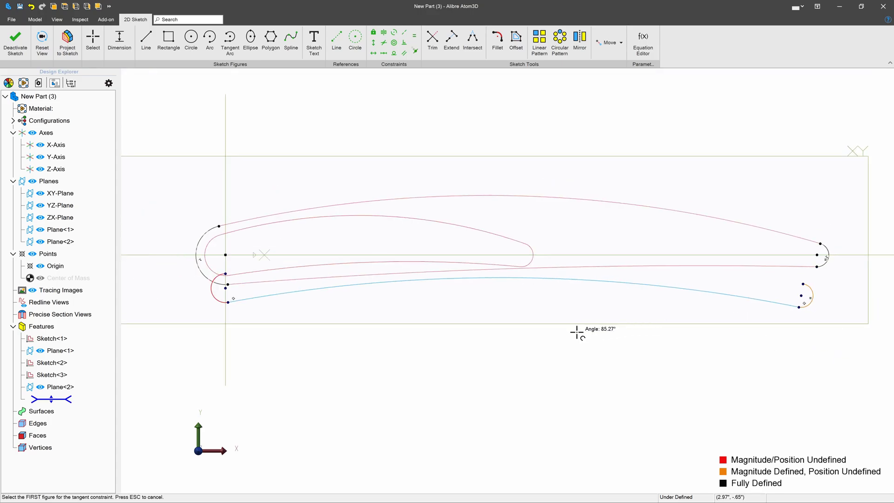
Draw the upper profile curve as a tangent arc between the end arcs' upper endpoints, and bow it upward by moving its leading-edge endpoint
{"action": "left_click", "coordinate": [230, 41]}
{"action": "left_click", "coordinate": [225, 274]}
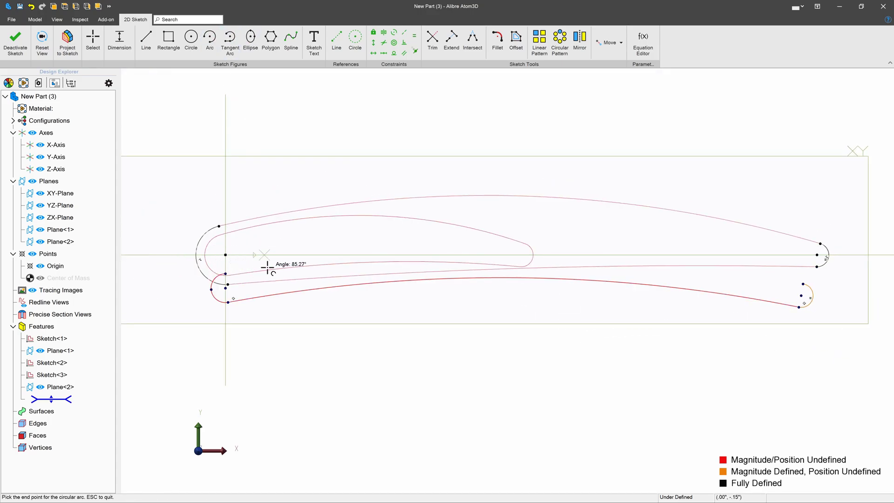
{"action": "left_click", "coordinate": [799, 284]}
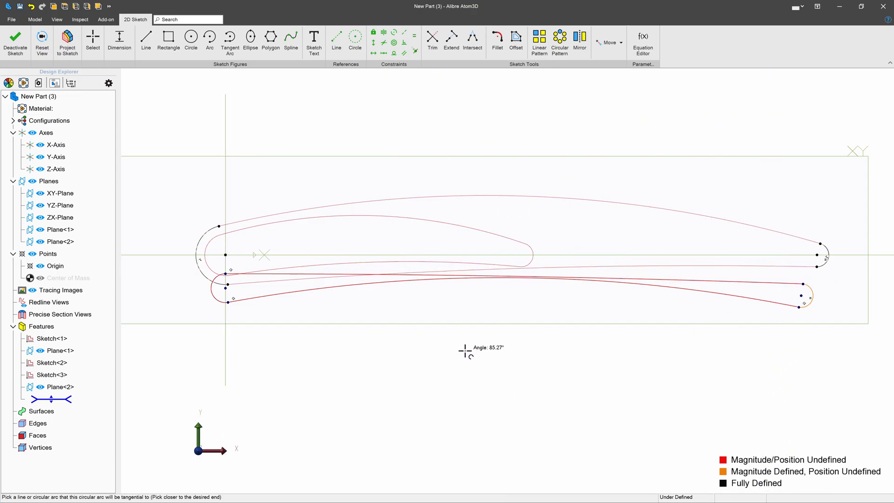
{"action": "key", "text": "Escape"}
{"action": "mouse_move", "coordinate": [222, 271]}
{"action": "left_mouse_down"}
{"action": "mouse_move", "coordinate": [221, 262]}
{"action": "mouse_move", "coordinate": [224, 271]}
{"action": "left_mouse_up"}
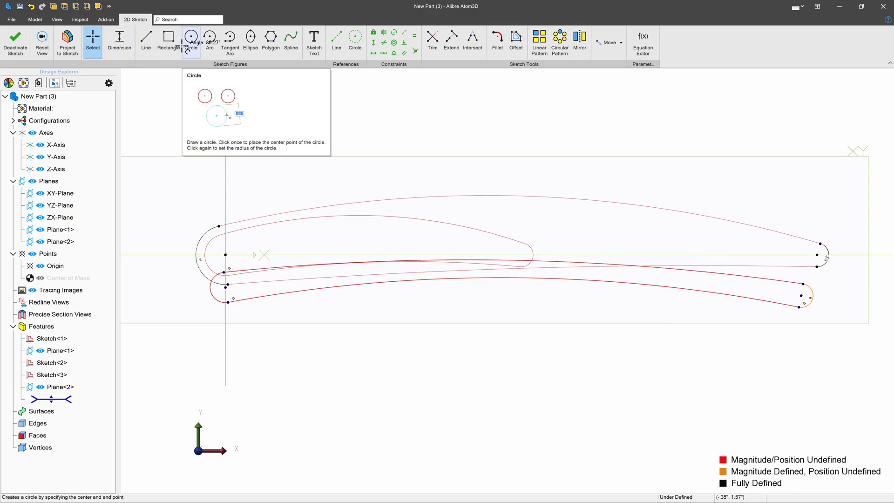
Constrain the trailing-edge arc's center vertically to the projected arc's center, and the leading-edge arc's center vertically to the origin
{"action": "left_click", "coordinate": [373, 42]}
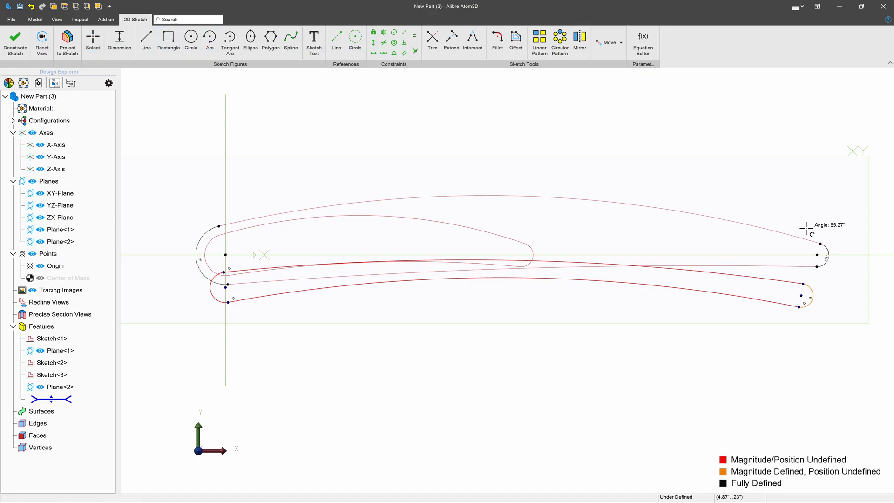
{"action": "left_click", "coordinate": [817, 255]}
{"action": "left_click", "coordinate": [801, 296]}
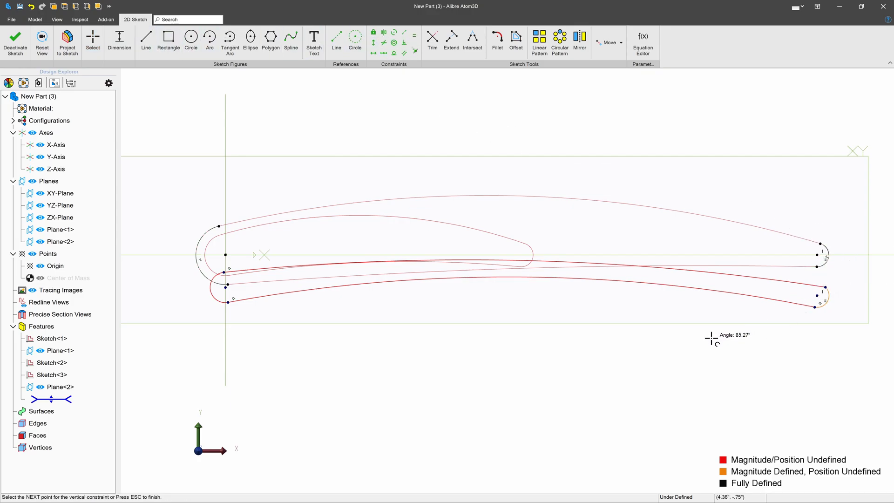
{"action": "left_click", "coordinate": [224, 285]}
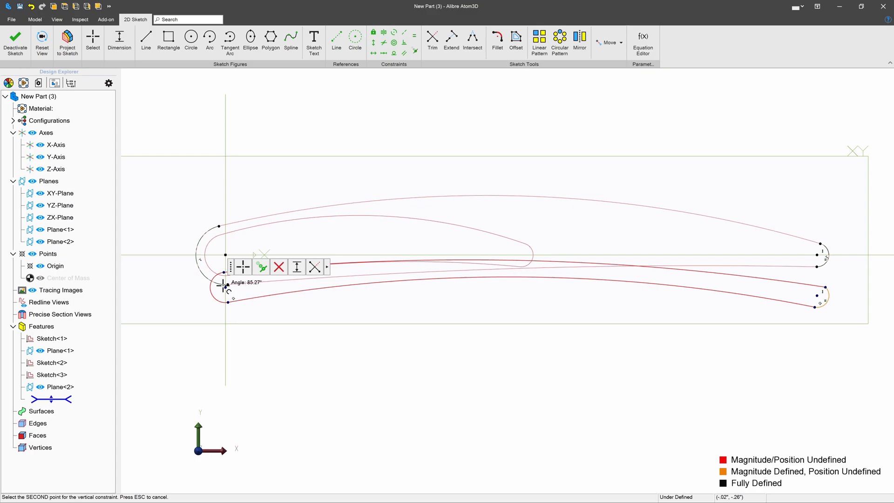
{"action": "left_click", "coordinate": [225, 285]}
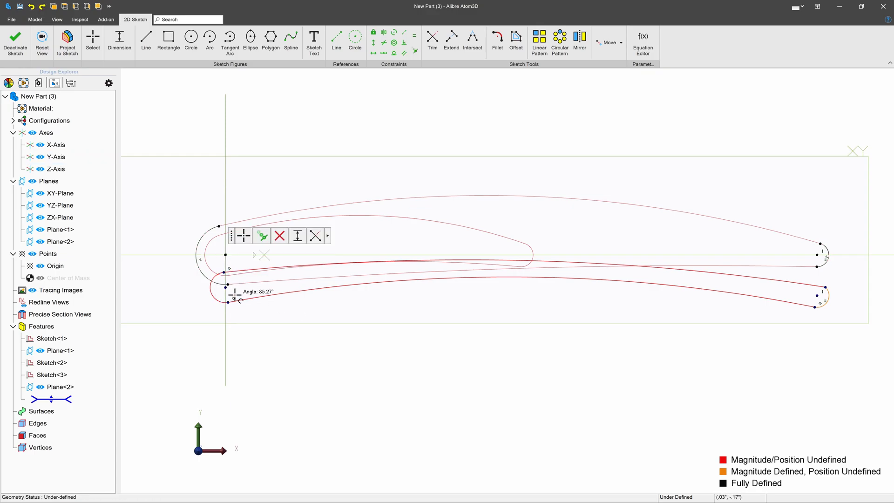
{"action": "left_click", "coordinate": [225, 288]}
{"action": "key", "text": "Escape"}
{"action": "scroll", "coordinate": [266, 354], "scroll_direction": "up", "scroll_amount": 2}
{"action": "scroll", "coordinate": [212, 292], "scroll_direction": "down", "scroll_amount": 3}
{"action": "scroll", "coordinate": [254, 287], "scroll_direction": "down", "scroll_amount": 1}
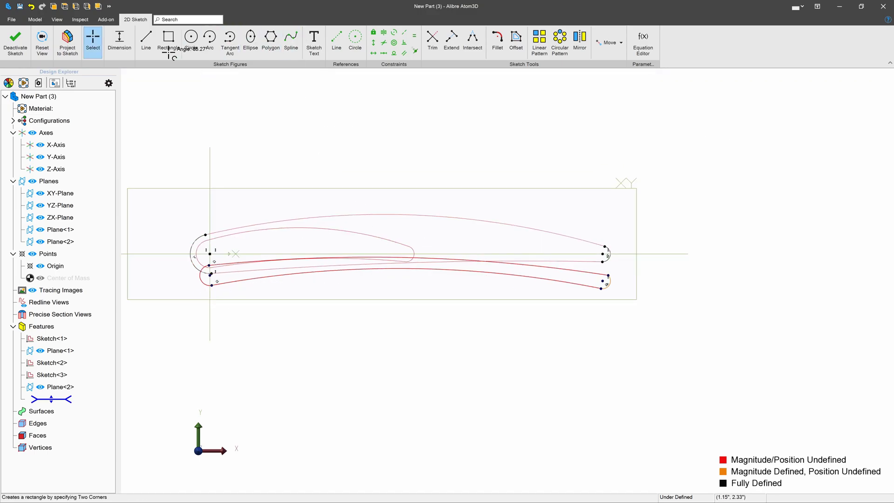
Project the large airfoil's upper and lower curves into the sketch as reference figures
{"action": "left_click", "coordinate": [67, 41]}
{"action": "left_click", "coordinate": [698, 219]}
{"action": "left_click", "coordinate": [550, 236]}
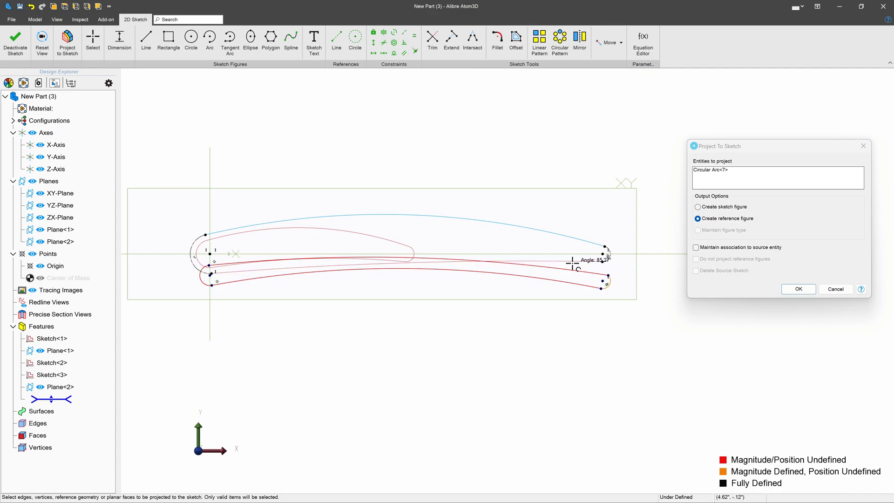
{"action": "left_click", "coordinate": [591, 259]}
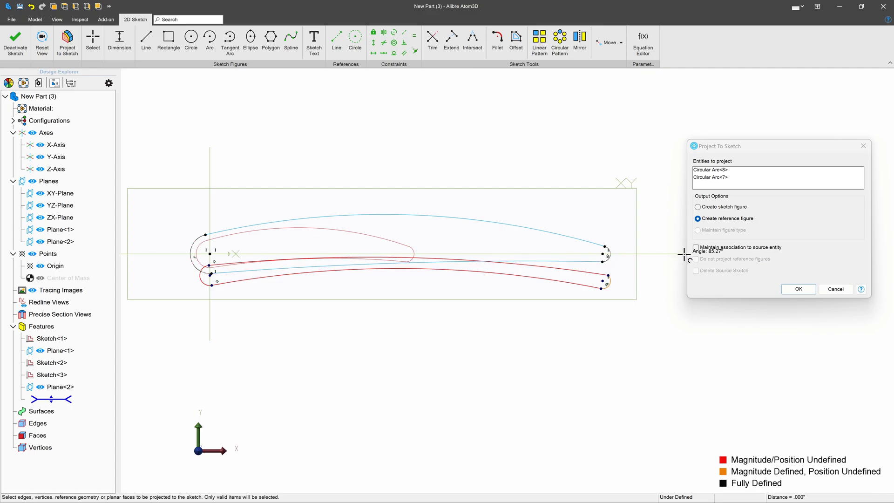
{"action": "left_click", "coordinate": [799, 287]}
Constrain the intermediate profile's upper curve tangent to its trailing-edge arc
{"action": "scroll", "coordinate": [646, 197], "scroll_direction": "down", "scroll_amount": 2}
{"action": "scroll", "coordinate": [649, 189], "scroll_direction": "up", "scroll_amount": 4}
{"action": "scroll", "coordinate": [624, 215], "scroll_direction": "down", "scroll_amount": 3}
{"action": "scroll", "coordinate": [600, 217], "scroll_direction": "up", "scroll_amount": 3}
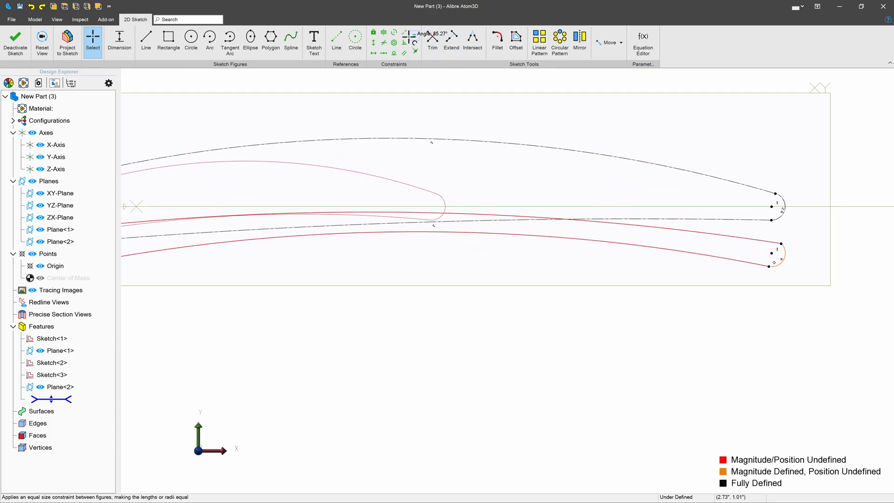
{"action": "left_click", "coordinate": [394, 53]}
{"action": "left_click", "coordinate": [762, 241]}
{"action": "left_click", "coordinate": [785, 252]}
{"action": "scroll", "coordinate": [782, 307], "scroll_direction": "down", "scroll_amount": 1}
{"action": "scroll", "coordinate": [587, 283], "scroll_direction": "down", "scroll_amount": 3}
{"action": "scroll", "coordinate": [355, 254], "scroll_direction": "up", "scroll_amount": 2}
{"action": "scroll", "coordinate": [390, 266], "scroll_direction": "up", "scroll_amount": 3}
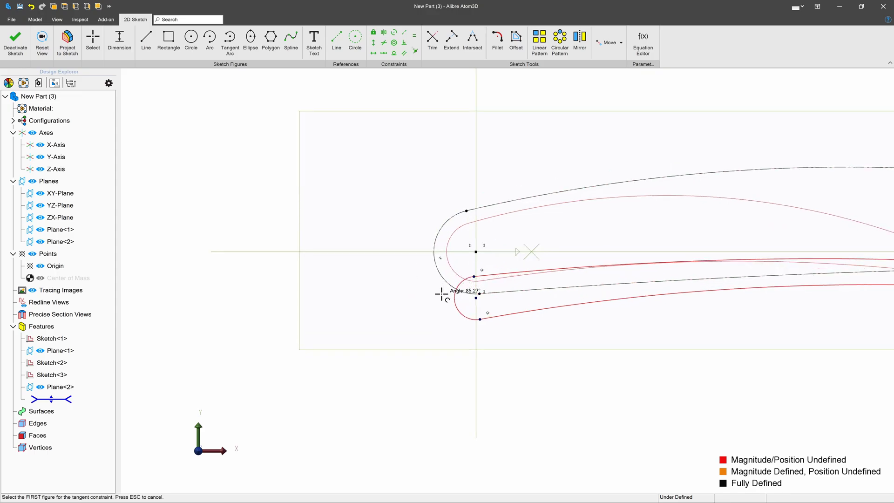
{"action": "scroll", "coordinate": [356, 276], "scroll_direction": "down", "scroll_amount": 2}
{"action": "scroll", "coordinate": [642, 285], "scroll_direction": "down", "scroll_amount": 2}
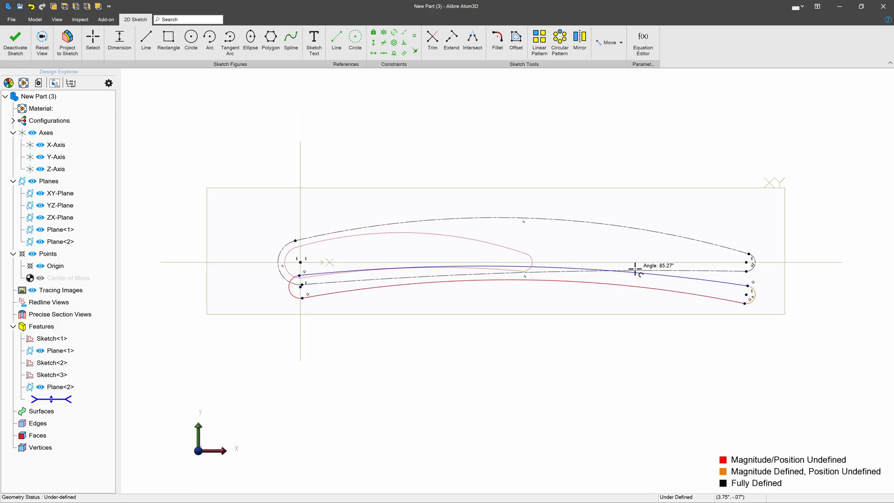
{"action": "key", "text": "Escape"}
Dimension the vertical distance between the origin and the leading-edge arc's center as 0.25 in
{"action": "left_click", "coordinate": [92, 41]}
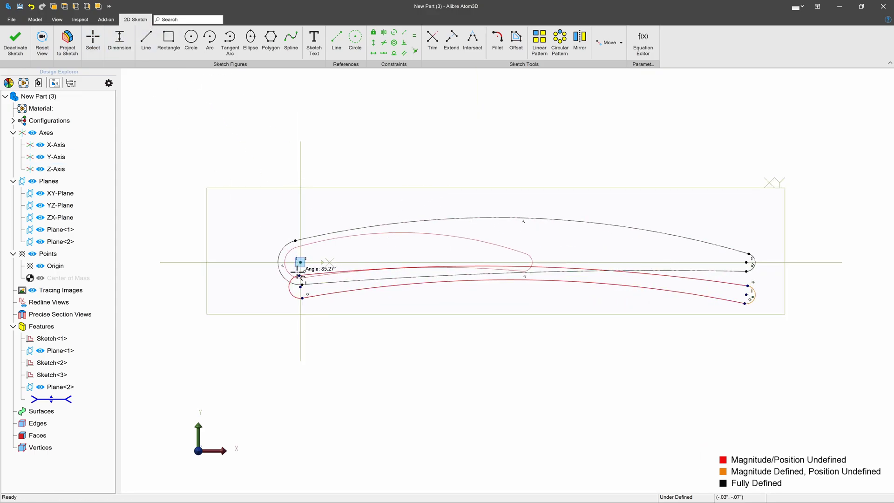
{"action": "scroll", "coordinate": [298, 286], "scroll_direction": "up", "scroll_amount": 3}
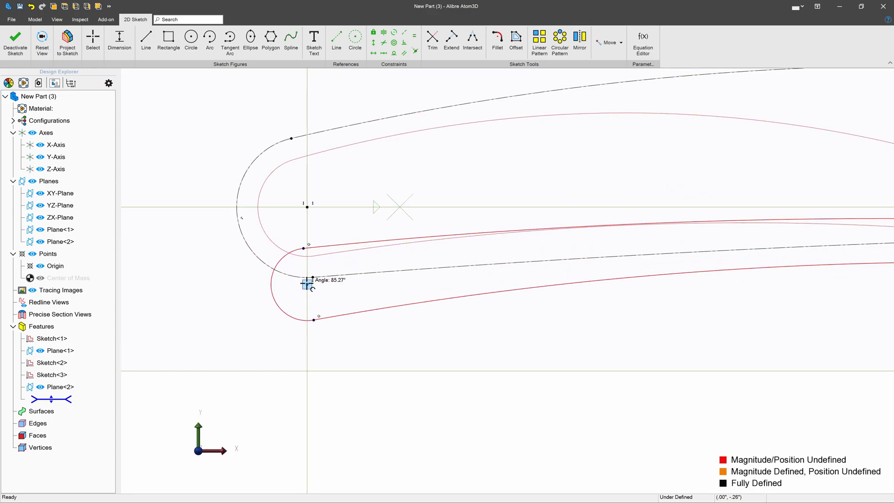
{"action": "left_click", "coordinate": [305, 206]}
{"action": "left_click", "coordinate": [189, 263]}
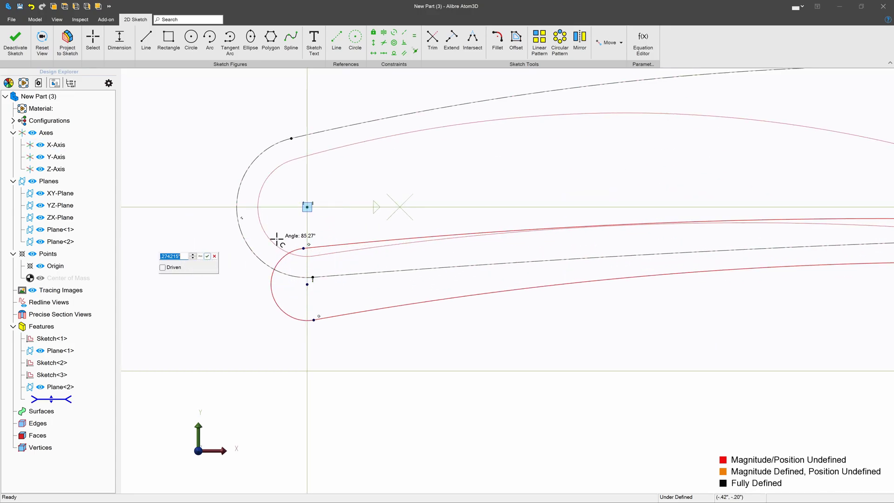
{"action": "type", "text": ".25"}
{"action": "key", "text": "Return"}
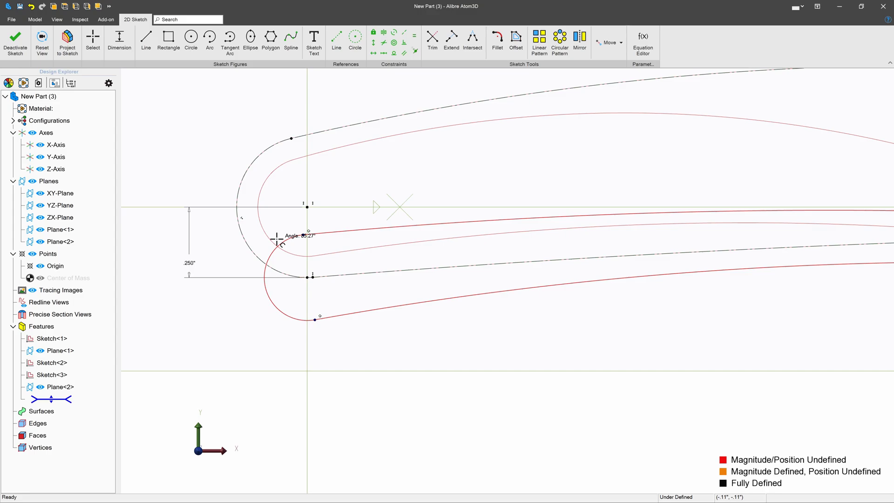
Constrain the intermediate profile's leading-edge arc to equal size with the projected leading-edge arc
{"action": "scroll", "coordinate": [233, 239], "scroll_direction": "down", "scroll_amount": 4}
{"action": "scroll", "coordinate": [261, 256], "scroll_direction": "up", "scroll_amount": 5}
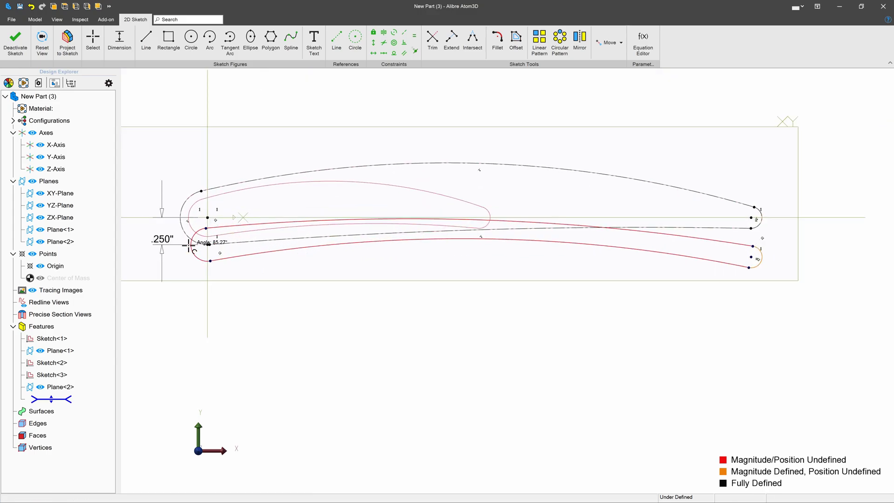
{"action": "key", "text": "Escape"}
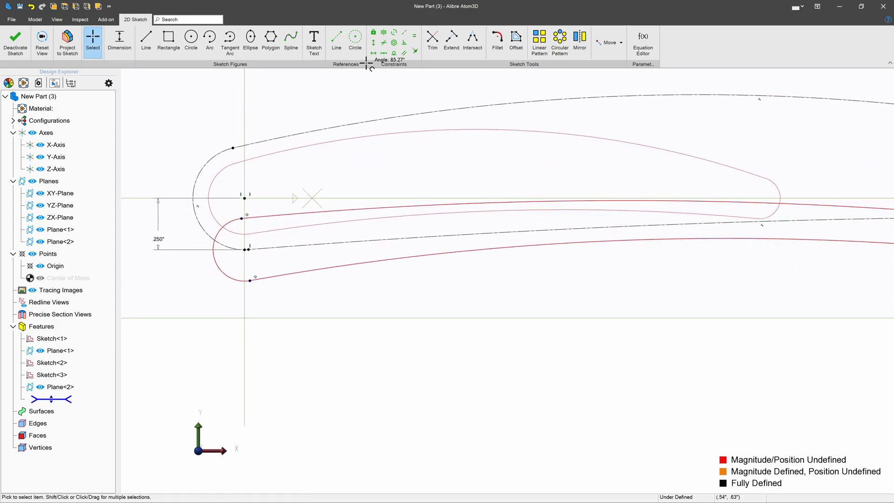
{"action": "left_click", "coordinate": [193, 207]}
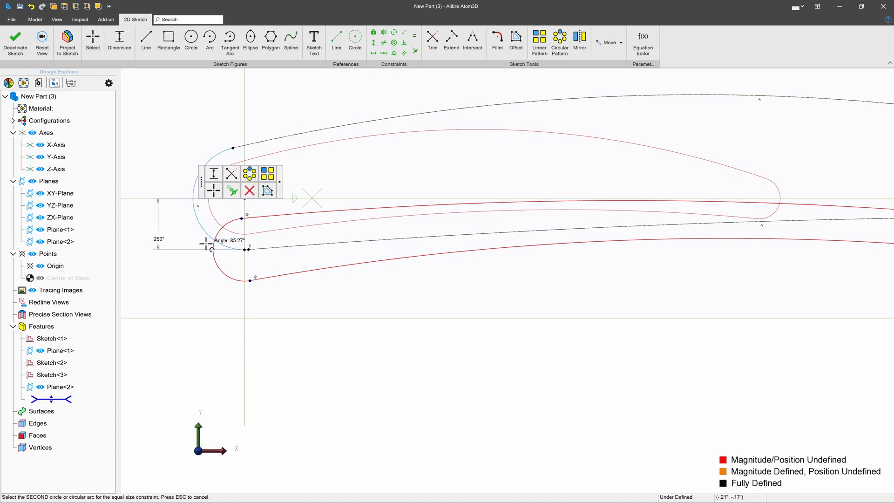
{"action": "left_click", "coordinate": [215, 261]}
{"action": "scroll", "coordinate": [176, 321], "scroll_direction": "down", "scroll_amount": 4}
{"action": "scroll", "coordinate": [658, 294], "scroll_direction": "up", "scroll_amount": 5}
{"action": "key", "text": "Escape"}
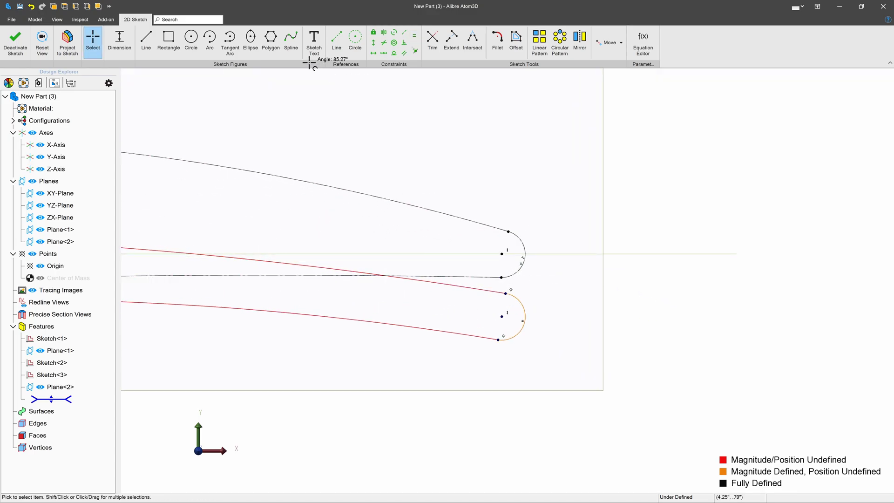
Constrain the centers of the trailing-edge and leading-edge arcs to lie horizontally in line
{"action": "left_click", "coordinate": [120, 41]}
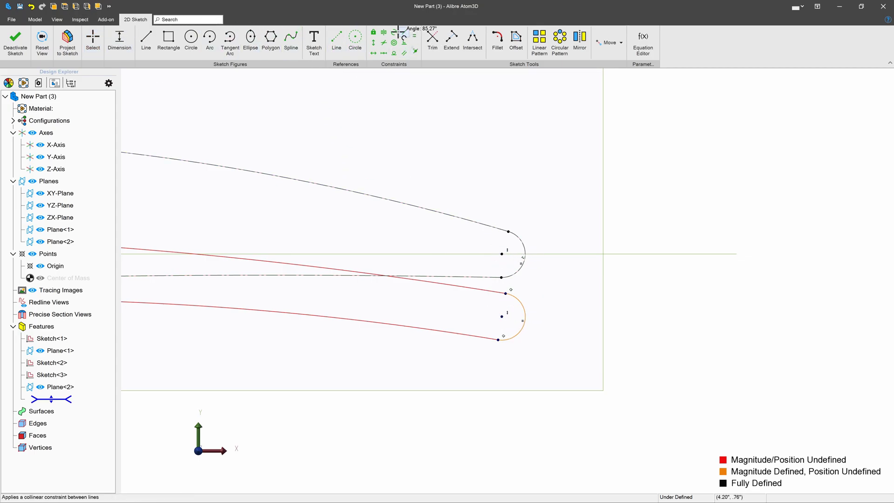
{"action": "left_click", "coordinate": [373, 53]}
{"action": "left_click", "coordinate": [501, 317]}
{"action": "scroll", "coordinate": [535, 315], "scroll_direction": "down", "scroll_amount": 5}
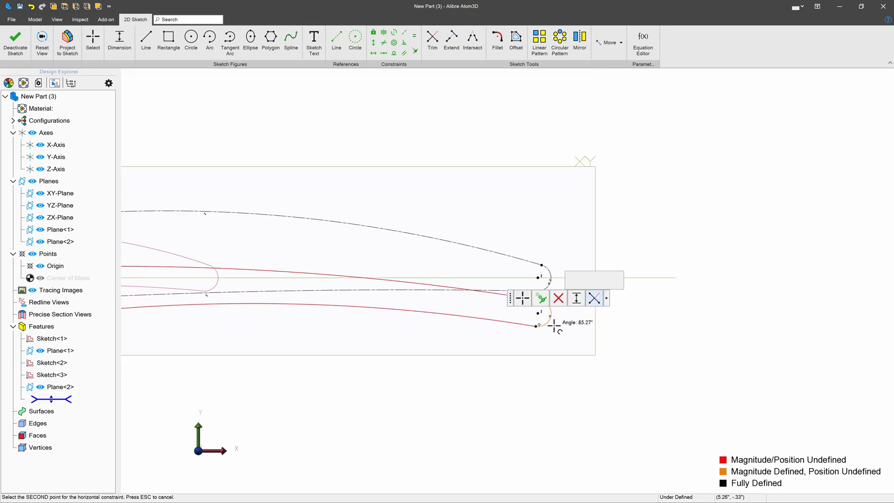
{"action": "scroll", "coordinate": [250, 309], "scroll_direction": "up", "scroll_amount": 6}
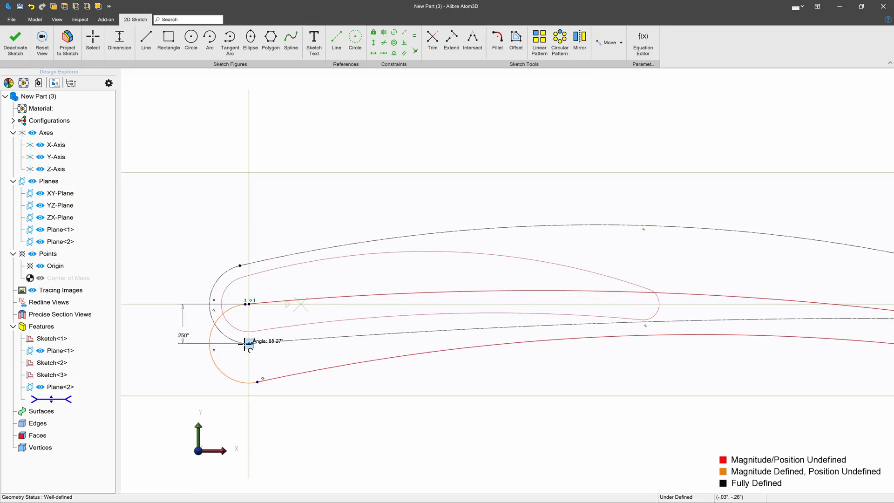
{"action": "scroll", "coordinate": [248, 345], "scroll_direction": "up", "scroll_amount": 4}
{"action": "scroll", "coordinate": [233, 321], "scroll_direction": "down", "scroll_amount": 2}
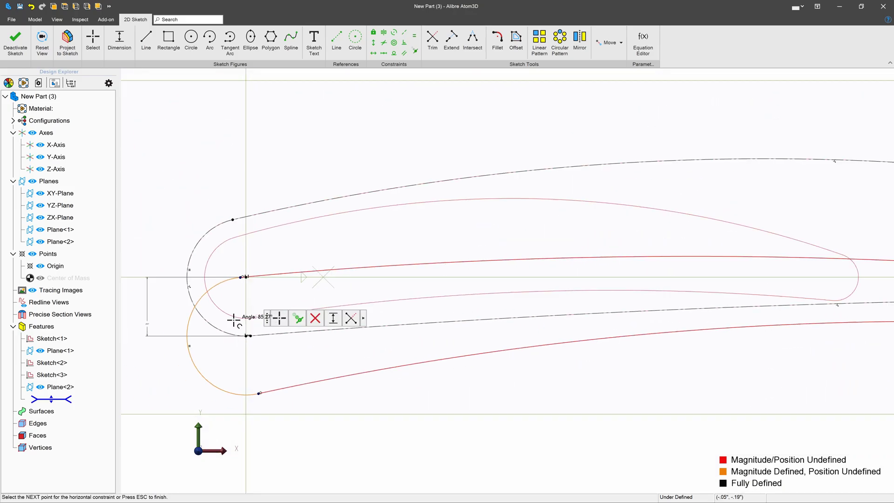
{"action": "scroll", "coordinate": [428, 358], "scroll_direction": "down", "scroll_amount": 3}
{"action": "scroll", "coordinate": [658, 335], "scroll_direction": "up", "scroll_amount": 5}
{"action": "key", "text": "Escape"}
{"action": "key", "text": "Escape"}
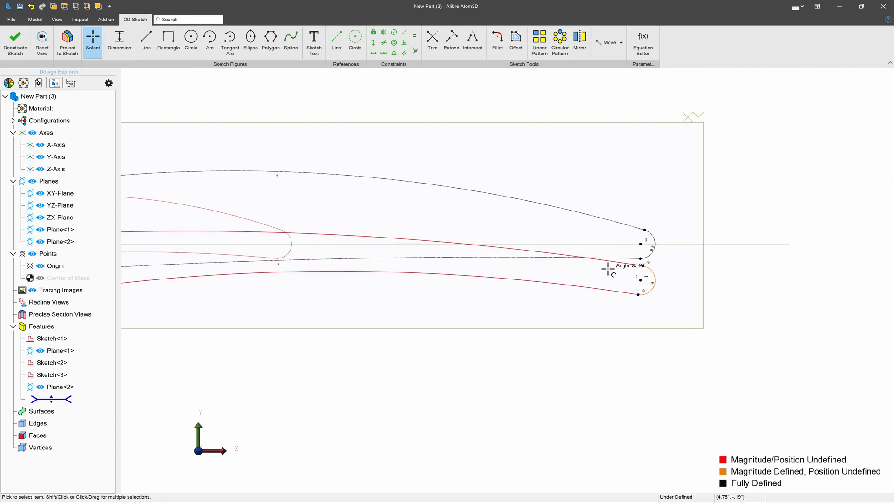
Bow the upper curve upward, constrain both profile curves to equal size with their projected counterparts, and close the sketch
{"action": "left_click_drag", "start_coordinate": [643, 266], "coordinate": [645, 267]}
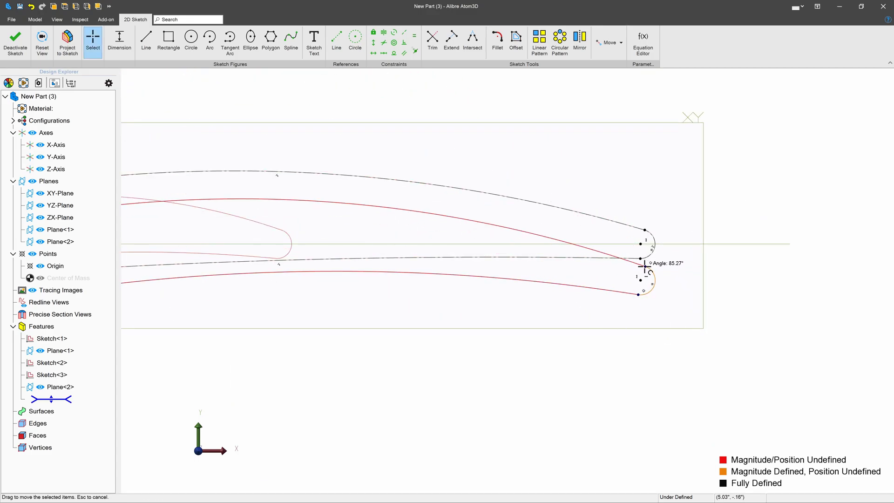
{"action": "left_click", "coordinate": [414, 35]}
{"action": "left_click", "coordinate": [405, 181]}
{"action": "left_click", "coordinate": [390, 208]}
{"action": "scroll", "coordinate": [668, 198], "scroll_direction": "down", "scroll_amount": 1}
{"action": "scroll", "coordinate": [602, 209], "scroll_direction": "down", "scroll_amount": 1}
{"action": "left_click", "coordinate": [462, 237]}
{"action": "left_click", "coordinate": [460, 245]}
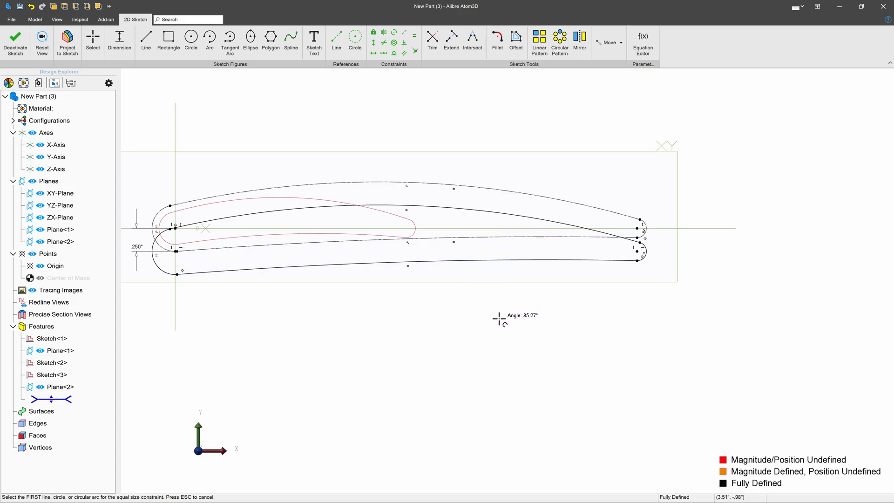
{"action": "left_click", "coordinate": [16, 42]}
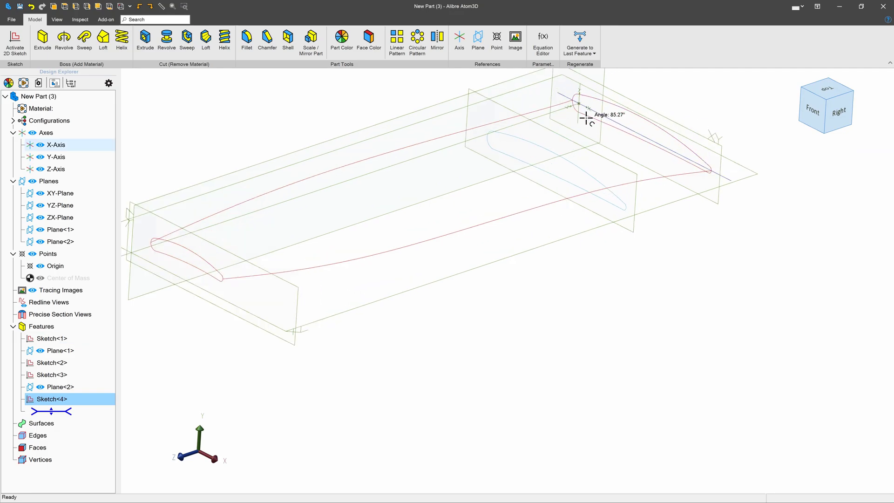
Create a loft boss through Sketch<1>, Sketch<4> and Sketch<2> without guide curves
{"action": "left_click", "coordinate": [103, 39]}
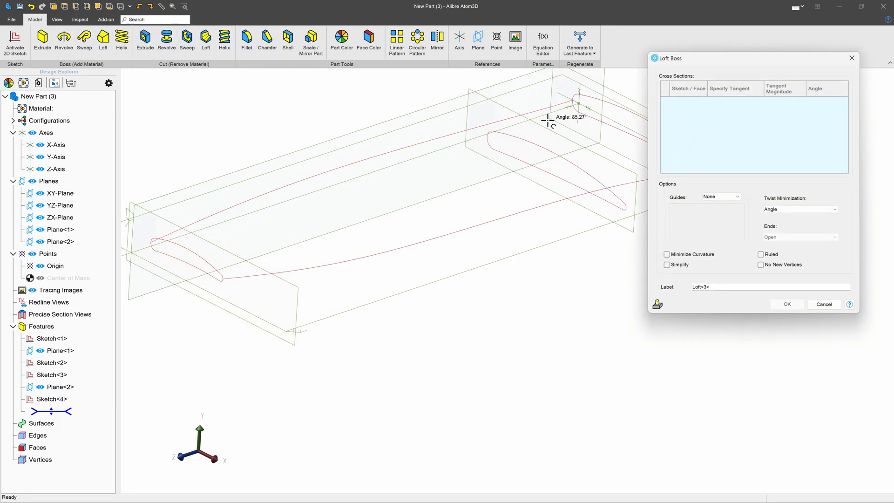
{"action": "left_click", "coordinate": [603, 107]}
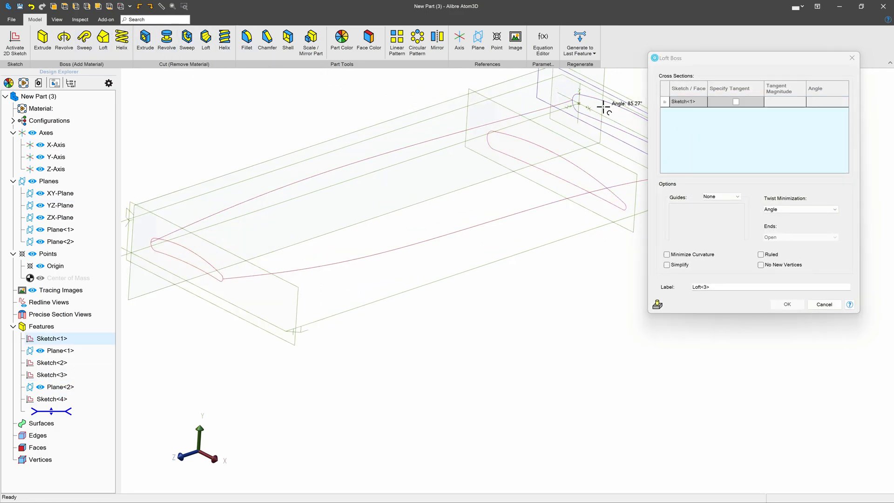
{"action": "left_click", "coordinate": [545, 146]}
{"action": "scroll", "coordinate": [549, 158], "scroll_direction": "down", "scroll_amount": 2}
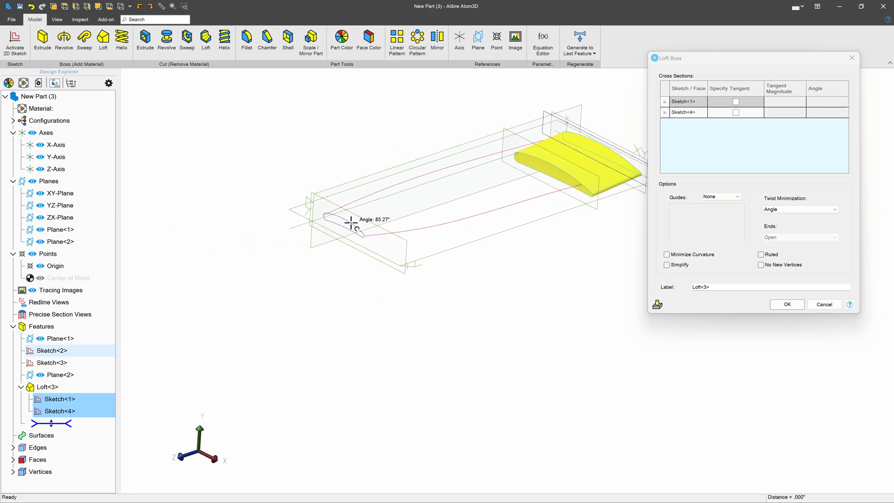
{"action": "left_click", "coordinate": [356, 223]}
{"action": "middle_click_drag", "start_coordinate": [551, 279], "coordinate": [569, 269]}
{"action": "scroll", "coordinate": [371, 168], "scroll_direction": "up", "scroll_amount": 4}
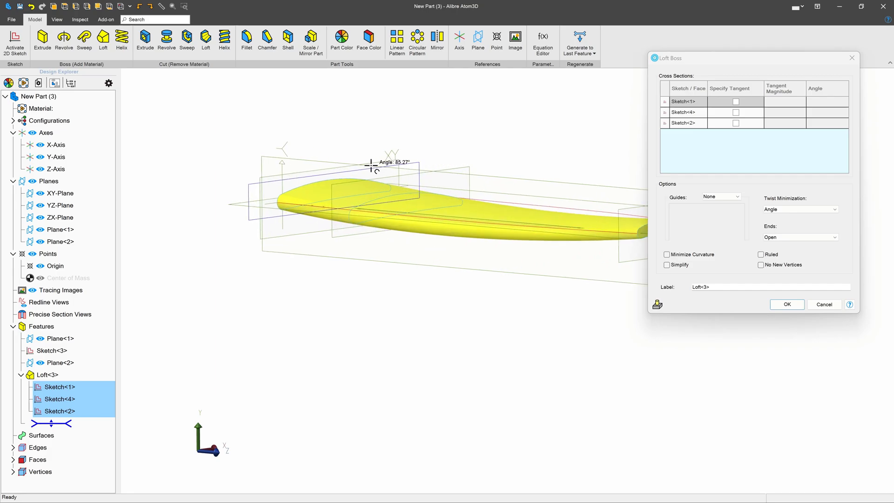
{"action": "scroll", "coordinate": [333, 230], "scroll_direction": "down", "scroll_amount": 3}
{"action": "middle_click_drag", "start_coordinate": [335, 230], "coordinate": [326, 234]}
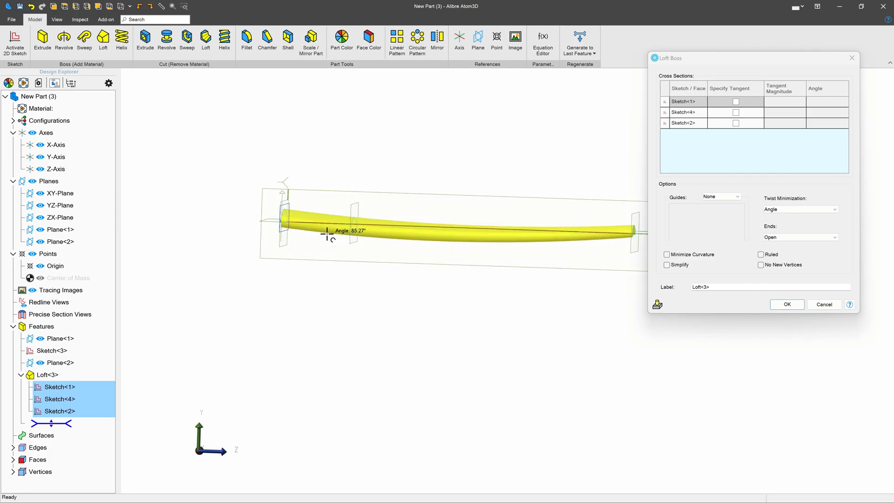
{"action": "left_click", "coordinate": [785, 304]}
Try to rebuild the three-profile loft with Sketch<3> as a local guide curve
{"action": "middle_click_drag", "start_coordinate": [489, 305], "coordinate": [424, 309]}
{"action": "right_click", "coordinate": [78, 375]}
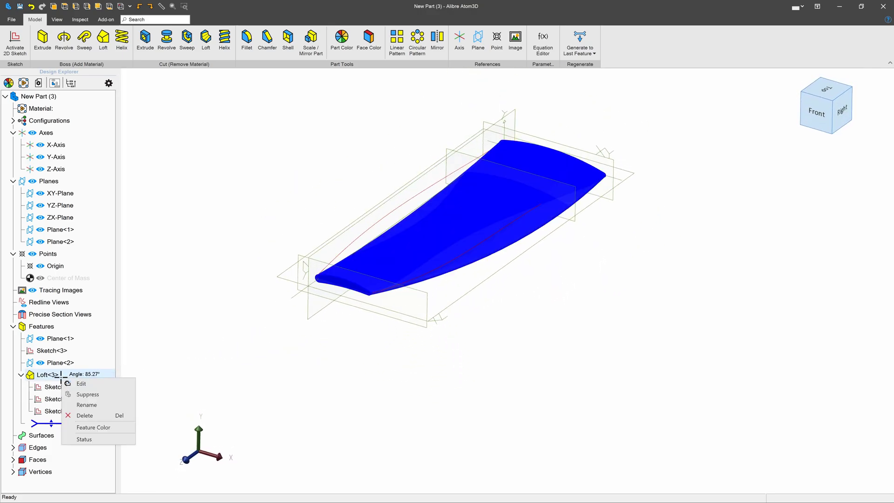
{"action": "left_click", "coordinate": [90, 382]}
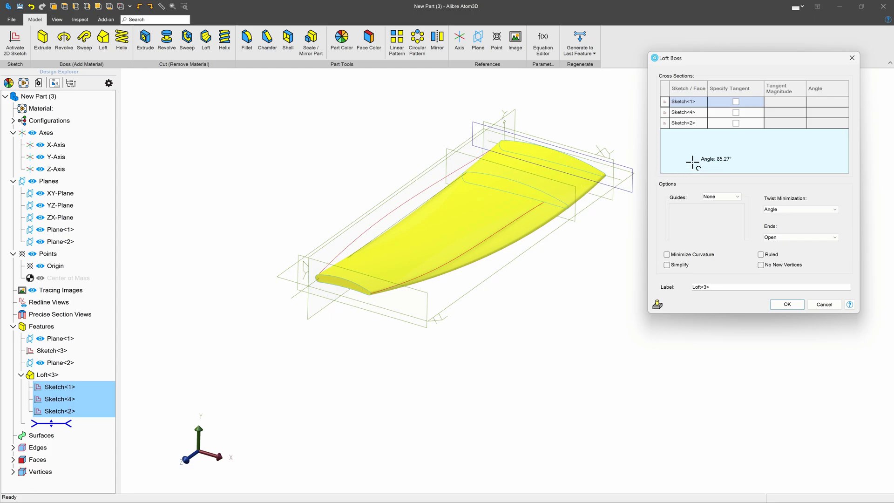
{"action": "left_click", "coordinate": [721, 196]}
{"action": "left_click", "coordinate": [710, 206]}
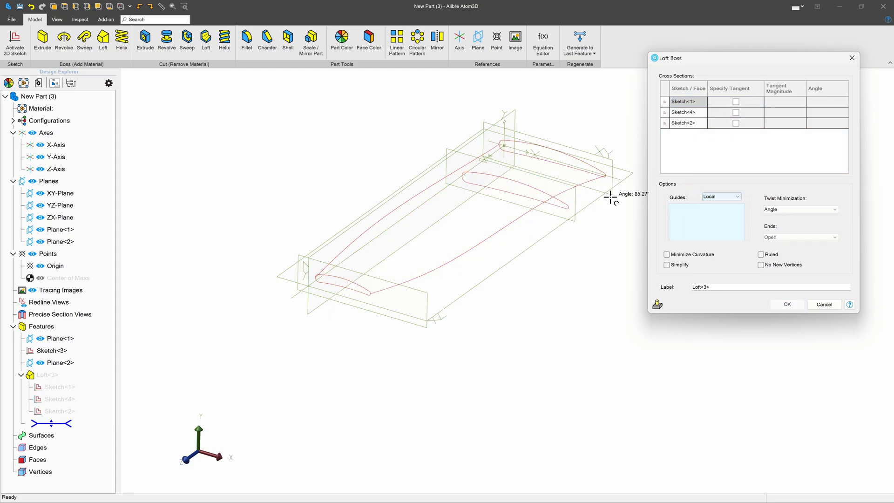
{"action": "left_click", "coordinate": [517, 218]}
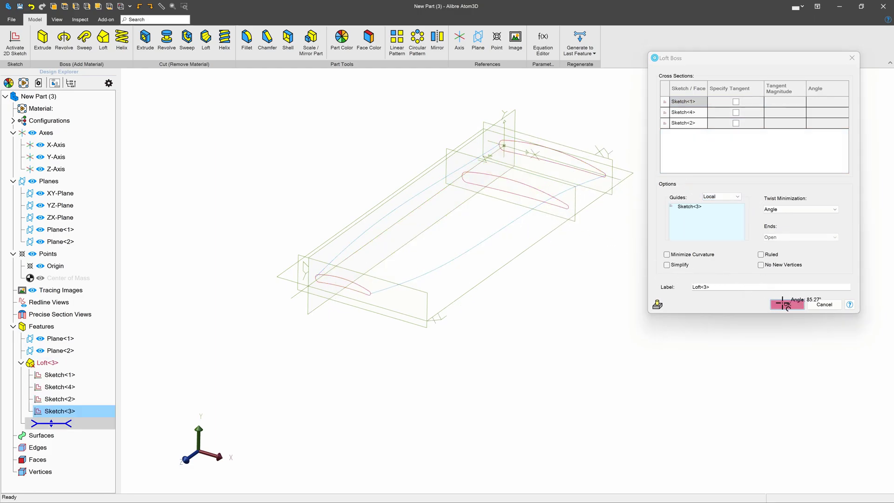
{"action": "scroll", "coordinate": [582, 218], "scroll_direction": "up", "scroll_amount": 3}
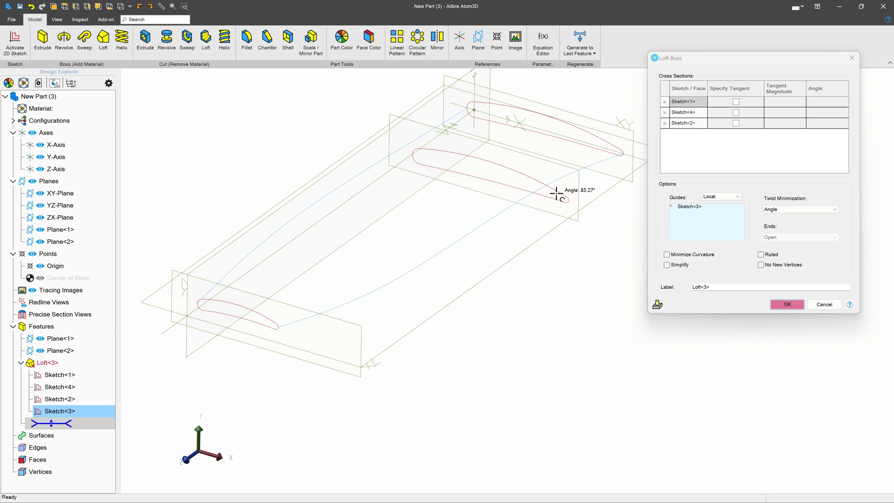
{"action": "left_click", "coordinate": [786, 304]}
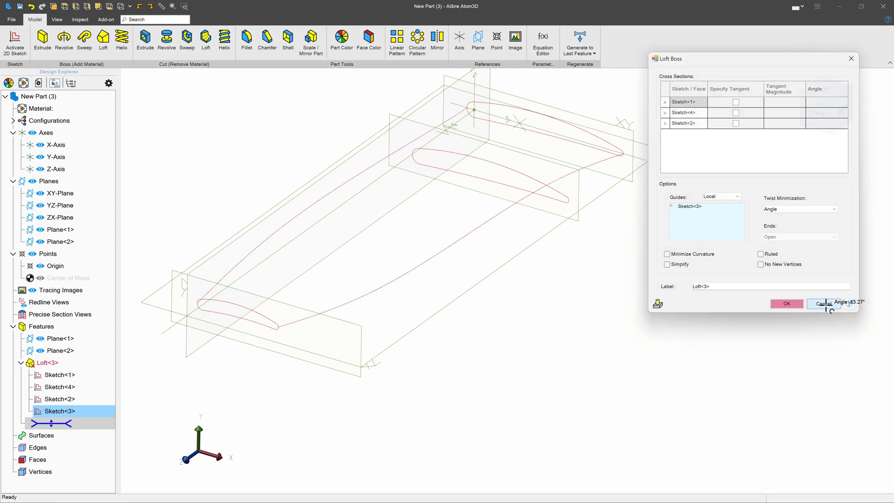
Edit the loft and specify tangents at all three cross sections, Sketch<1>, Sketch<4> and Sketch<2>
{"action": "right_click", "coordinate": [41, 375]}
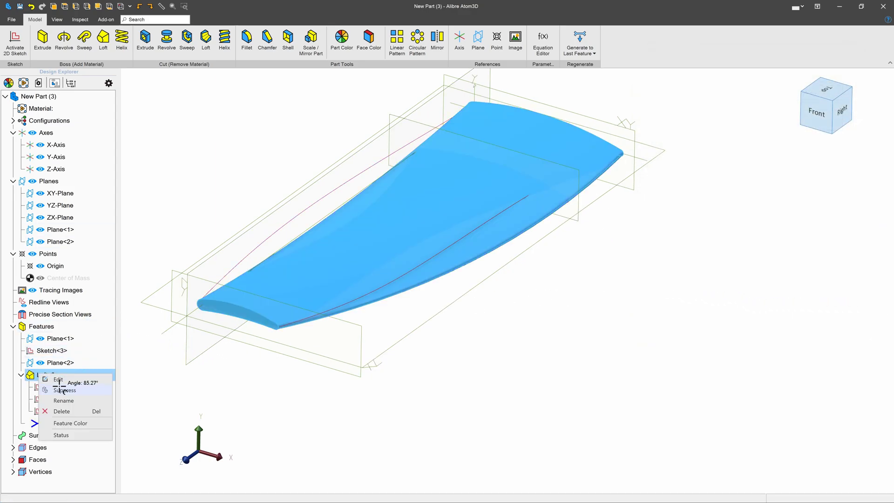
{"action": "left_click", "coordinate": [59, 379]}
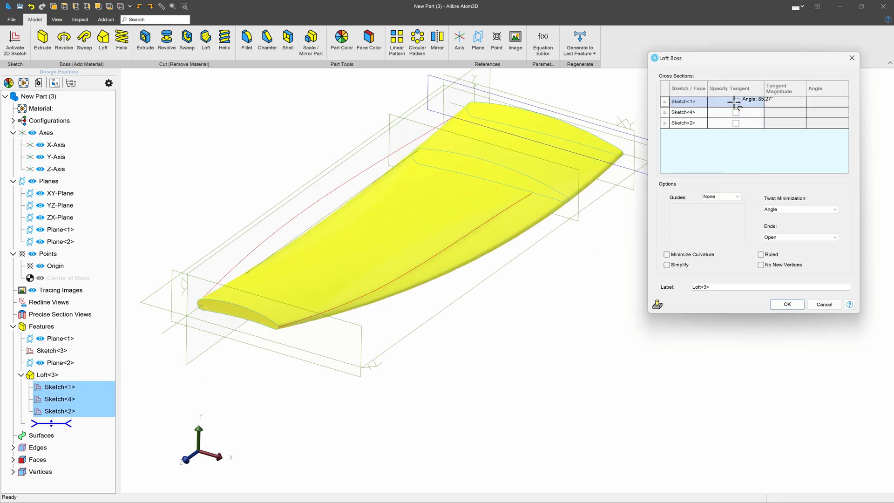
{"action": "left_click", "coordinate": [735, 101]}
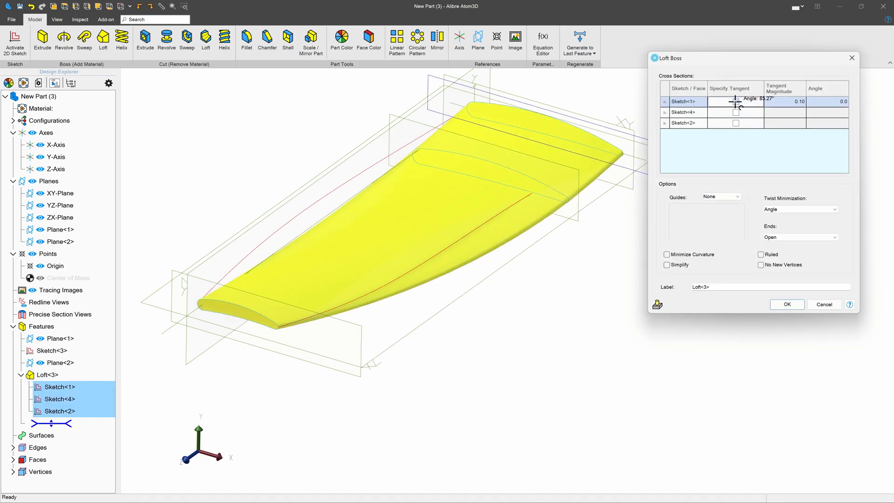
{"action": "left_click", "coordinate": [735, 113]}
{"action": "left_click", "coordinate": [736, 123]}
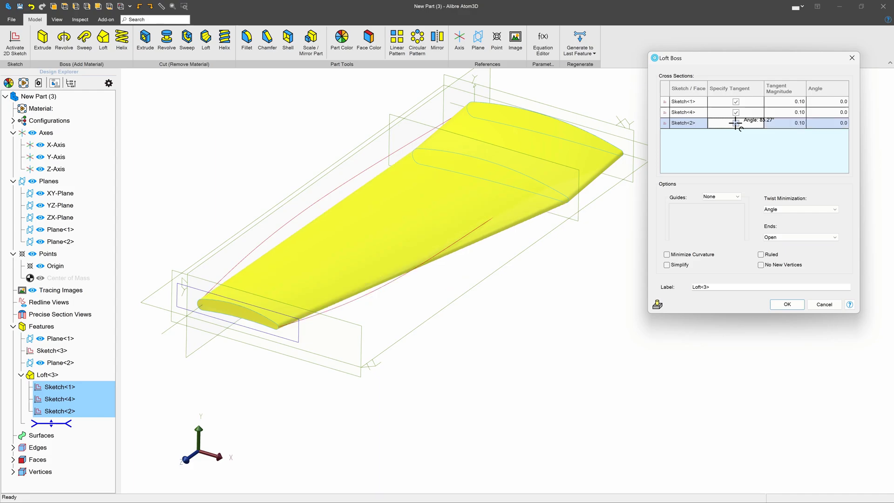
Set the tangent magnitude of the Sketch<1> cross section to 5.00
{"action": "middle_click_drag", "start_coordinate": [549, 264], "coordinate": [577, 262]}
{"action": "scroll", "coordinate": [576, 261], "scroll_direction": "down", "scroll_amount": 1}
{"action": "scroll", "coordinate": [309, 258], "scroll_direction": "up", "scroll_amount": 2}
{"action": "scroll", "coordinate": [285, 247], "scroll_direction": "down", "scroll_amount": 1}
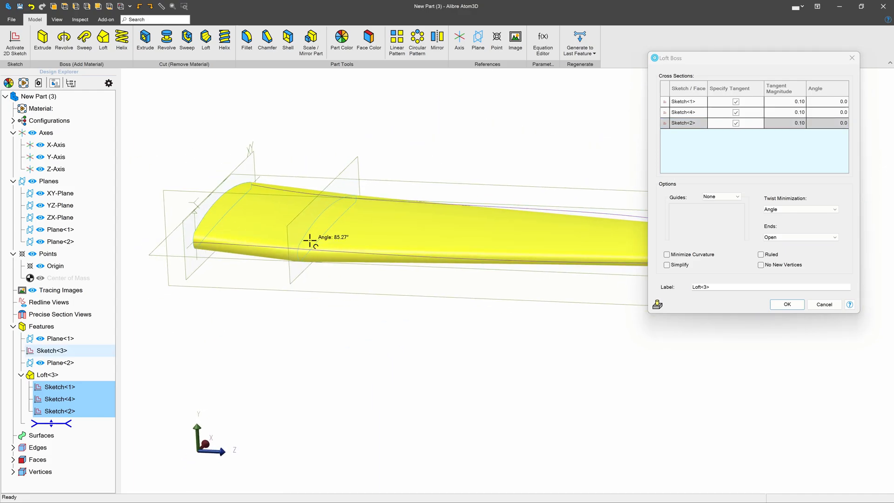
{"action": "left_click", "coordinate": [802, 102]}
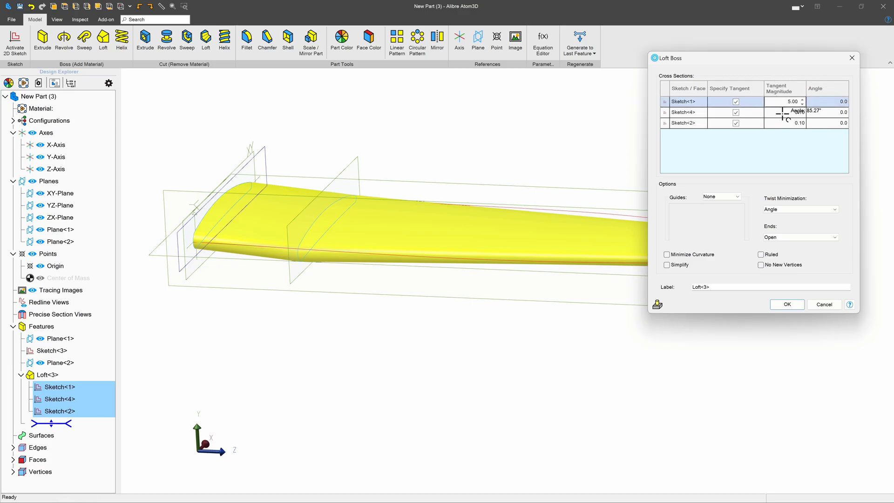
{"action": "mouse_move", "coordinate": [517, 148]}
{"action": "middle_mouse_down"}
{"action": "mouse_move", "coordinate": [319, 205]}
{"action": "mouse_move", "coordinate": [309, 200]}
{"action": "middle_mouse_up"}
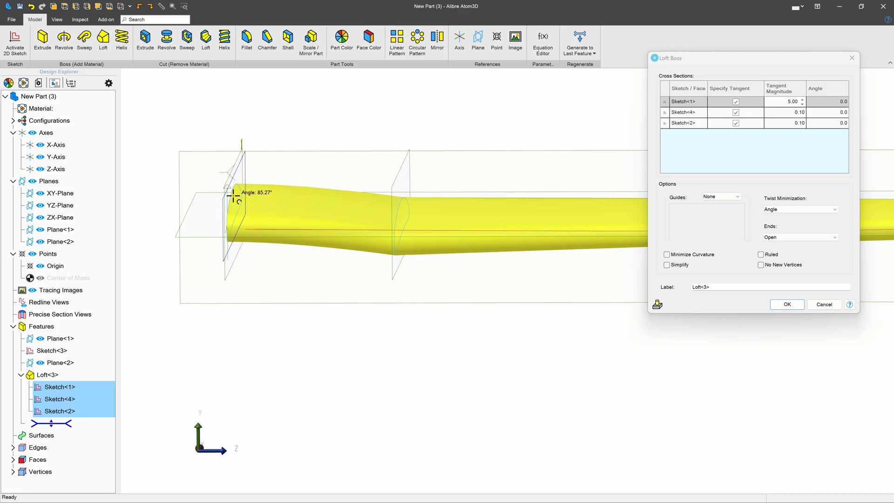
Try the Ruled option on the loft, inspect the wing from the left side, and switch the option back off
{"action": "left_click", "coordinate": [761, 255]}
{"action": "left_click_drag", "start_coordinate": [670, 59], "coordinate": [547, 80]}
{"action": "left_click", "coordinate": [819, 100]}
{"action": "scroll", "coordinate": [393, 284], "scroll_direction": "up", "scroll_amount": 6}
{"action": "scroll", "coordinate": [197, 179], "scroll_direction": "down", "scroll_amount": 2}
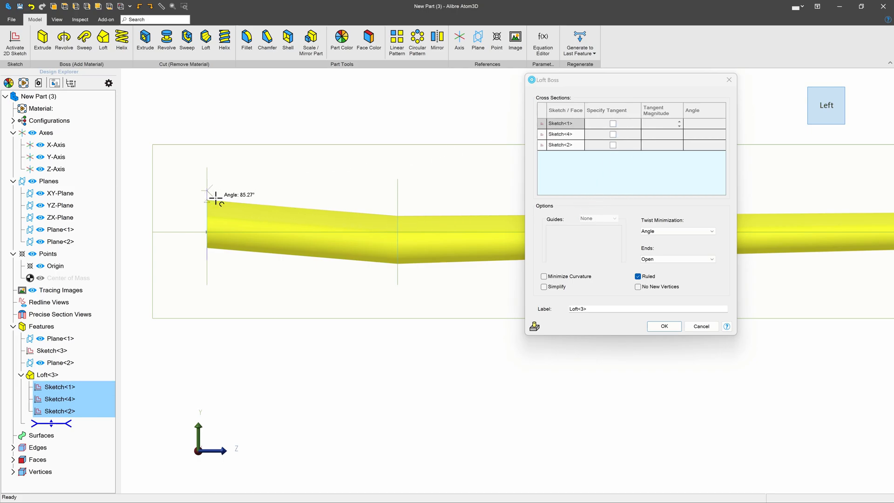
{"action": "left_click", "coordinate": [609, 123]}
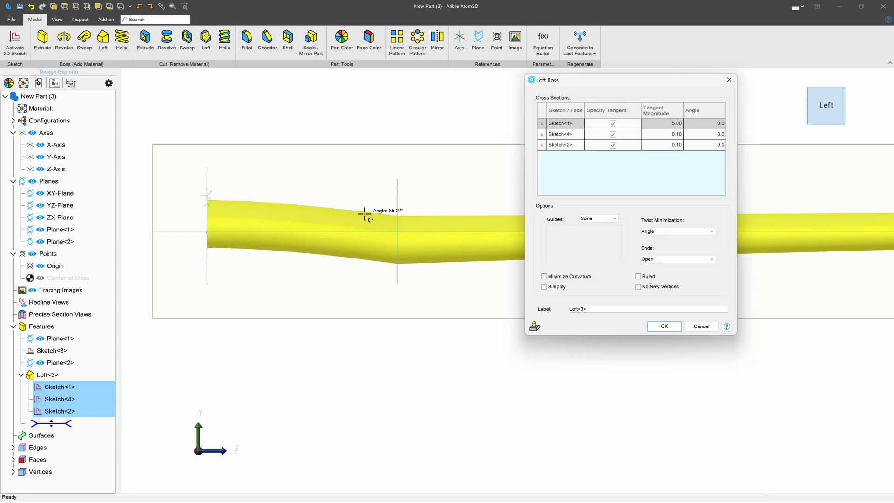
Set the tangent magnitude of the intermediate cross section, Sketch<4>, to 5.00
{"action": "scroll", "coordinate": [270, 205], "scroll_direction": "up", "scroll_amount": 2}
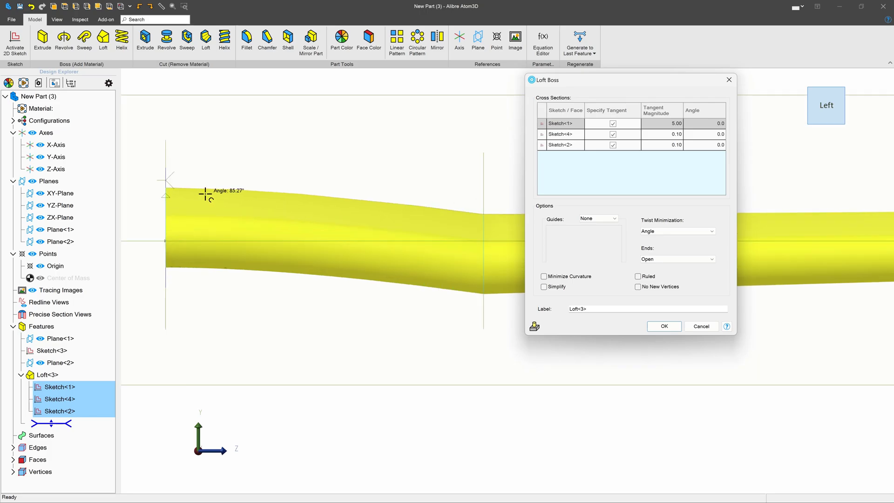
{"action": "scroll", "coordinate": [270, 191], "scroll_direction": "down", "scroll_amount": 2}
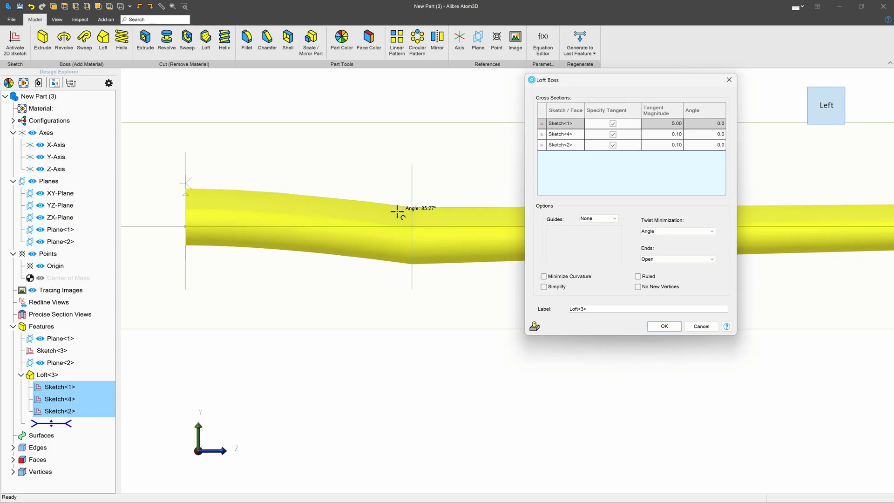
{"action": "scroll", "coordinate": [280, 228], "scroll_direction": "down", "scroll_amount": 2}
{"action": "scroll", "coordinate": [359, 225], "scroll_direction": "up", "scroll_amount": 3}
{"action": "left_click", "coordinate": [673, 134]}
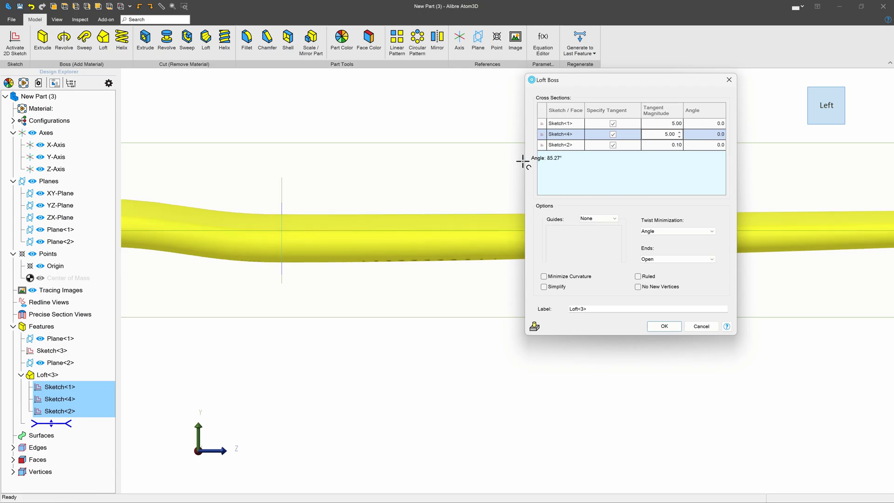
Set the tangent magnitude of the tip cross section, Sketch<2>, to 10.00 and accept the loft
{"action": "scroll", "coordinate": [485, 163], "scroll_direction": "down", "scroll_amount": 3}
{"action": "scroll", "coordinate": [335, 191], "scroll_direction": "up", "scroll_amount": 2}
{"action": "scroll", "coordinate": [209, 206], "scroll_direction": "down", "scroll_amount": 5}
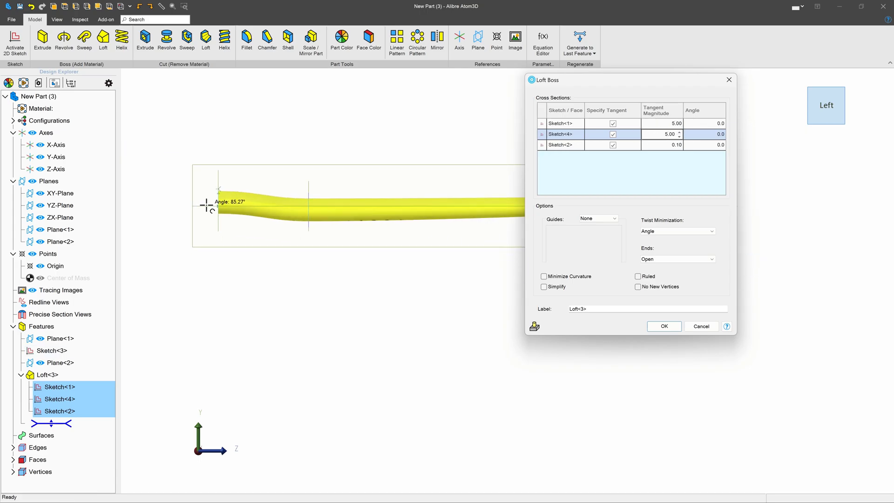
{"action": "scroll", "coordinate": [360, 195], "scroll_direction": "up", "scroll_amount": 3}
{"action": "scroll", "coordinate": [363, 209], "scroll_direction": "down", "scroll_amount": 1}
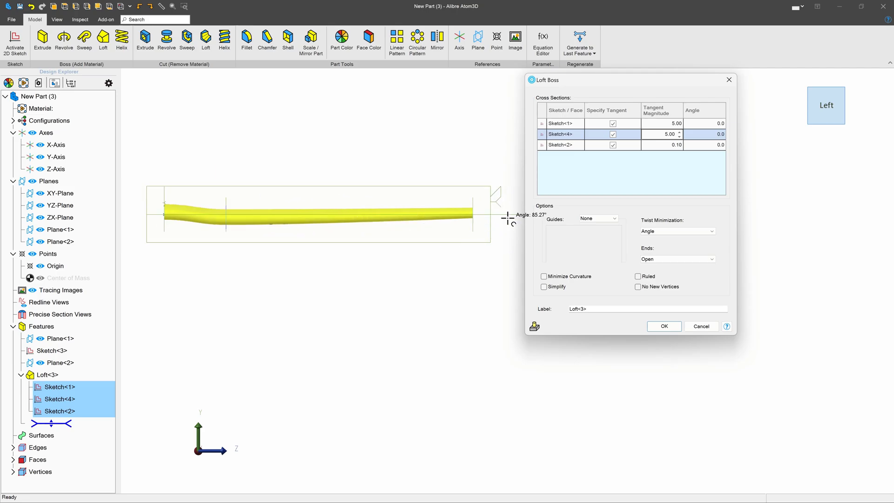
{"action": "left_click", "coordinate": [658, 145]}
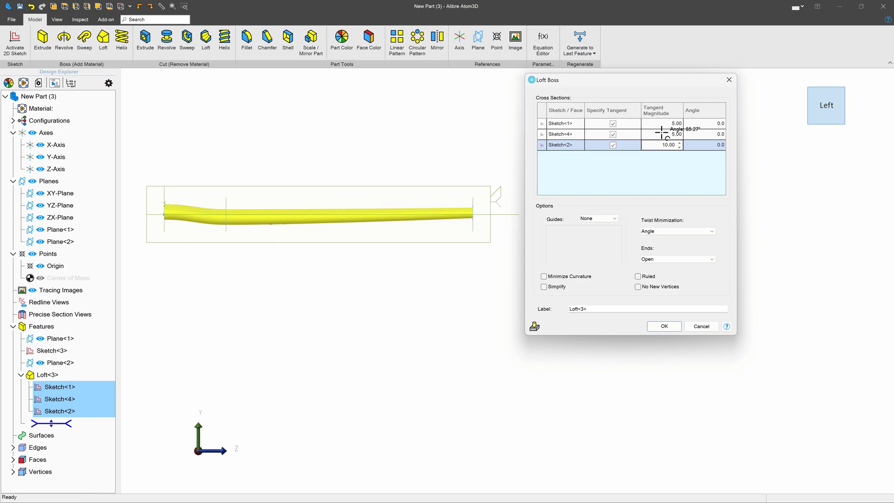
{"action": "left_click", "coordinate": [668, 327]}
Edit the loft again, set the tangent magnitude of the Sketch<2> cross section to 5.00, and accept it
{"action": "right_click_drag", "start_coordinate": [370, 282], "coordinate": [344, 201]}
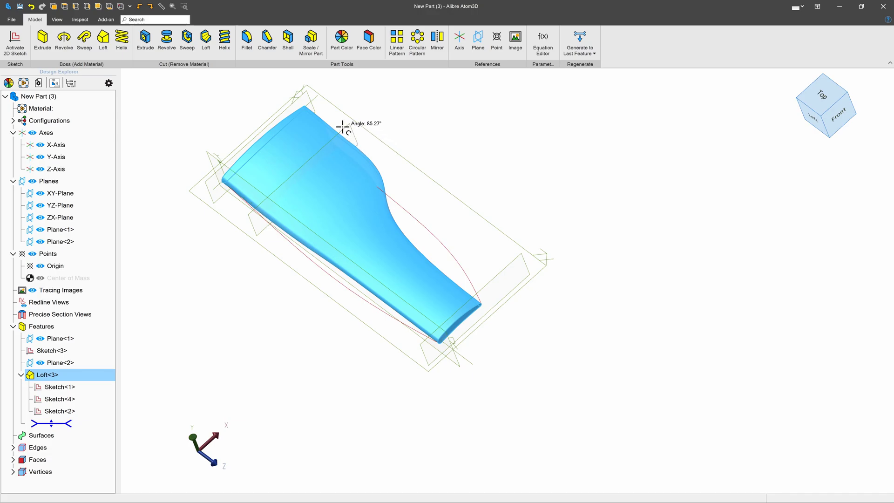
{"action": "left_click", "coordinate": [295, 309]}
{"action": "middle_click_drag", "start_coordinate": [295, 309], "coordinate": [310, 300]}
{"action": "scroll", "coordinate": [282, 274], "scroll_direction": "down", "scroll_amount": 2}
{"action": "scroll", "coordinate": [317, 207], "scroll_direction": "up", "scroll_amount": 4}
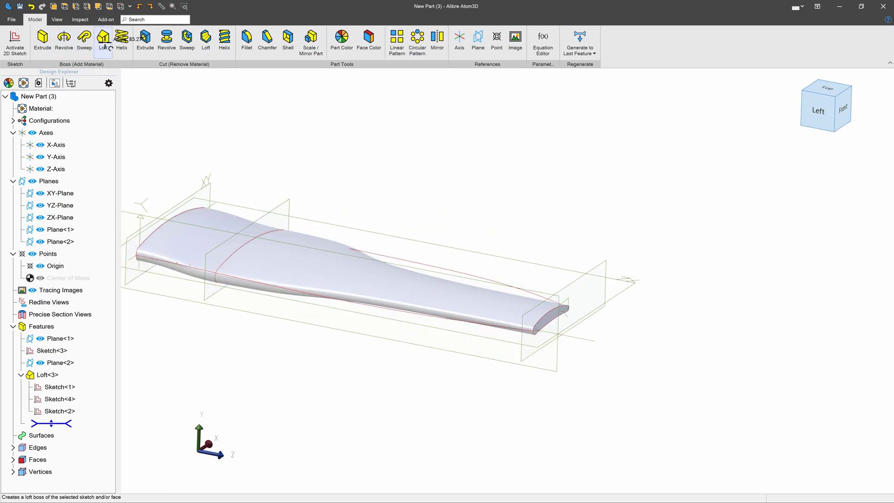
{"action": "right_click", "coordinate": [48, 374]}
{"action": "left_click", "coordinate": [61, 385]}
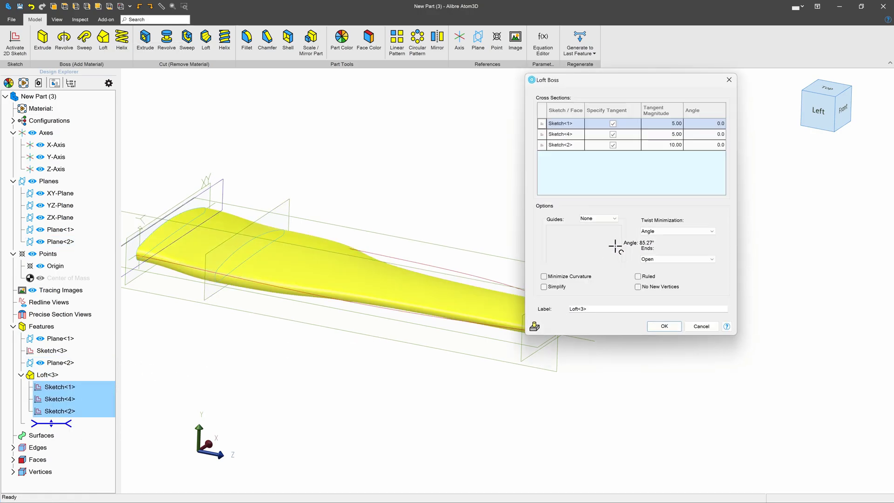
{"action": "left_click", "coordinate": [675, 145]}
{"action": "middle_click_drag", "start_coordinate": [431, 180], "coordinate": [527, 190]}
{"action": "left_click", "coordinate": [660, 135]}
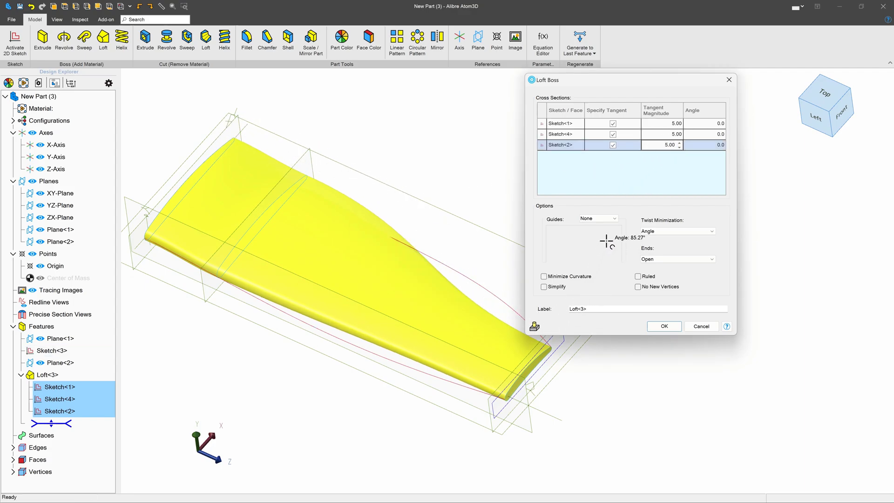
{"action": "left_click", "coordinate": [661, 326]}
Start a constant-radius fillet on the edge around the wing's tip face with tangent propagation and a .050" radius
{"action": "middle_click_drag", "start_coordinate": [628, 325], "coordinate": [544, 330]}
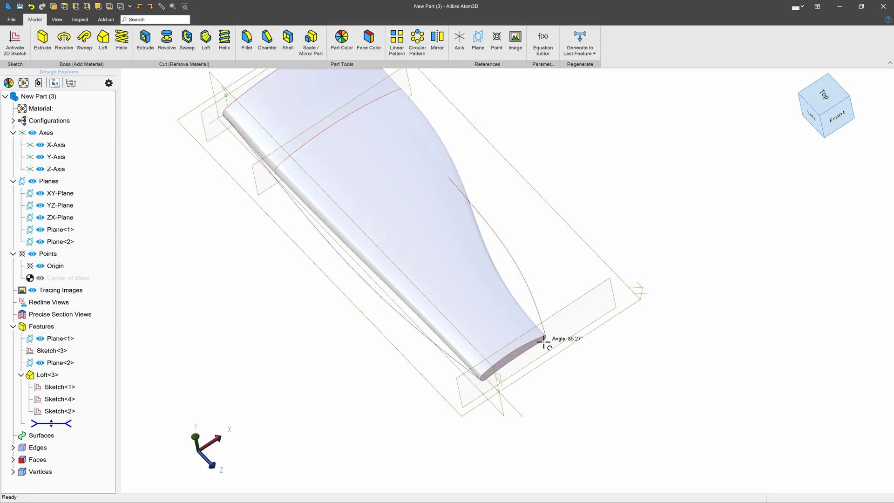
{"action": "left_click", "coordinate": [540, 355]}
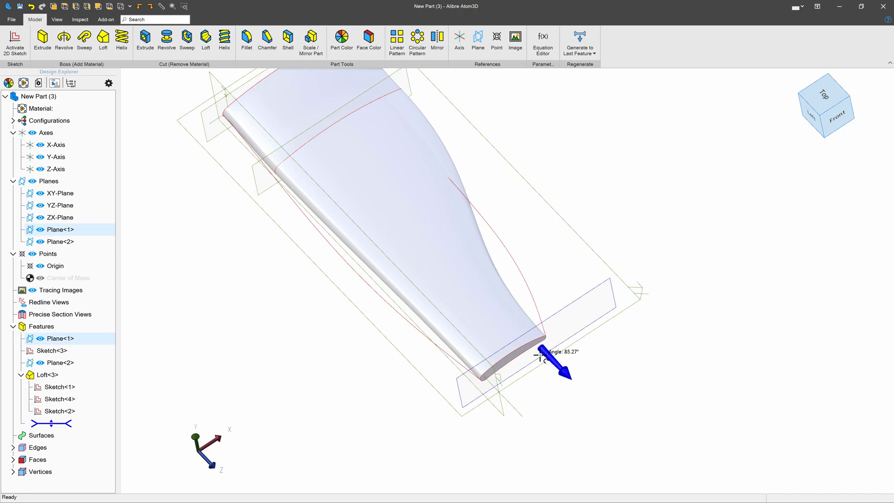
{"action": "left_click", "coordinate": [181, 132]}
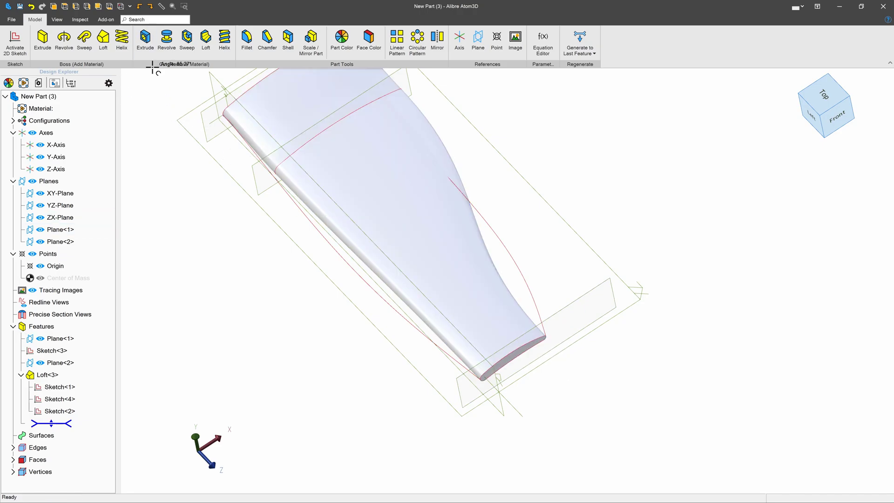
{"action": "left_click", "coordinate": [247, 40]}
{"action": "scroll", "coordinate": [480, 316], "scroll_direction": "up", "scroll_amount": 5}
{"action": "left_click", "coordinate": [480, 315]}
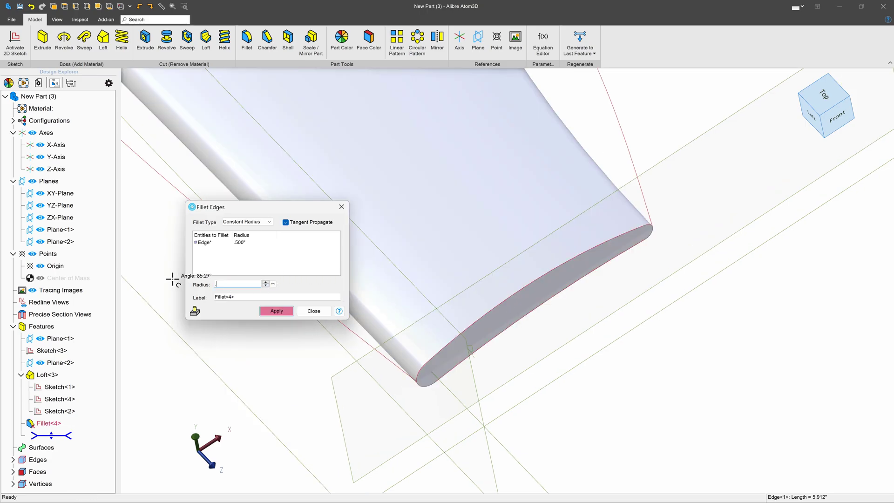
{"action": "left_click", "coordinate": [256, 254]}
{"action": "left_click_drag", "start_coordinate": [250, 282], "coordinate": [138, 273]}
{"action": "left_click", "coordinate": [238, 263]}
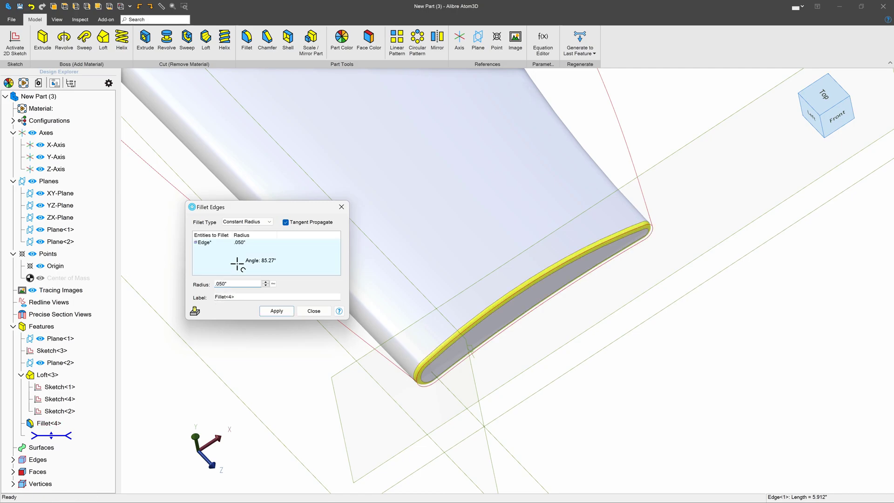
Set the tip edge fillet's radius to .075", apply it, and finish filleting
{"action": "middle_click_drag", "start_coordinate": [419, 343], "coordinate": [439, 344]}
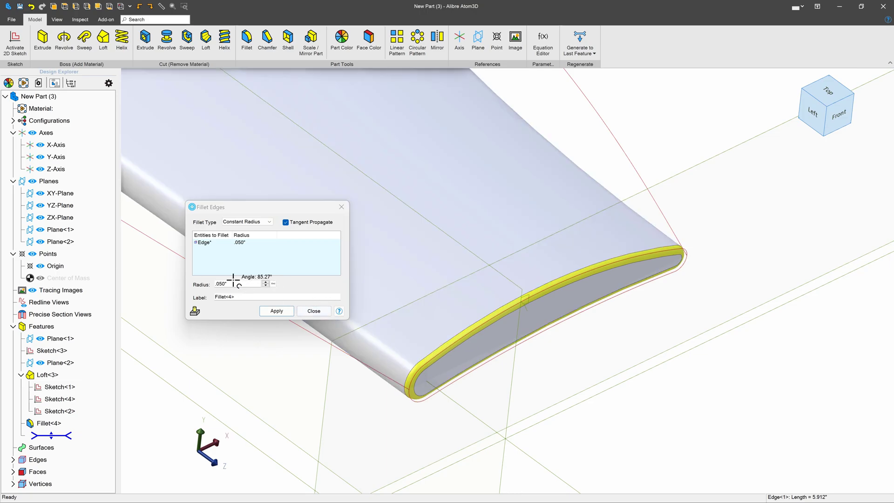
{"action": "left_click", "coordinate": [228, 285]}
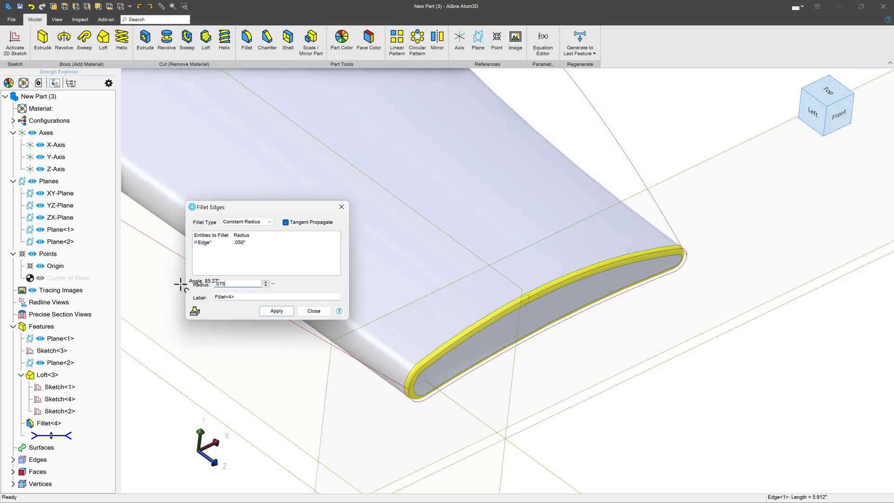
{"action": "key", "text": "Return"}
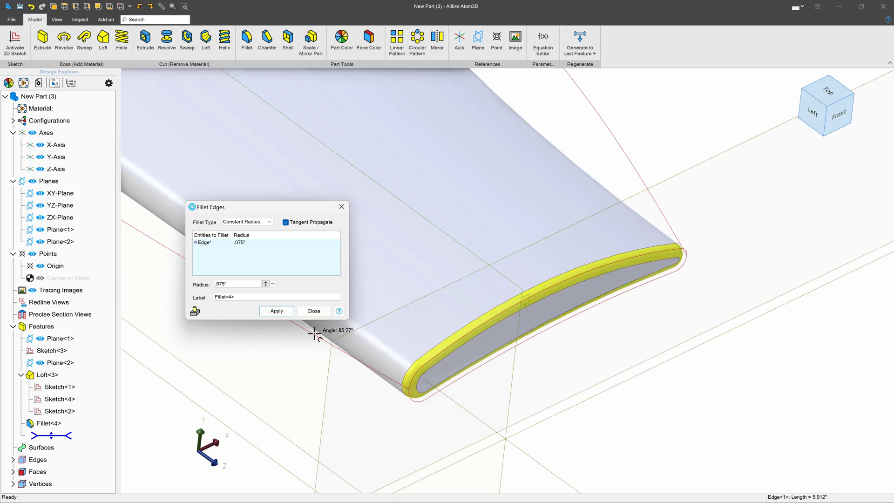
{"action": "left_click", "coordinate": [277, 311]}
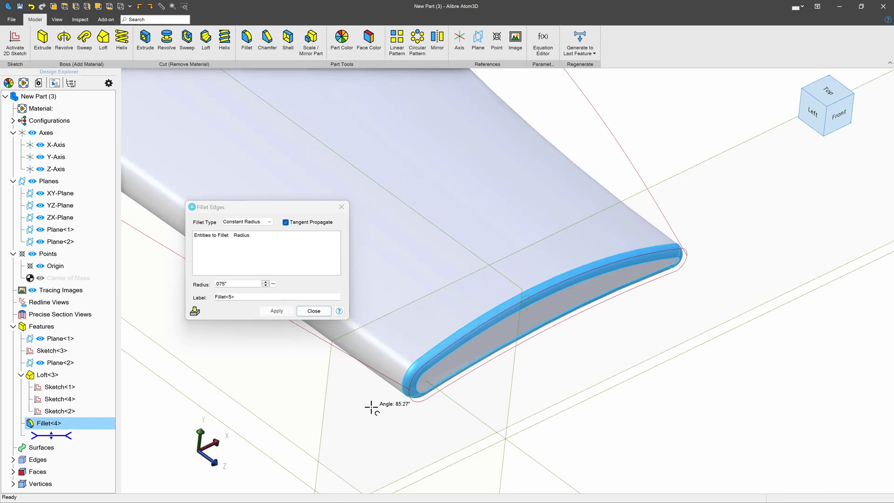
{"action": "left_click", "coordinate": [313, 311]}
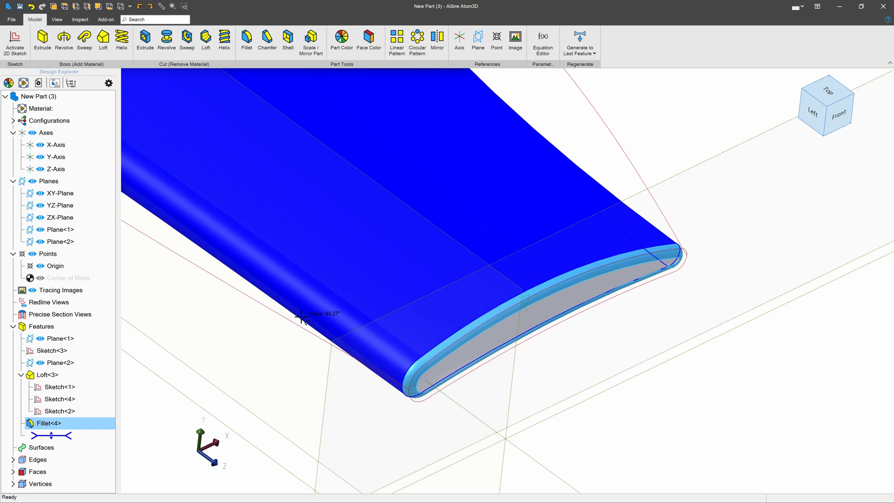
Delete the fillet on the tip edge and insert a reference plane offset .75" outward from the wing's tip face
{"action": "right_click", "coordinate": [51, 424]}
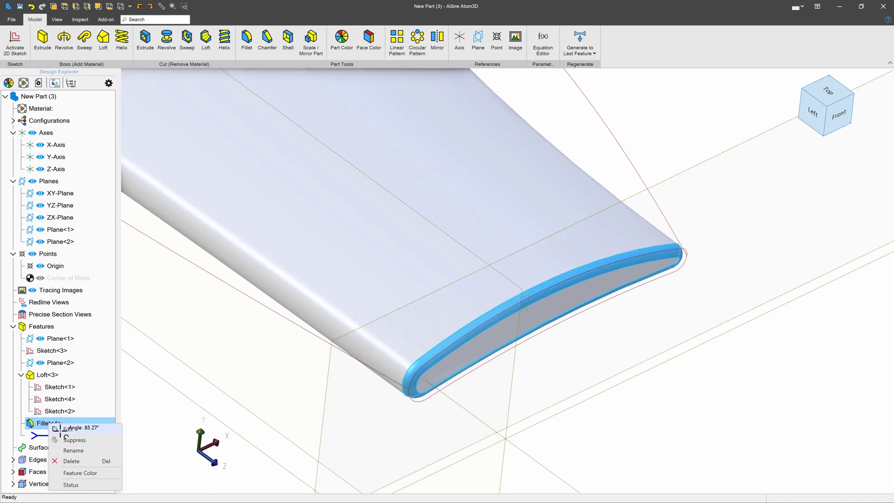
{"action": "left_click", "coordinate": [82, 461]}
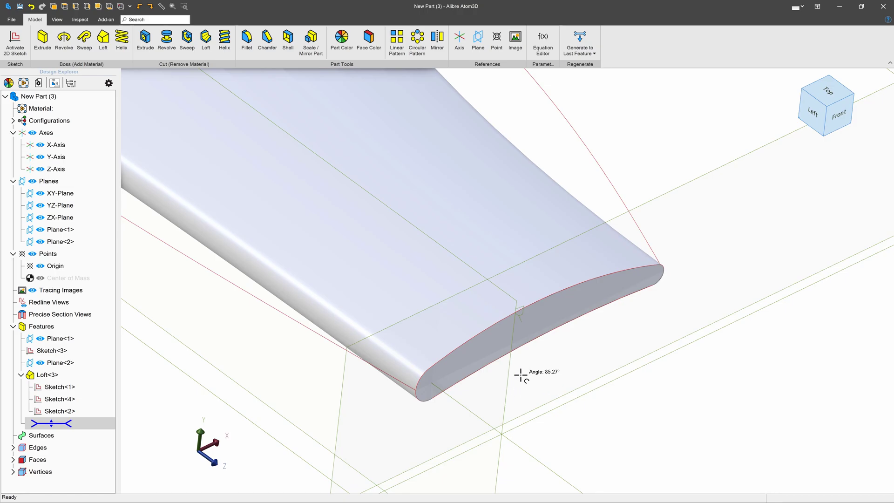
{"action": "left_click", "coordinate": [546, 319]}
{"action": "left_click", "coordinate": [478, 40]}
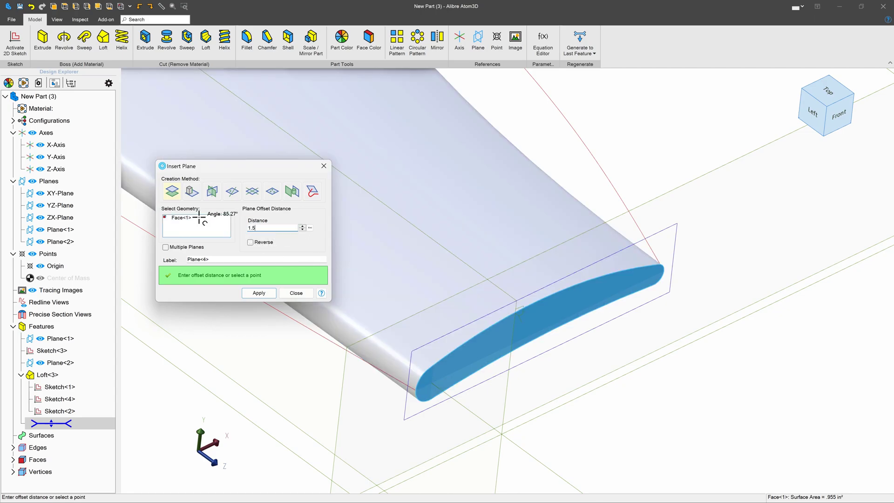
{"action": "key", "text": "Return"}
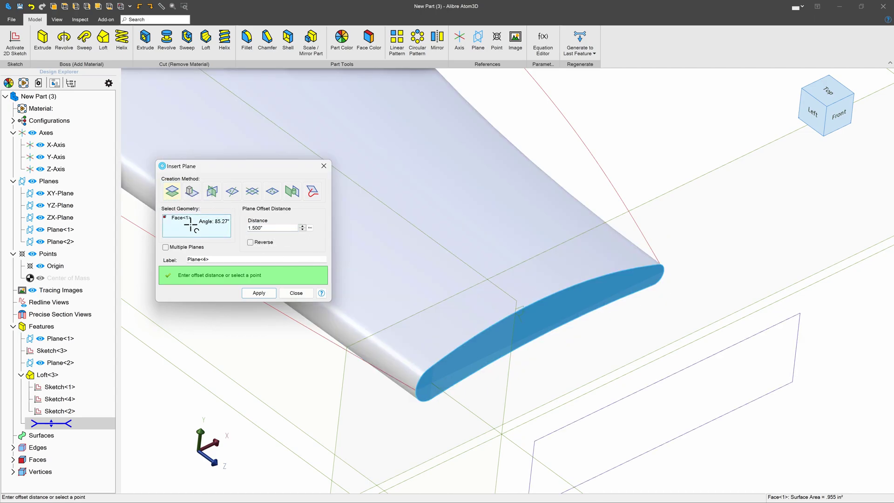
{"action": "left_click_drag", "start_coordinate": [269, 228], "coordinate": [208, 223]}
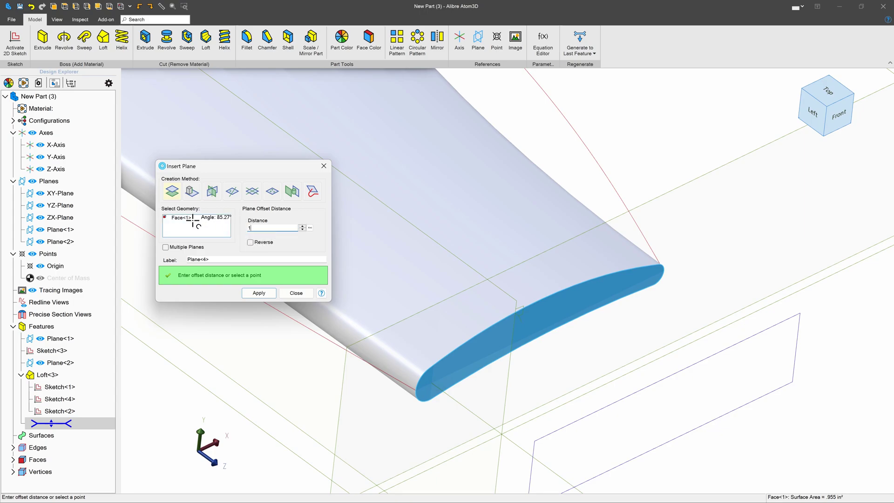
{"action": "key", "text": "Return"}
{"action": "double_click", "coordinate": [270, 228]}
{"action": "type", "text": ".75"}
{"action": "key", "text": "Return"}
{"action": "left_click", "coordinate": [263, 292]}
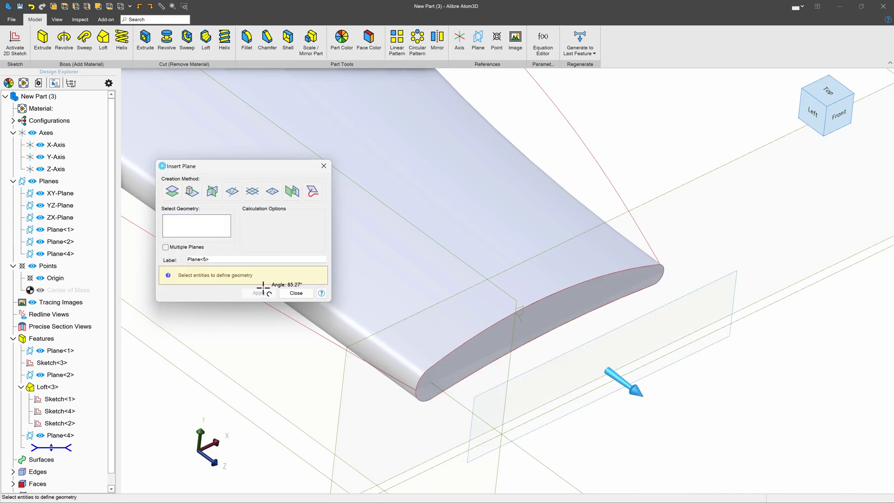
{"action": "left_click", "coordinate": [301, 295]}
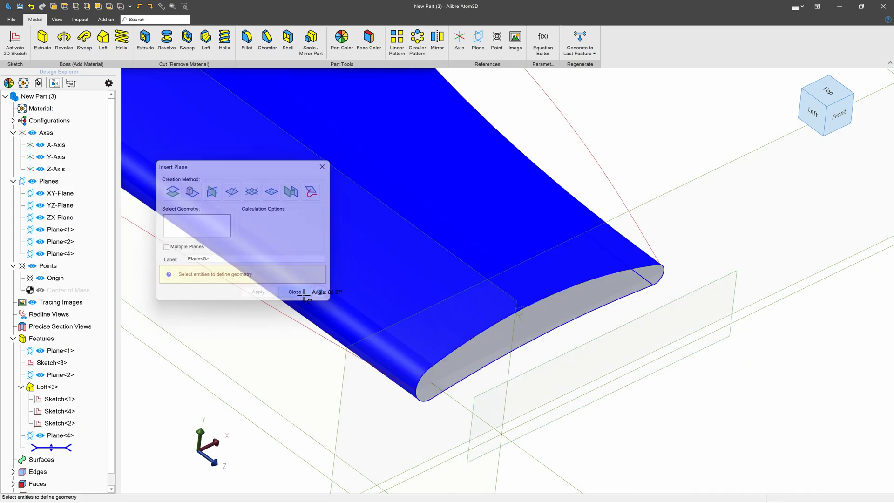
Insert a second reference plane parallel to the YZ-Plane, offset 1.200" along the tip's chord
{"action": "mouse_move", "coordinate": [528, 388]}
{"action": "middle_mouse_down"}
{"action": "mouse_move", "coordinate": [538, 386]}
{"action": "mouse_move", "coordinate": [526, 383]}
{"action": "middle_mouse_up"}
{"action": "scroll", "coordinate": [527, 383], "scroll_direction": "down", "scroll_amount": 2}
{"action": "scroll", "coordinate": [537, 230], "scroll_direction": "up", "scroll_amount": 2}
{"action": "middle_click_drag", "start_coordinate": [537, 229], "coordinate": [378, 316]}
{"action": "left_click", "coordinate": [377, 315]}
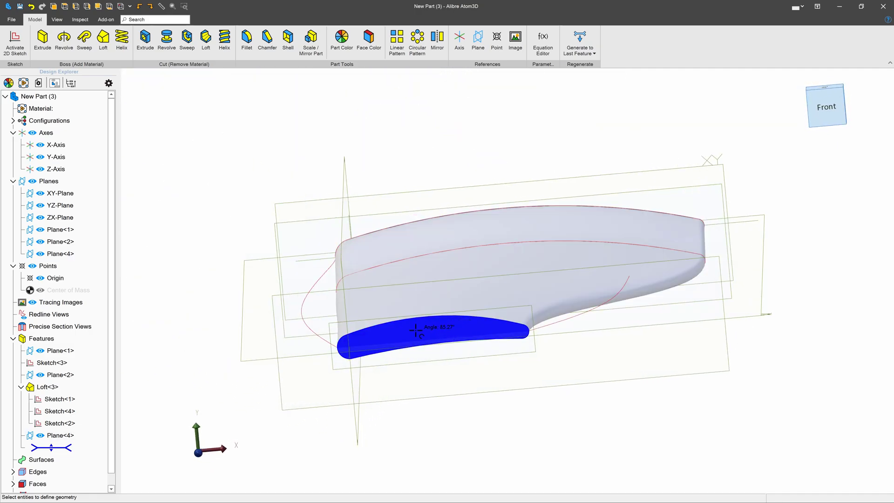
{"action": "left_click", "coordinate": [342, 213]}
{"action": "left_click", "coordinate": [478, 39]}
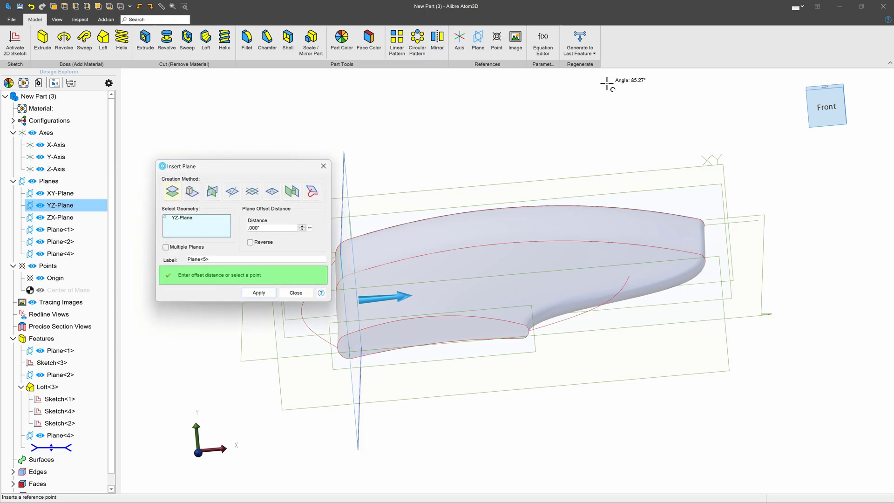
{"action": "left_click", "coordinate": [810, 108]}
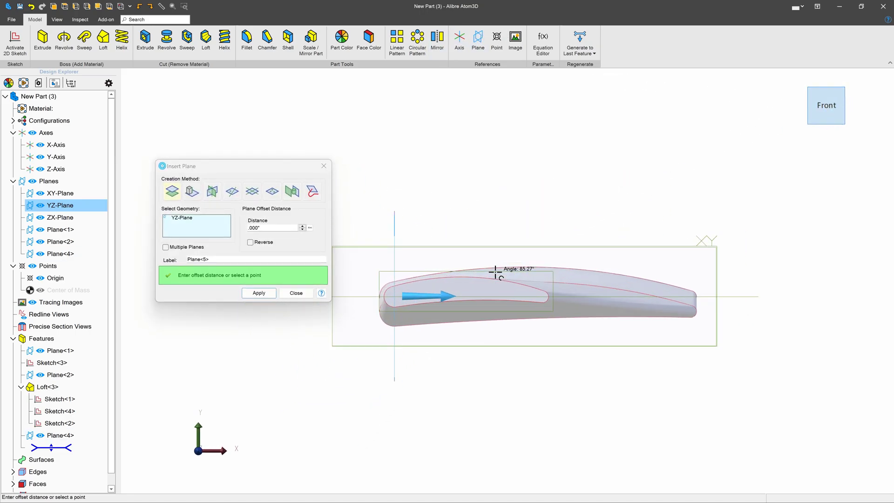
{"action": "left_click", "coordinate": [300, 227]}
{"action": "scroll", "coordinate": [301, 227], "scroll_direction": "up", "scroll_amount": 11}
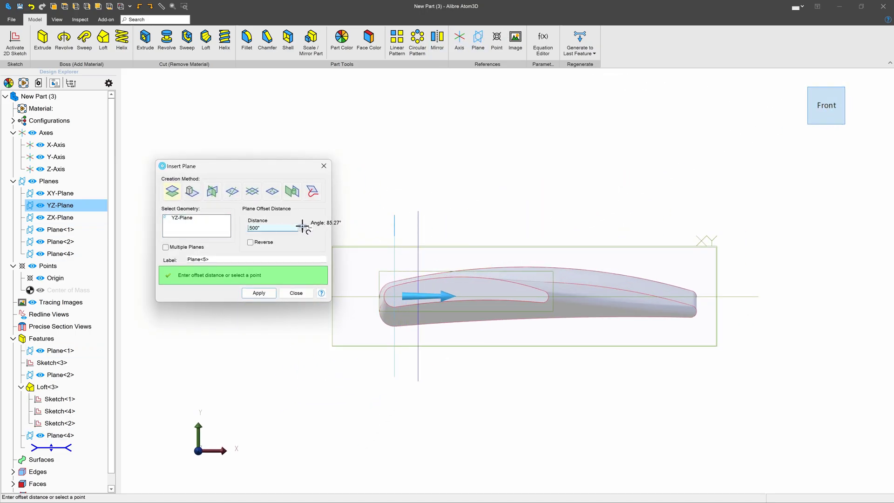
{"action": "scroll", "coordinate": [302, 226], "scroll_direction": "up", "scroll_amount": 1}
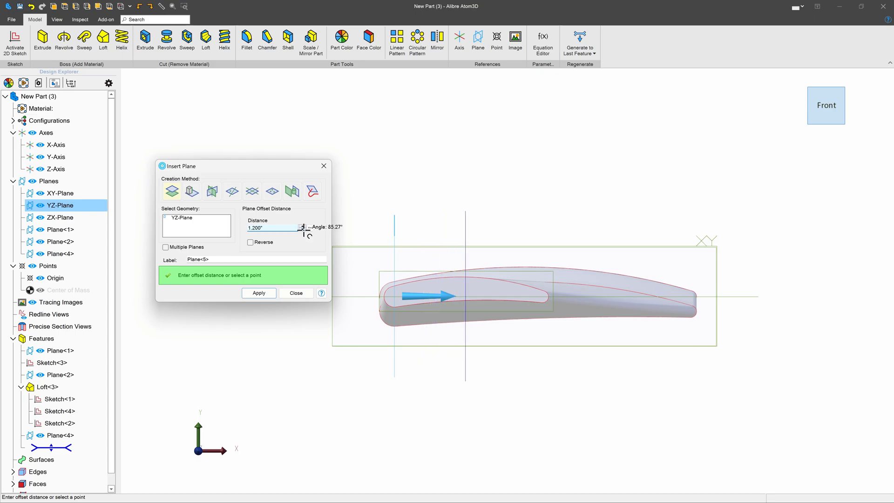
{"action": "left_click", "coordinate": [258, 293]}
{"action": "middle_click_drag", "start_coordinate": [451, 359], "coordinate": [446, 363]}
{"action": "left_click", "coordinate": [305, 293]}
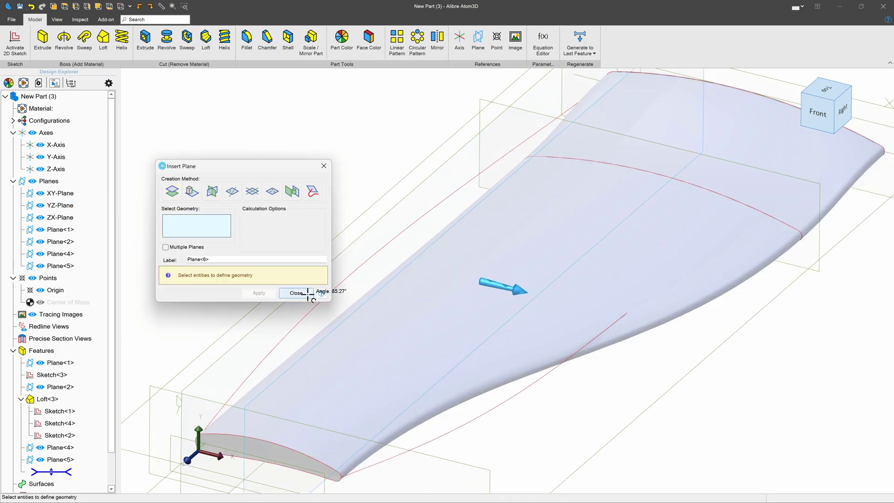
Insert a reference axis where Plane<5> intersects the ZX-Plane, and finish inserting axes
{"action": "scroll", "coordinate": [266, 275], "scroll_direction": "down", "scroll_amount": 3}
{"action": "scroll", "coordinate": [259, 369], "scroll_direction": "up", "scroll_amount": 3}
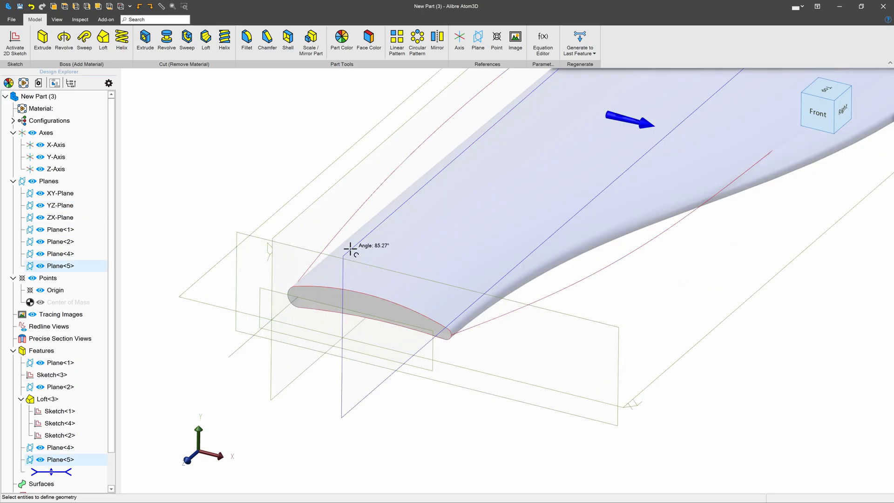
{"action": "left_click", "coordinate": [350, 249]}
{"action": "left_click", "coordinate": [651, 379]}
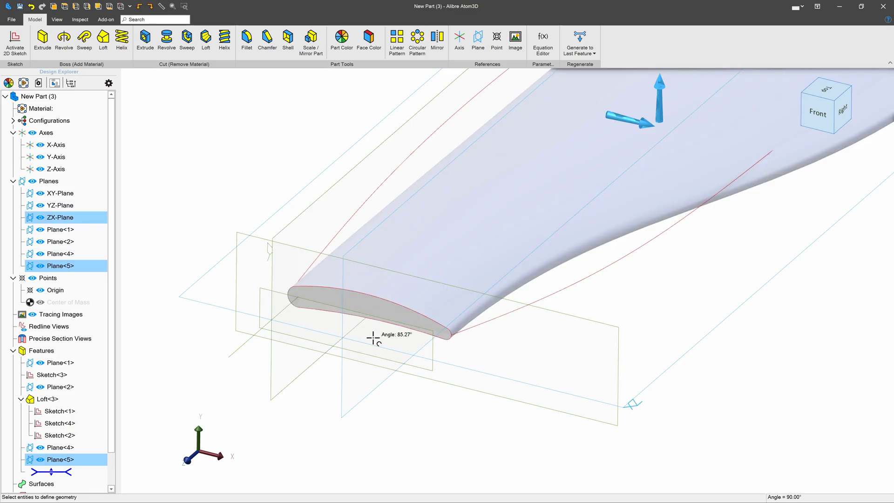
{"action": "middle_click_drag", "start_coordinate": [372, 339], "coordinate": [377, 337]}
{"action": "middle_click_drag", "start_coordinate": [516, 397], "coordinate": [514, 400]}
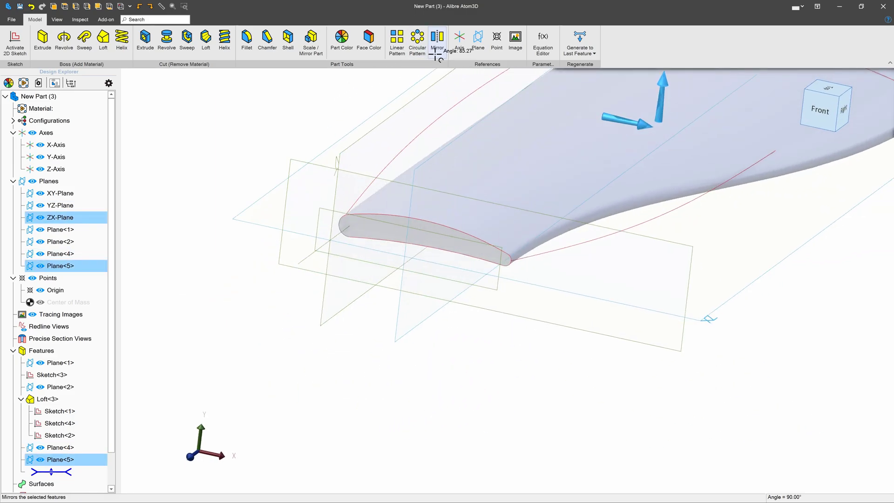
{"action": "left_click", "coordinate": [459, 39]}
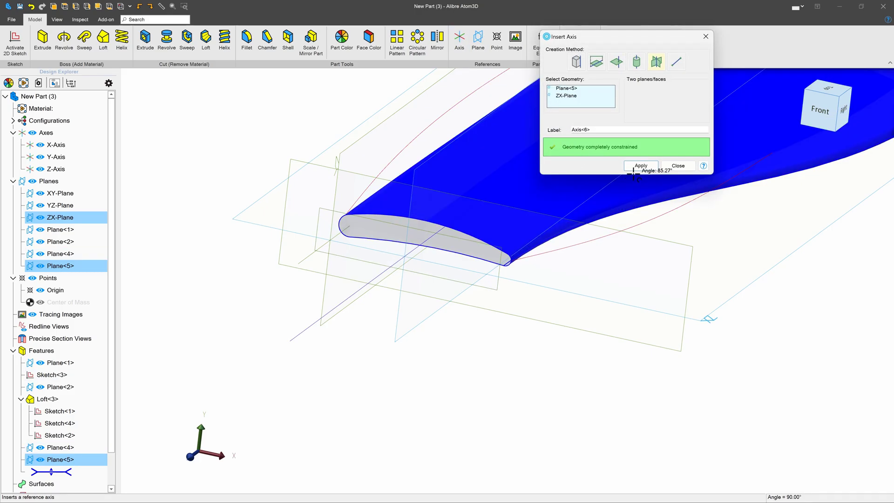
{"action": "left_click", "coordinate": [640, 165]}
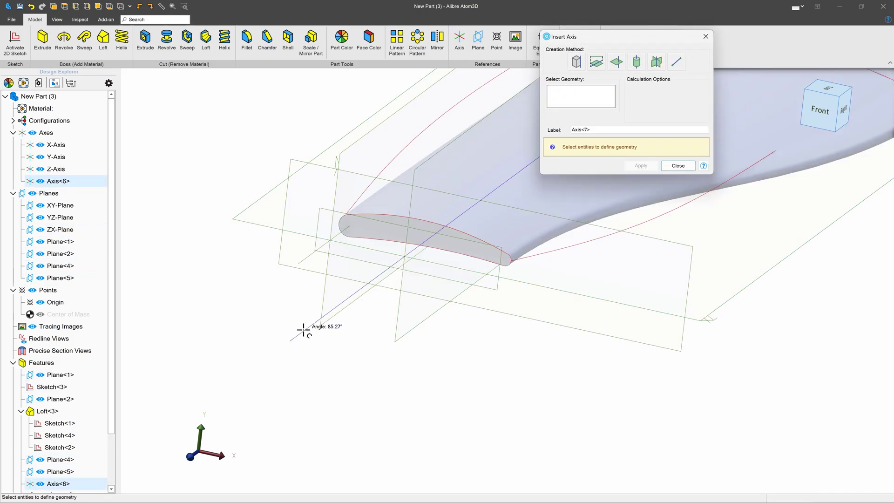
{"action": "left_click", "coordinate": [302, 333]}
{"action": "scroll", "coordinate": [280, 347], "scroll_direction": "down", "scroll_amount": 3}
{"action": "scroll", "coordinate": [397, 259], "scroll_direction": "up", "scroll_amount": 4}
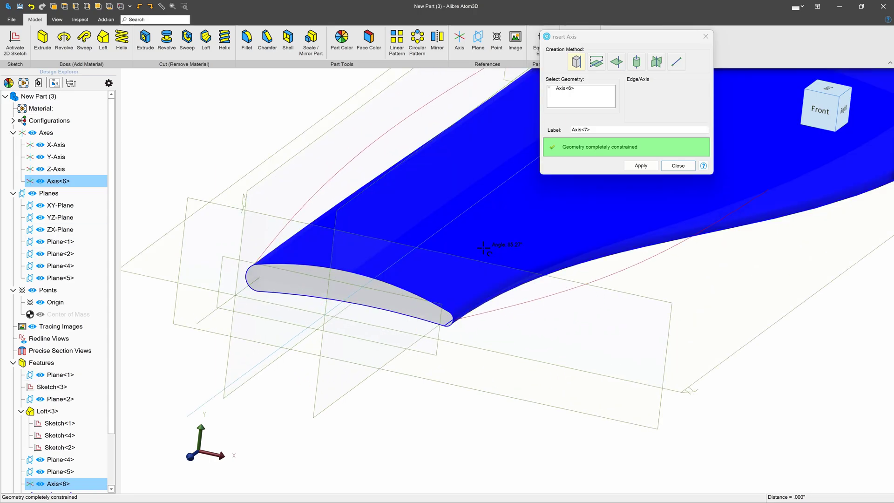
{"action": "left_click", "coordinate": [682, 166]}
Insert a reference point where Plane<4>, offset from the tip face, meets the new axis
{"action": "middle_click_drag", "start_coordinate": [390, 224], "coordinate": [245, 285]}
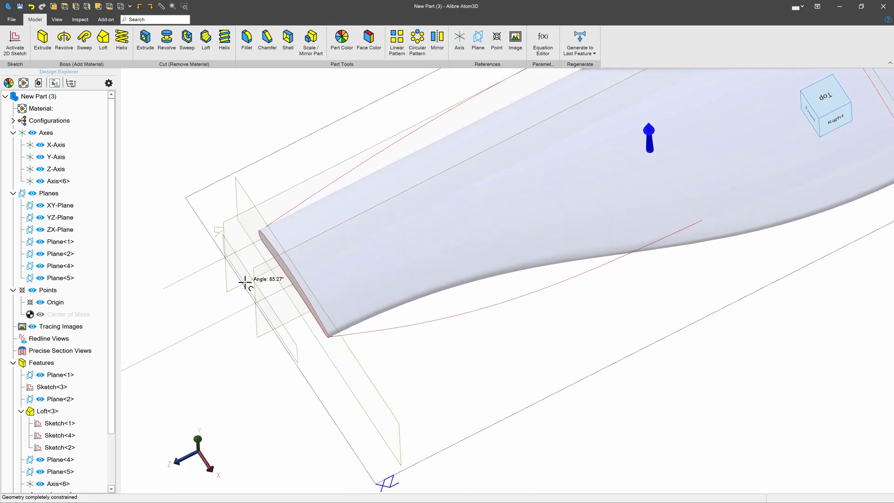
{"action": "left_click", "coordinate": [244, 264]}
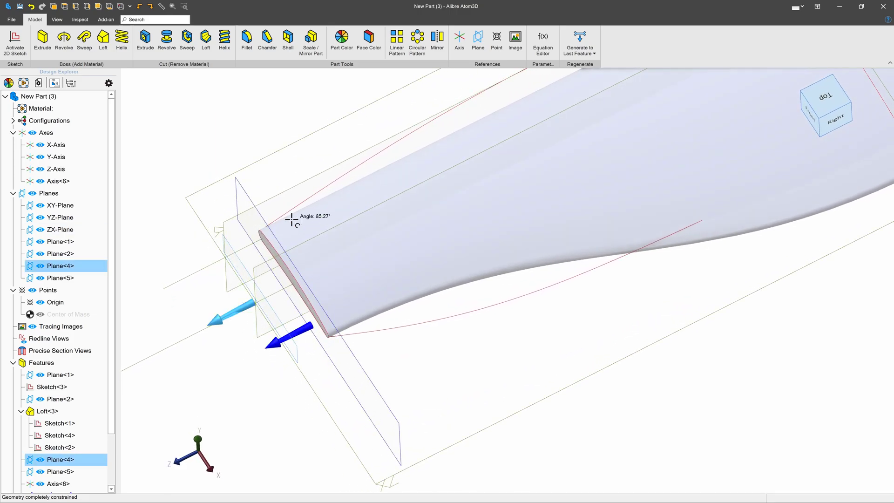
{"action": "left_click", "coordinate": [497, 37]}
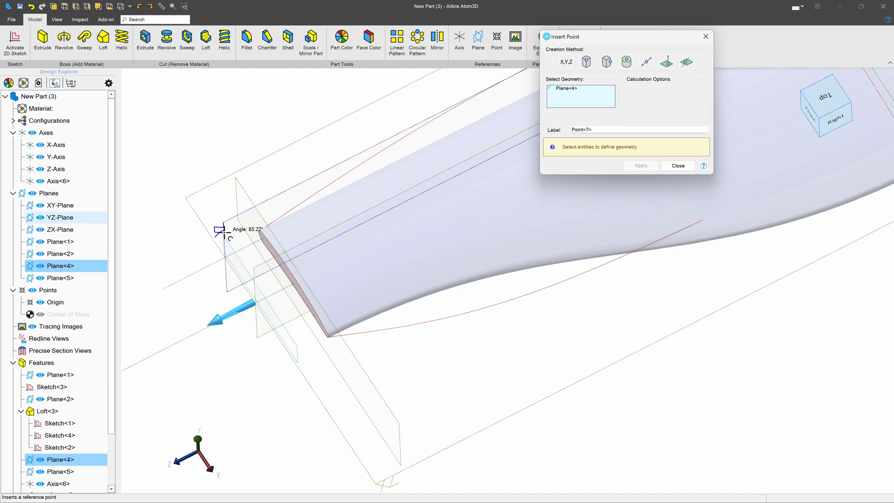
{"action": "left_click", "coordinate": [193, 334]}
{"action": "left_click", "coordinate": [638, 166]}
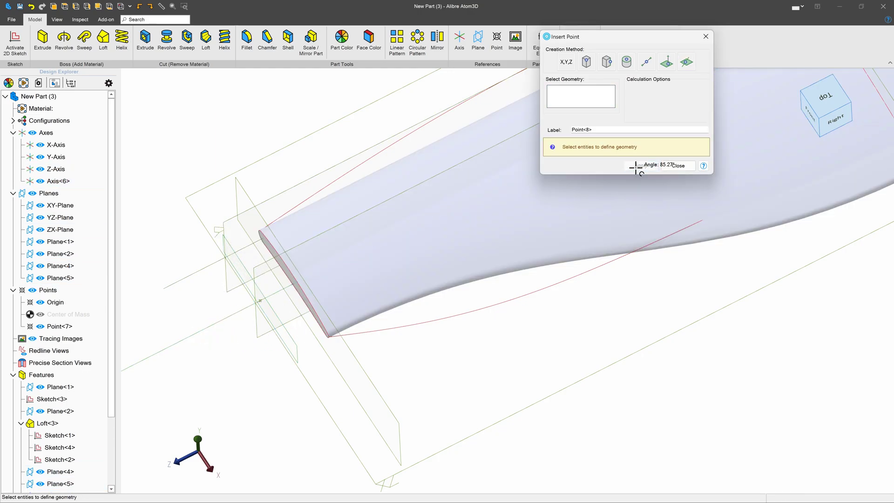
{"action": "left_click", "coordinate": [680, 166]}
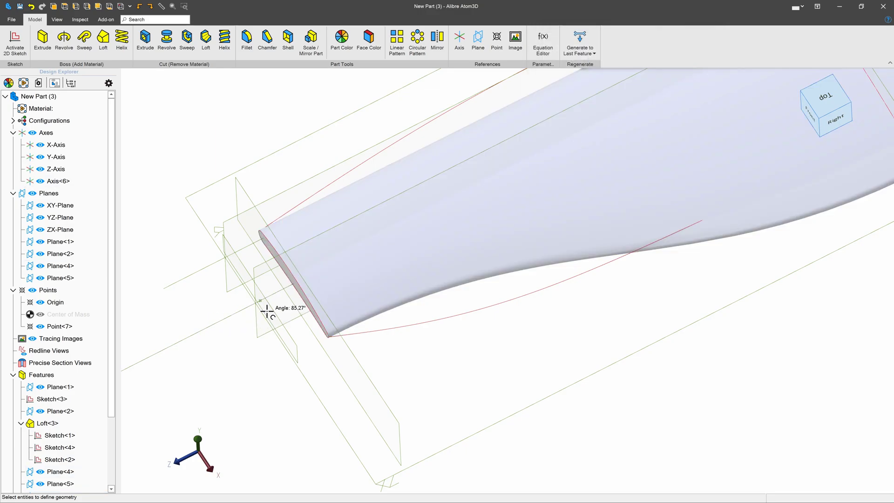
Try a boss loft from the wing's tip face to the new reference point, with the face take-off set to Perpendicular
{"action": "scroll", "coordinate": [264, 308], "scroll_direction": "up", "scroll_amount": 5}
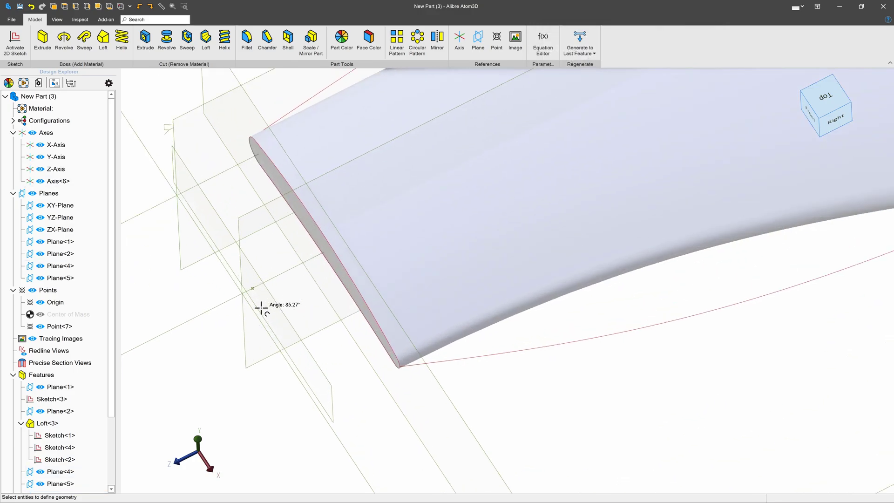
{"action": "left_click", "coordinate": [104, 41]}
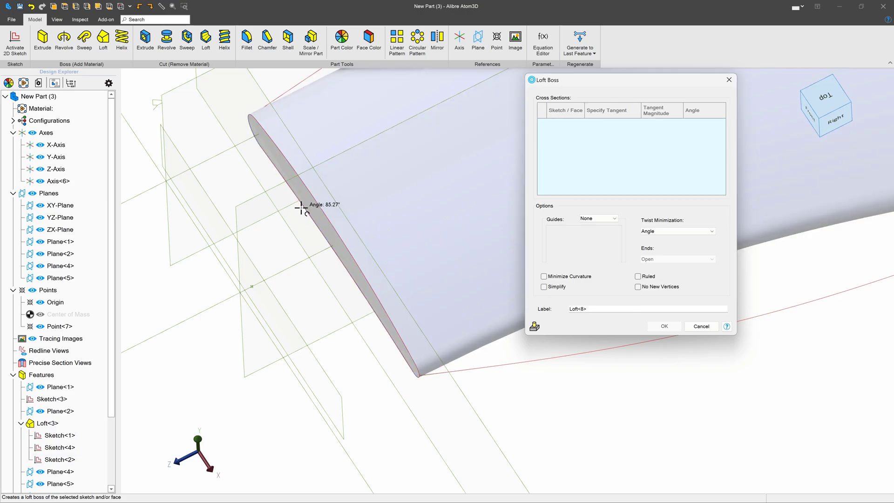
{"action": "left_click", "coordinate": [307, 205]}
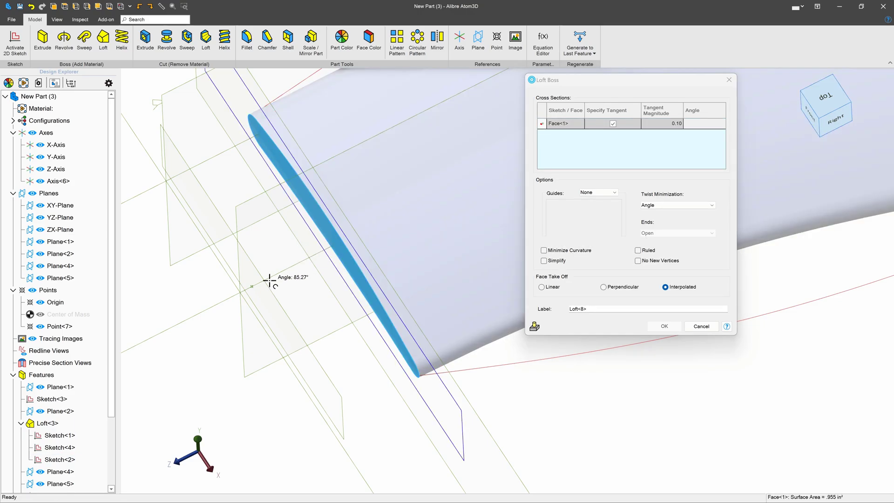
{"action": "left_click", "coordinate": [252, 286]}
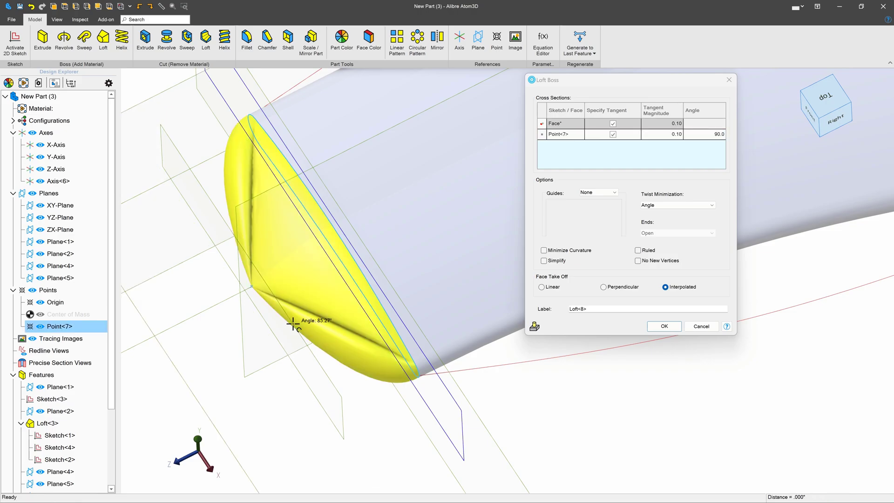
{"action": "middle_click_drag", "start_coordinate": [247, 214], "coordinate": [226, 144]}
{"action": "middle_click_drag", "start_coordinate": [223, 216], "coordinate": [214, 177]}
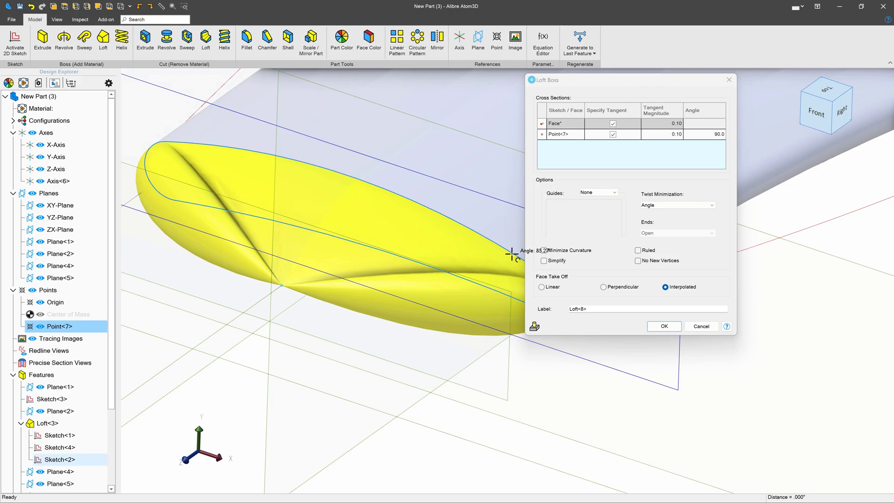
{"action": "left_click", "coordinate": [604, 287]}
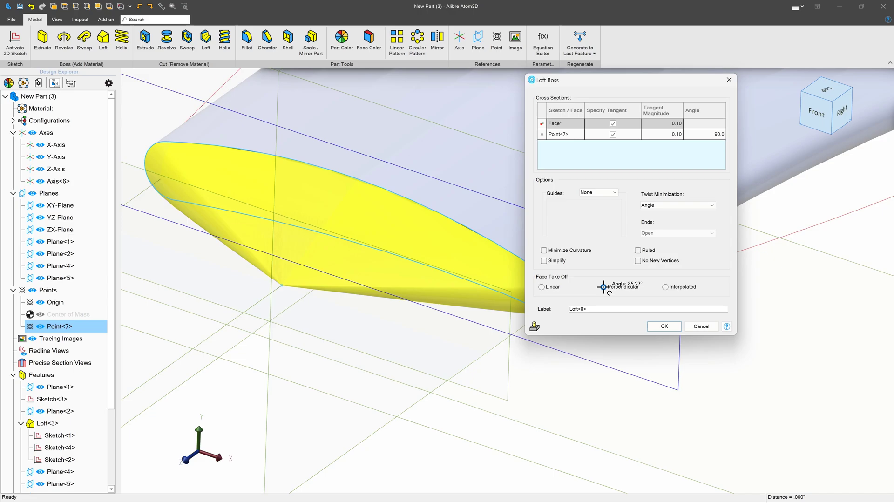
{"action": "scroll", "coordinate": [372, 288], "scroll_direction": "down", "scroll_amount": 1}
{"action": "middle_click_drag", "start_coordinate": [323, 273], "coordinate": [340, 282]}
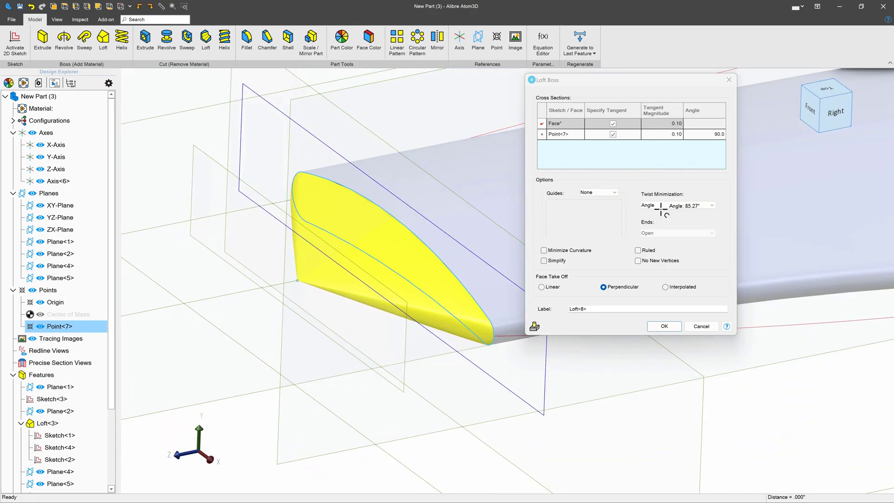
{"action": "left_click", "coordinate": [699, 325]}
Sketch on the wing's tip face and project the face outline into it as sketch figures, maintaining association to the source entity
{"action": "left_click", "coordinate": [391, 275]}
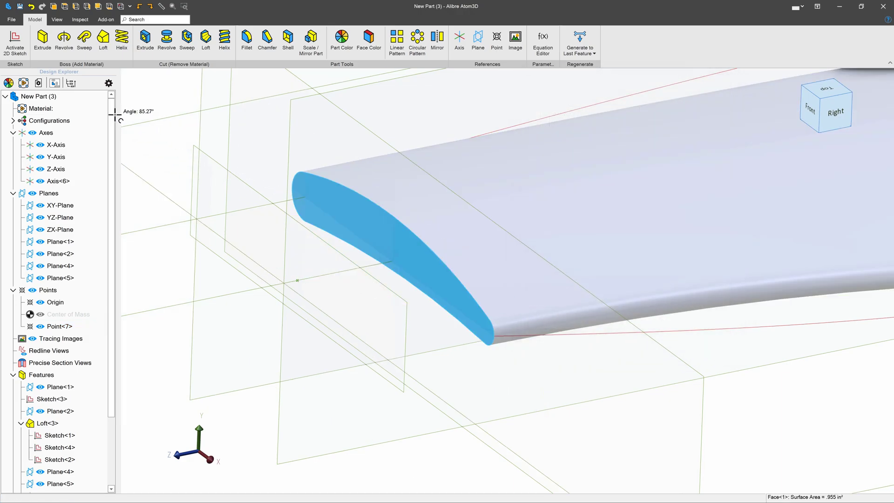
{"action": "left_click", "coordinate": [20, 38]}
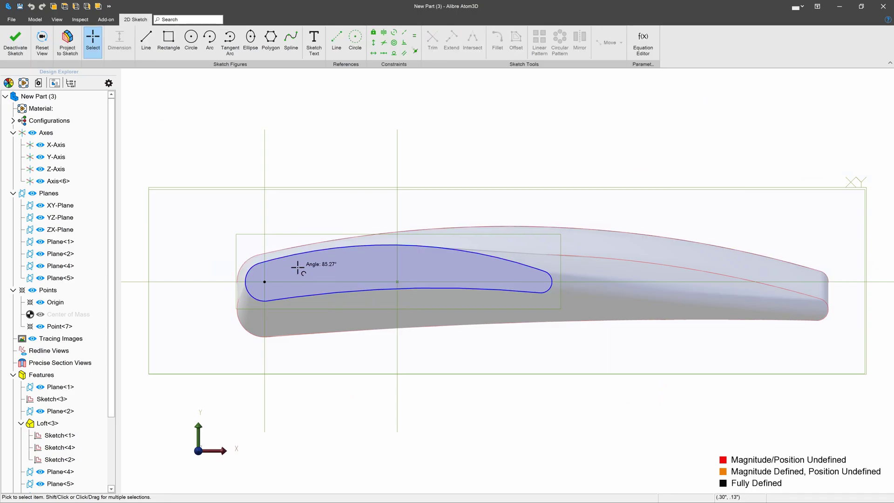
{"action": "left_click", "coordinate": [68, 39]}
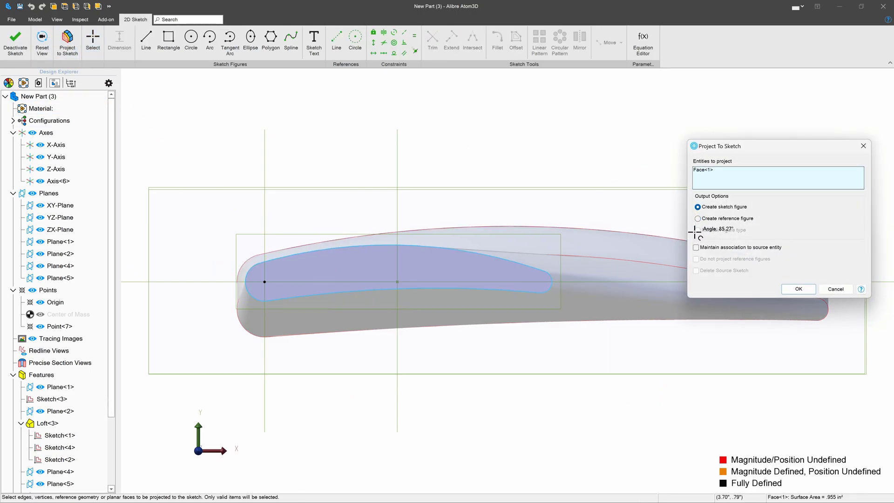
{"action": "left_click", "coordinate": [696, 248]}
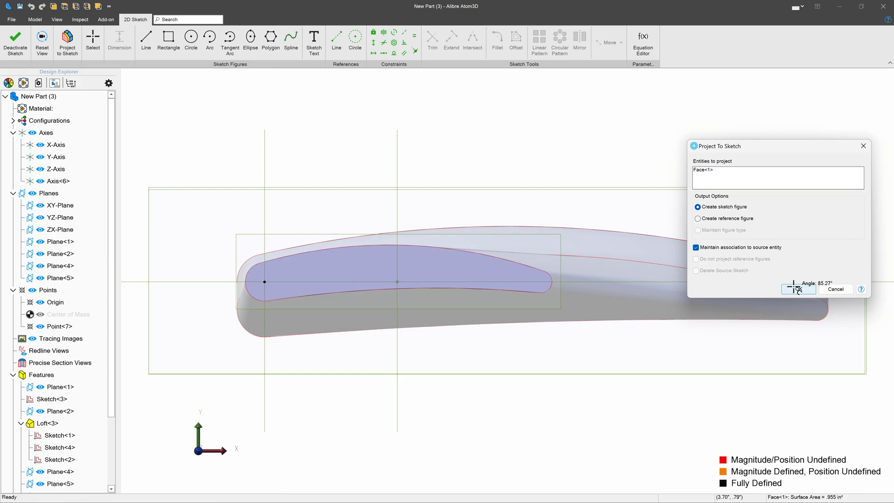
{"action": "left_click", "coordinate": [798, 289]}
{"action": "left_click", "coordinate": [16, 41]}
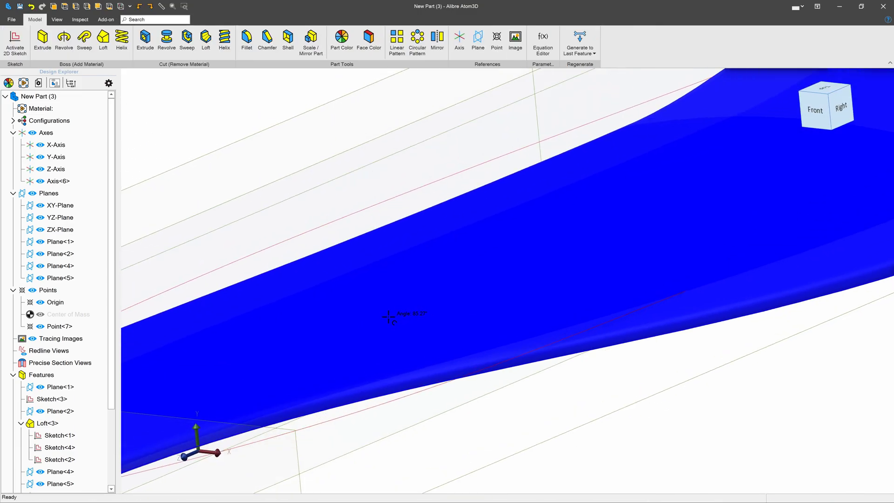
Try a boss loft from reference point Point<7> to the projected tip sketch, specifying tangency at both cross sections
{"action": "scroll", "coordinate": [507, 259], "scroll_direction": "down", "scroll_amount": 3}
{"action": "scroll", "coordinate": [427, 395], "scroll_direction": "up", "scroll_amount": 2}
{"action": "mouse_move", "coordinate": [427, 395]}
{"action": "middle_mouse_down"}
{"action": "mouse_move", "coordinate": [420, 379]}
{"action": "mouse_move", "coordinate": [433, 381]}
{"action": "middle_mouse_up"}
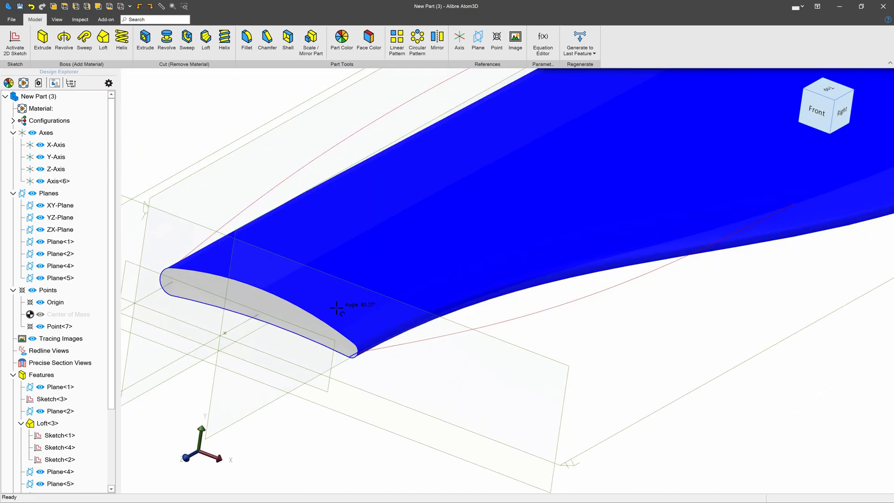
{"action": "scroll", "coordinate": [63, 410], "scroll_direction": "down", "scroll_amount": 3}
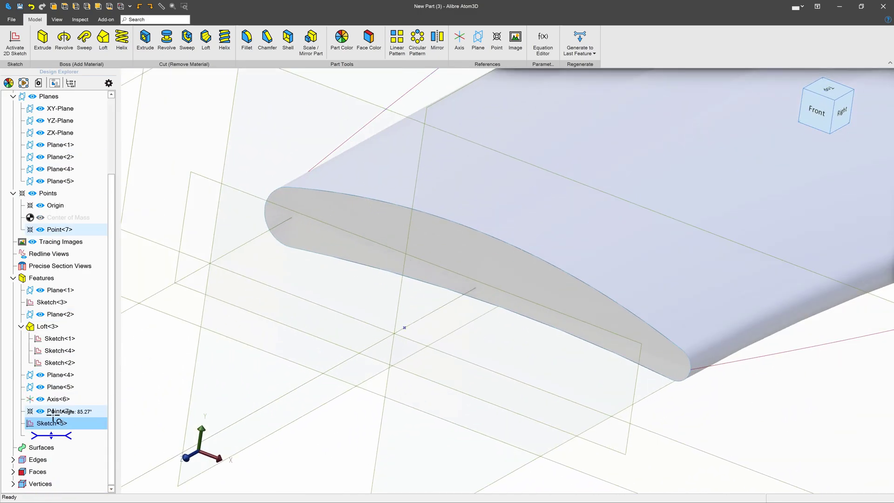
{"action": "left_click", "coordinate": [103, 38]}
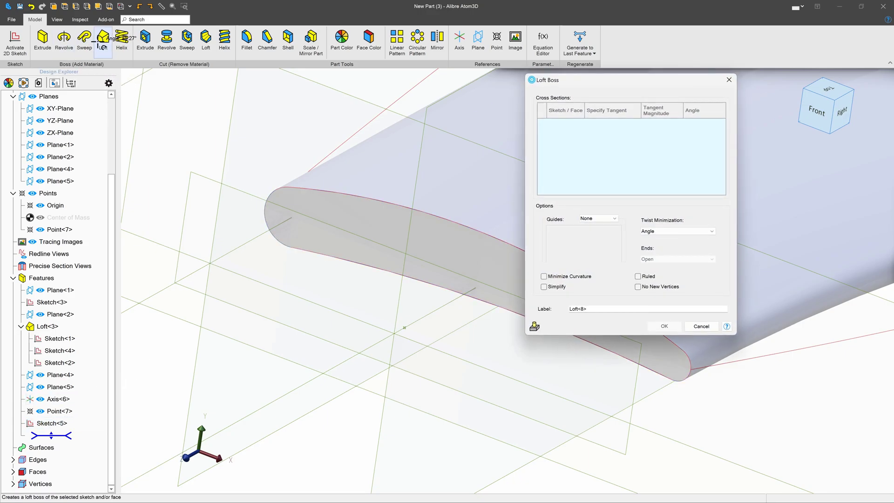
{"action": "left_click", "coordinate": [403, 325]}
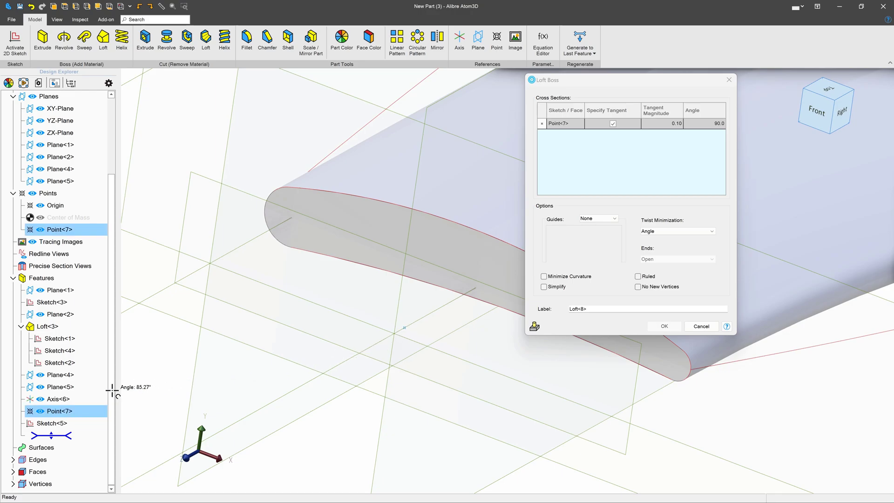
{"action": "left_click", "coordinate": [48, 422]}
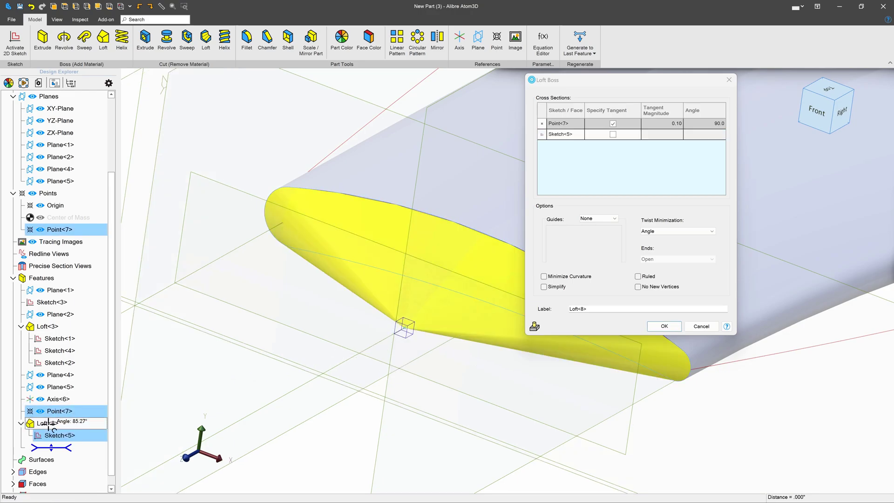
{"action": "scroll", "coordinate": [253, 257], "scroll_direction": "down", "scroll_amount": 2}
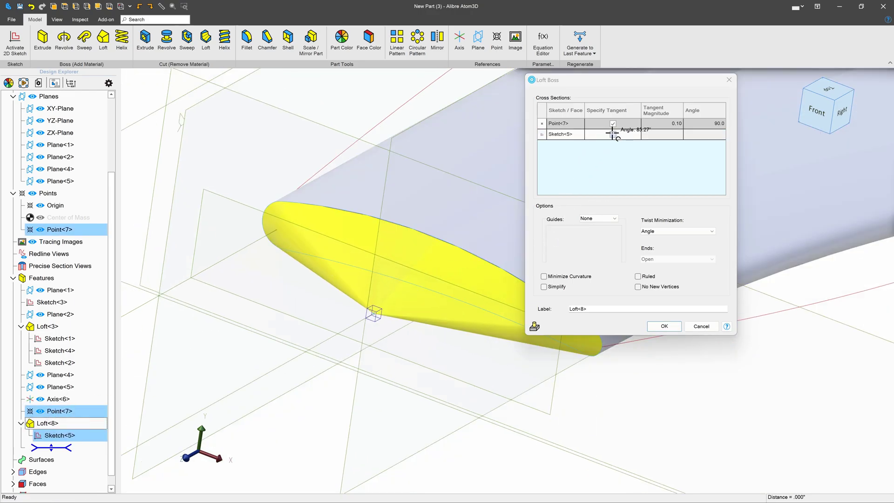
{"action": "left_click", "coordinate": [613, 134]}
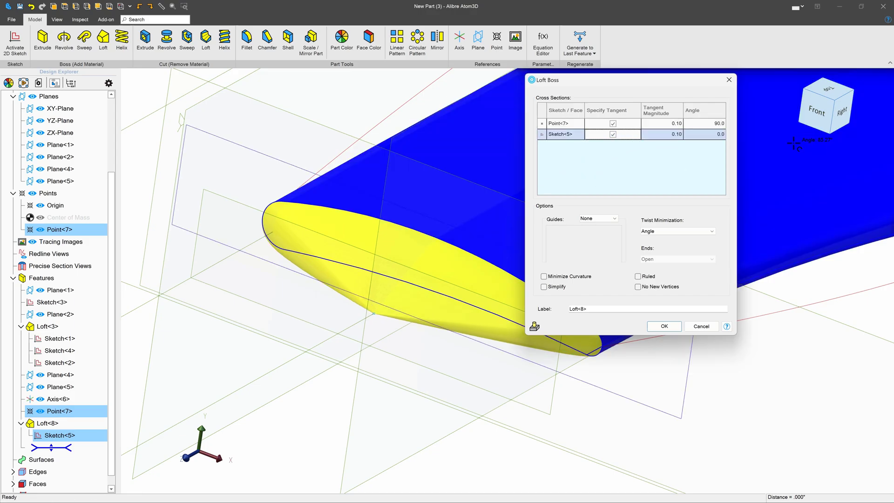
Clear all cross sections from the unfinished boss loft
{"action": "left_click", "coordinate": [807, 99]}
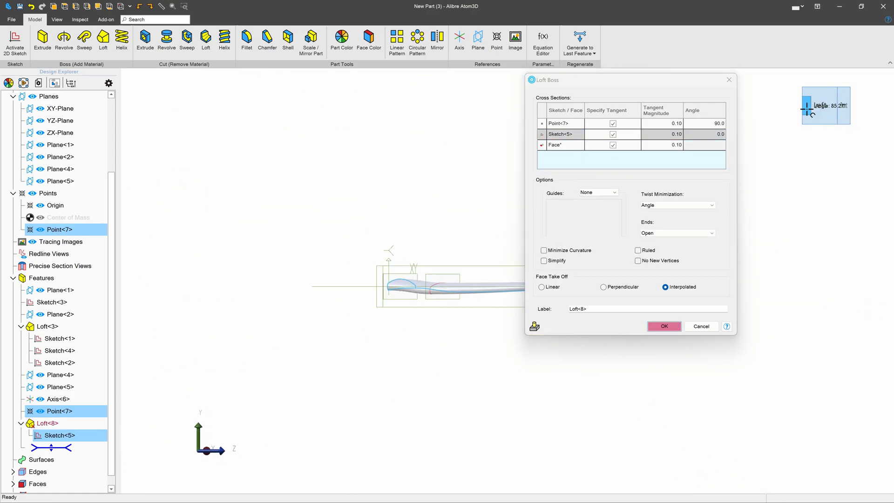
{"action": "left_click", "coordinate": [825, 109]}
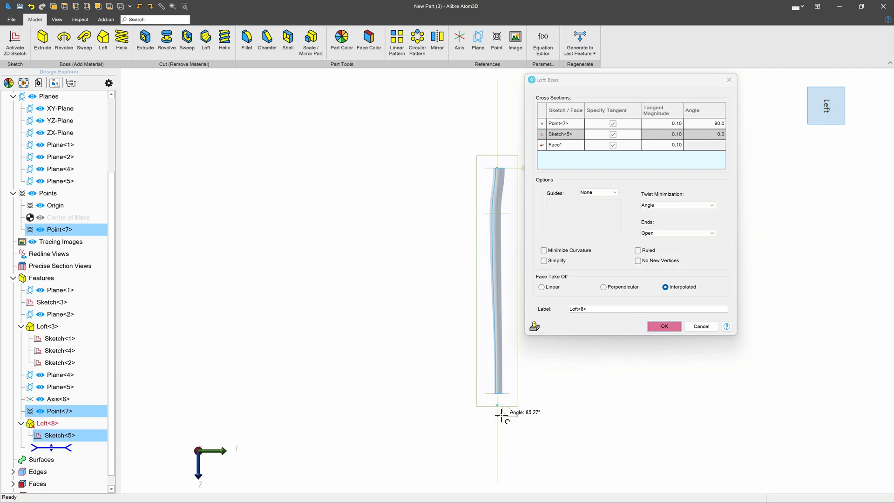
{"action": "scroll", "coordinate": [502, 414], "scroll_direction": "up", "scroll_amount": 5}
{"action": "right_click", "coordinate": [570, 147]}
{"action": "left_click", "coordinate": [585, 160]}
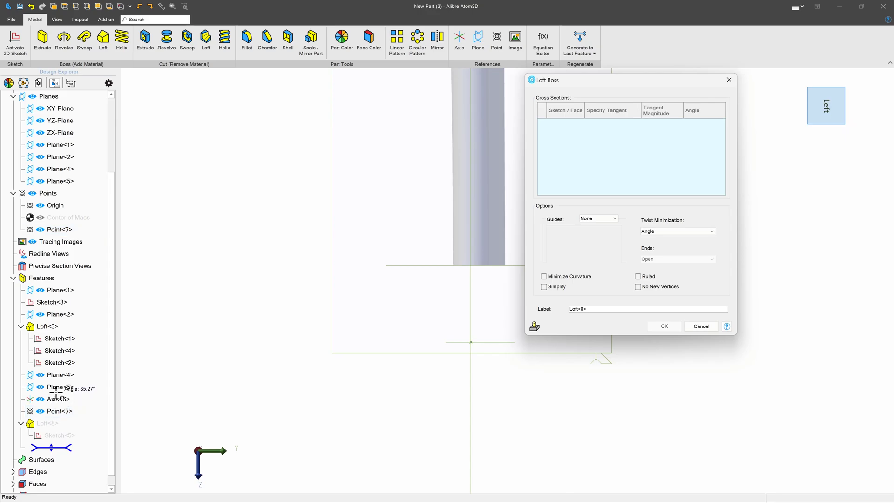
Set up the boss loft from the projected tip sketch to Point<7>, and specify tangency at the sketch
{"action": "left_click", "coordinate": [54, 435]}
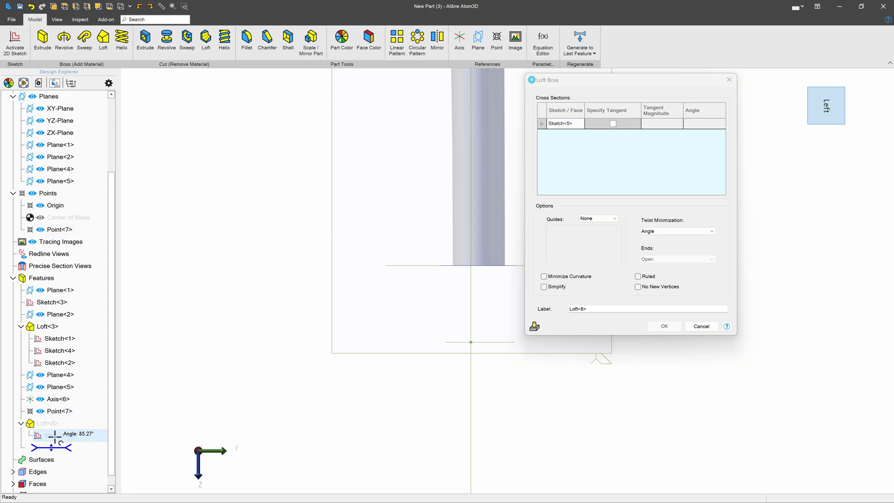
{"action": "left_click", "coordinate": [54, 411]}
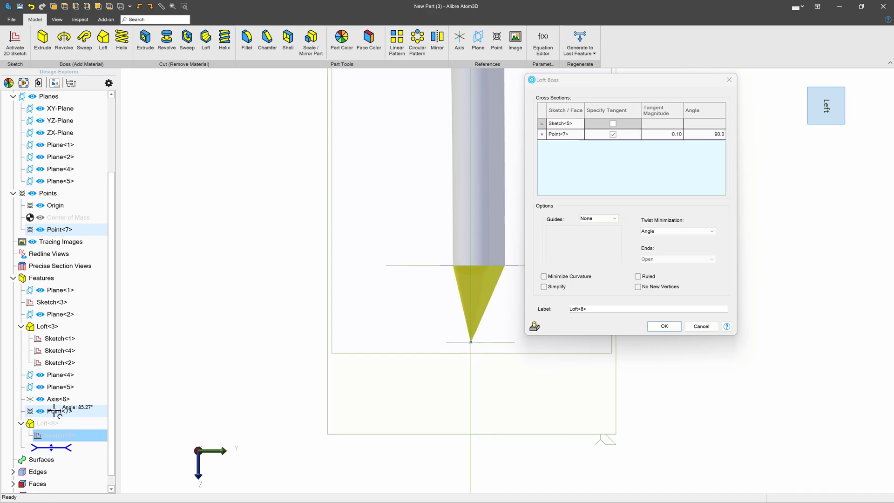
{"action": "left_click", "coordinate": [612, 126]}
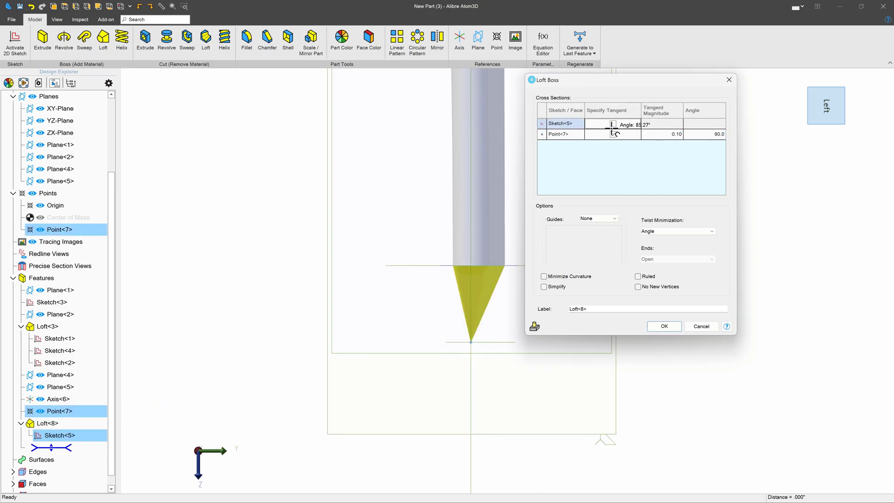
{"action": "left_click", "coordinate": [611, 123]}
{"action": "scroll", "coordinate": [371, 307], "scroll_direction": "up", "scroll_amount": 3}
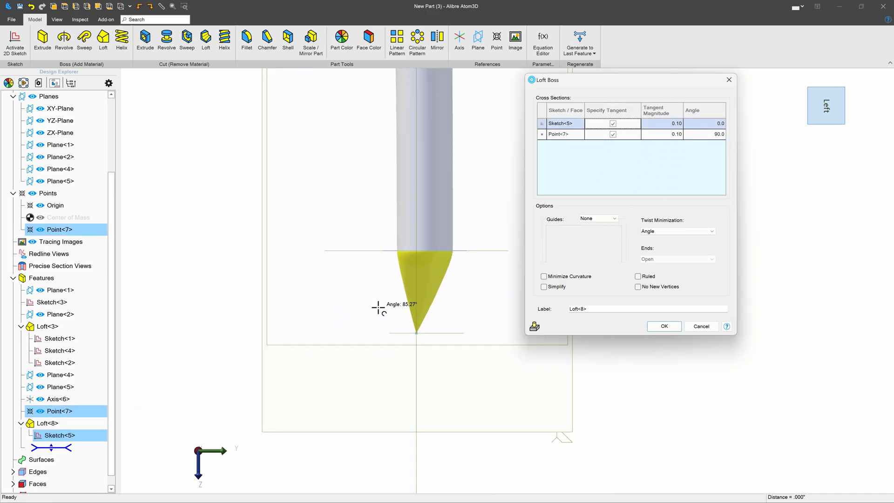
{"action": "scroll", "coordinate": [445, 279], "scroll_direction": "up", "scroll_amount": 1}
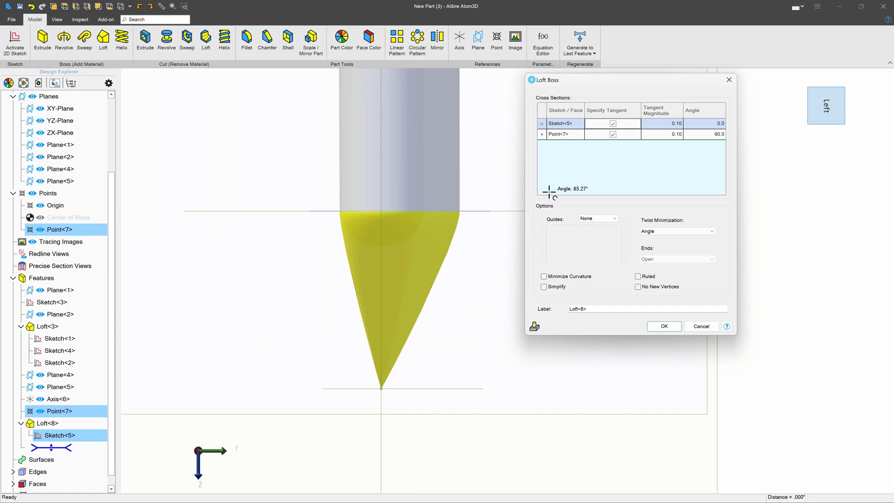
Set the loft's tangent magnitude to 0.50 for both the tip sketch and Point<7>
{"action": "left_click", "coordinate": [666, 123]}
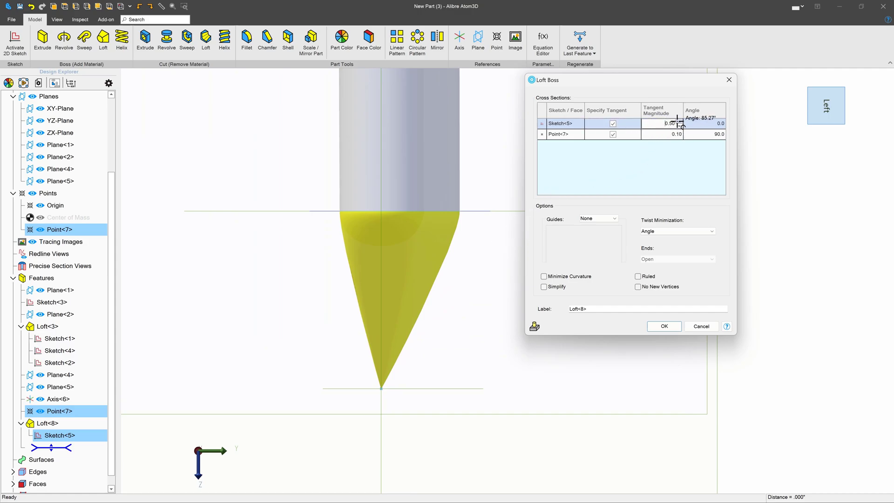
{"action": "left_click", "coordinate": [677, 122]}
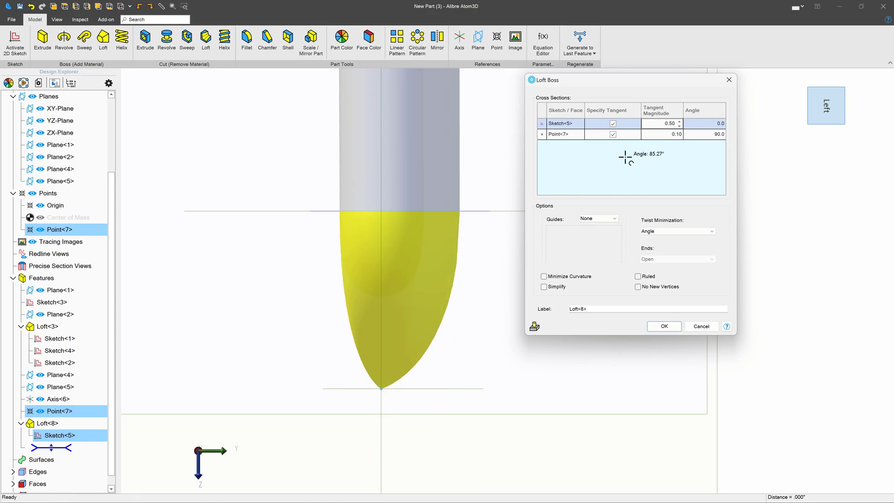
{"action": "scroll", "coordinate": [467, 277], "scroll_direction": "down", "scroll_amount": 2}
{"action": "middle_click_drag", "start_coordinate": [455, 292], "coordinate": [568, 246]}
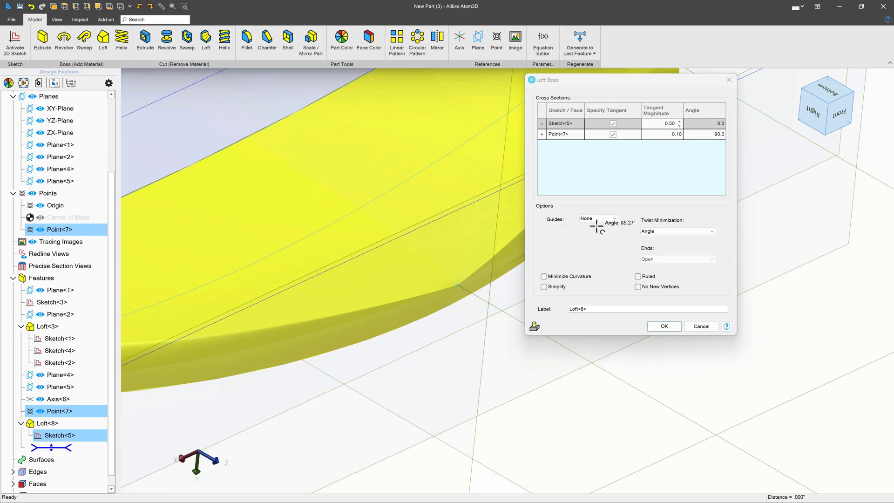
{"action": "left_click", "coordinate": [662, 134]}
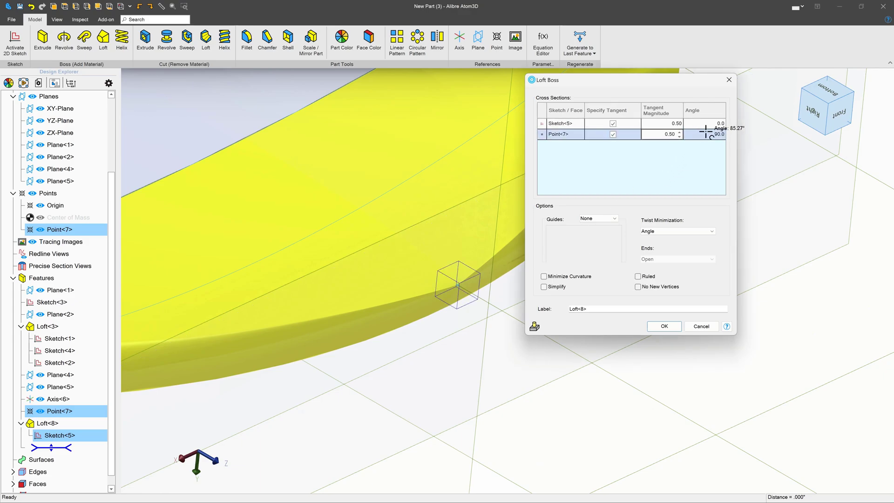
Check the rounded tip preview, create the boss loft on the wing's end, and finish the Loft command
{"action": "scroll", "coordinate": [397, 239], "scroll_direction": "down", "scroll_amount": 4}
{"action": "middle_click_drag", "start_coordinate": [398, 239], "coordinate": [381, 261]}
{"action": "scroll", "coordinate": [471, 297], "scroll_direction": "down", "scroll_amount": 3}
{"action": "scroll", "coordinate": [461, 275], "scroll_direction": "up", "scroll_amount": 5}
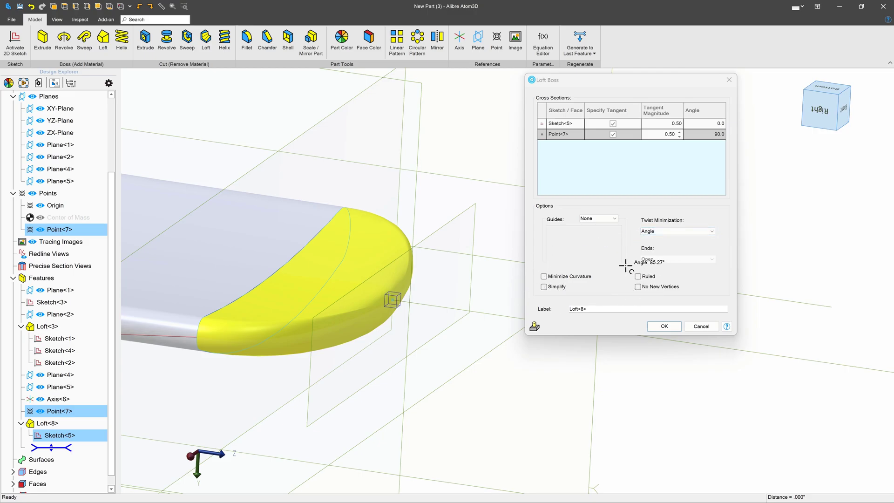
{"action": "scroll", "coordinate": [455, 290], "scroll_direction": "down", "scroll_amount": 5}
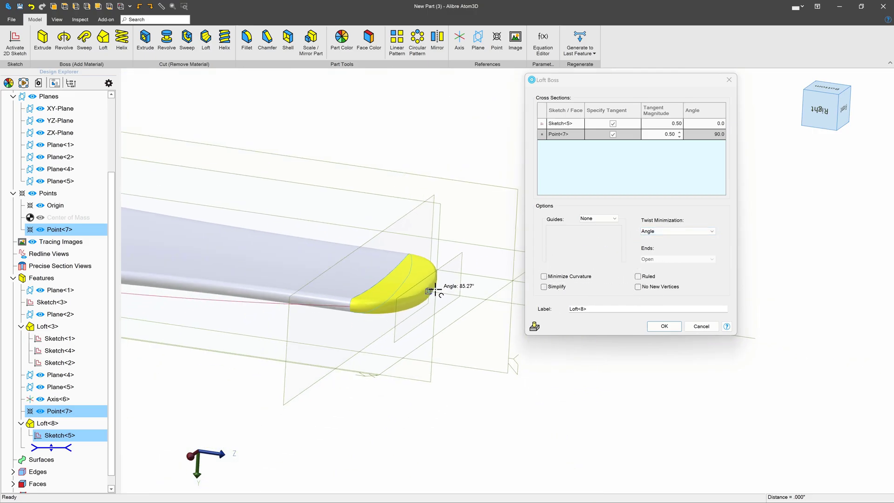
{"action": "middle_click_drag", "start_coordinate": [341, 317], "coordinate": [378, 332]}
{"action": "scroll", "coordinate": [378, 332], "scroll_direction": "up", "scroll_amount": 3}
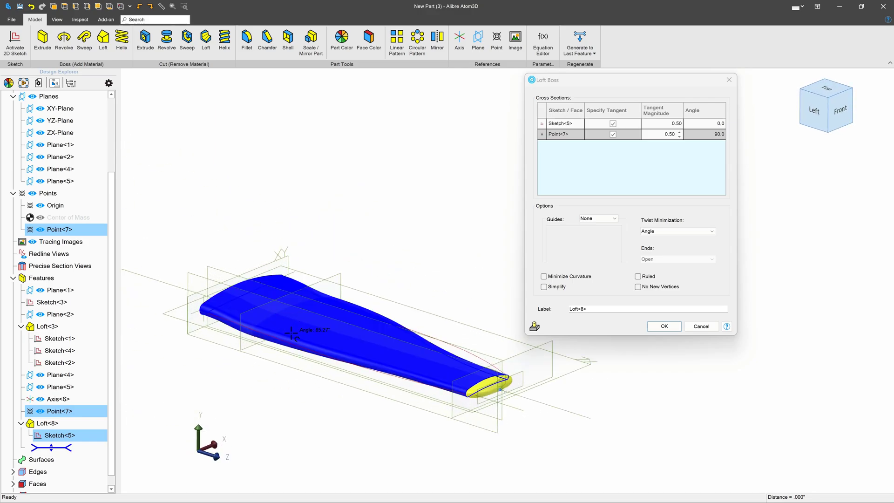
{"action": "left_click", "coordinate": [665, 326]}
{"action": "left_click", "coordinate": [698, 324]}
{"action": "mouse_move", "coordinate": [531, 289]}
{"action": "middle_mouse_down"}
{"action": "mouse_move", "coordinate": [531, 299]}
{"action": "mouse_move", "coordinate": [541, 283]}
{"action": "mouse_move", "coordinate": [535, 291]}
{"action": "middle_mouse_up"}
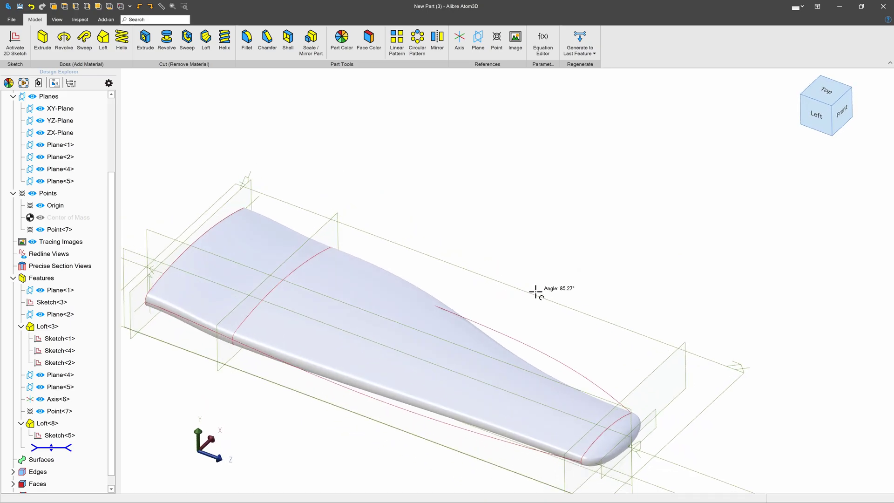